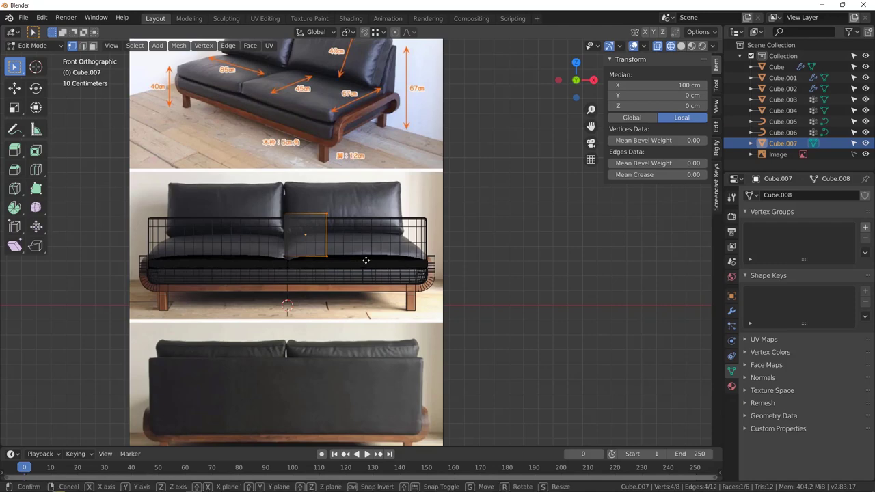
- Widen the cushion block by moving its outer face about 51.2 cm outward along X and its inner face about 2.5 cm outward
key(x)
click(442, 272)
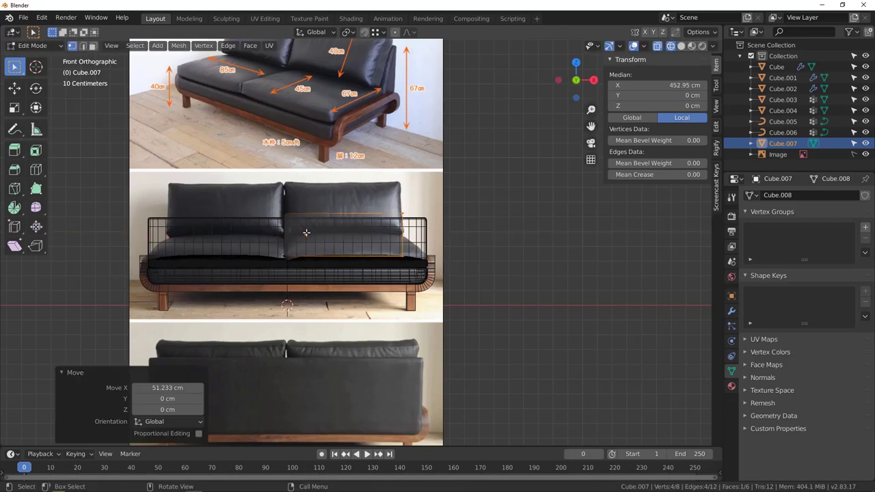
scroll(299, 262, up, 3)
key(g)
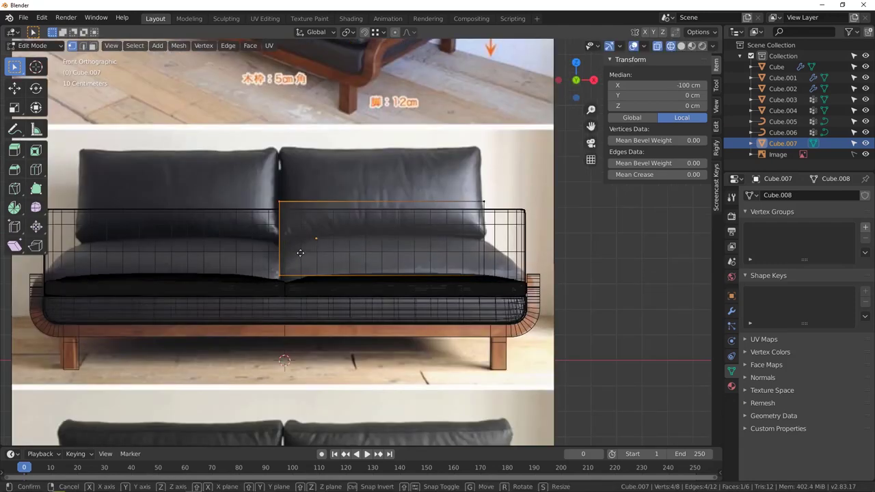
key(x)
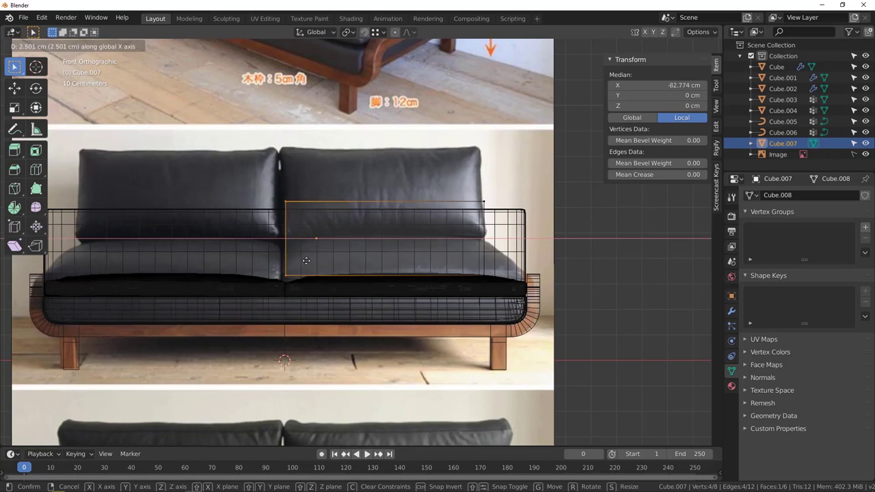
click(308, 261)
- Move the block's outer side face about 16.3 cm further along X to reach the sofa body's side edge
drag(507, 184, 228, 244)
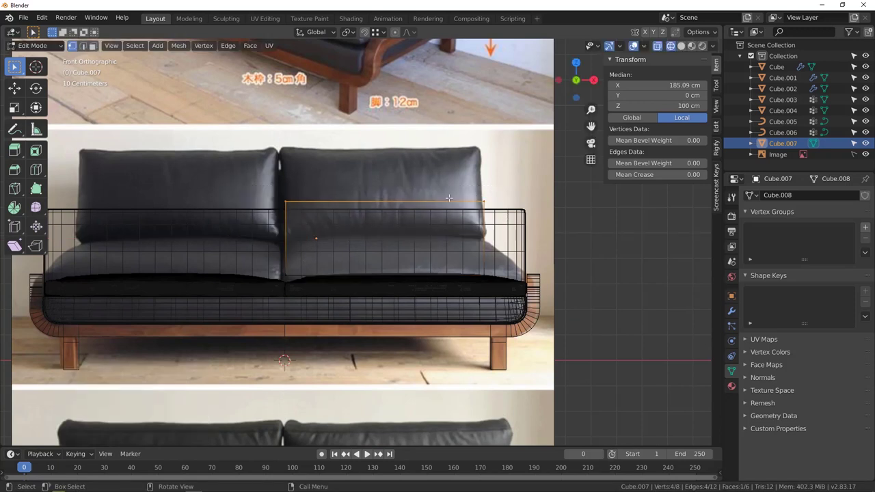
shift+middle_drag(504, 216, 432, 228)
click(441, 260)
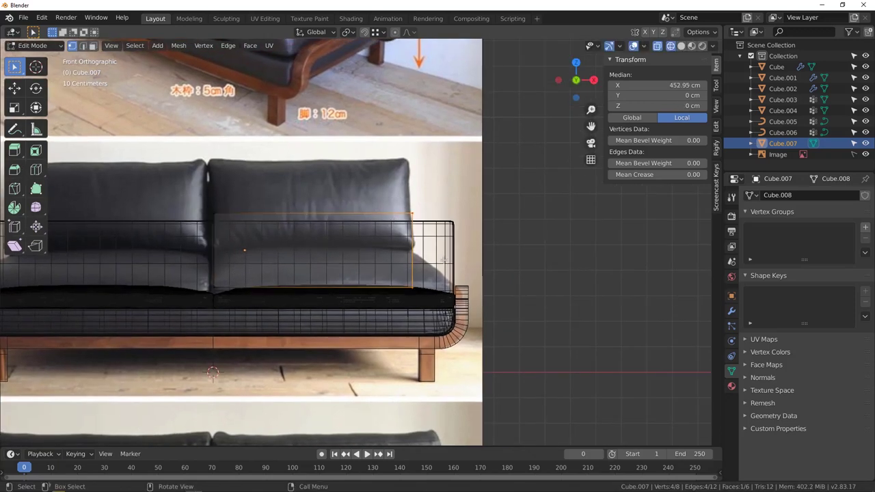
key(g)
key(x)
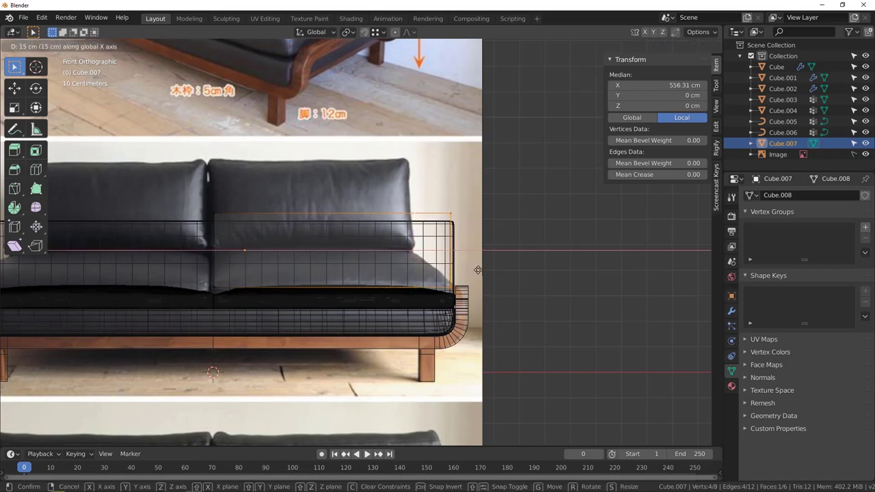
click(481, 273)
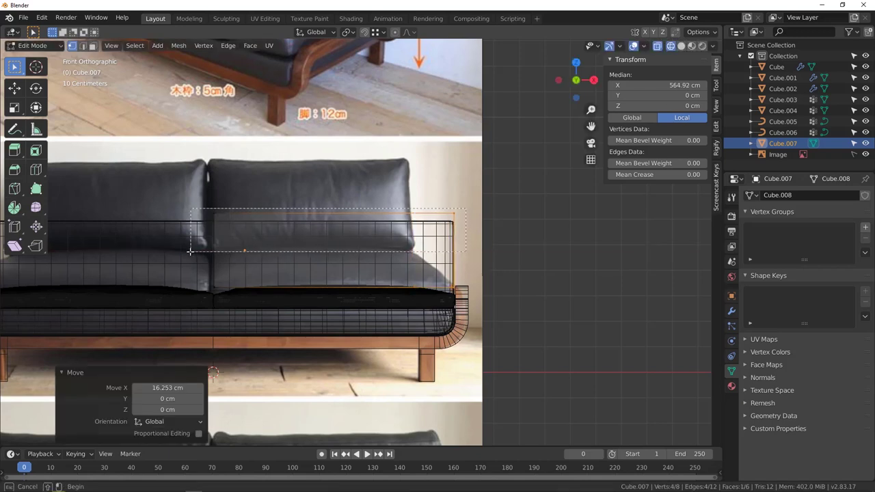
- Raise the block's top face about 4.5 cm along Z
click(327, 241)
key(g)
key(z)
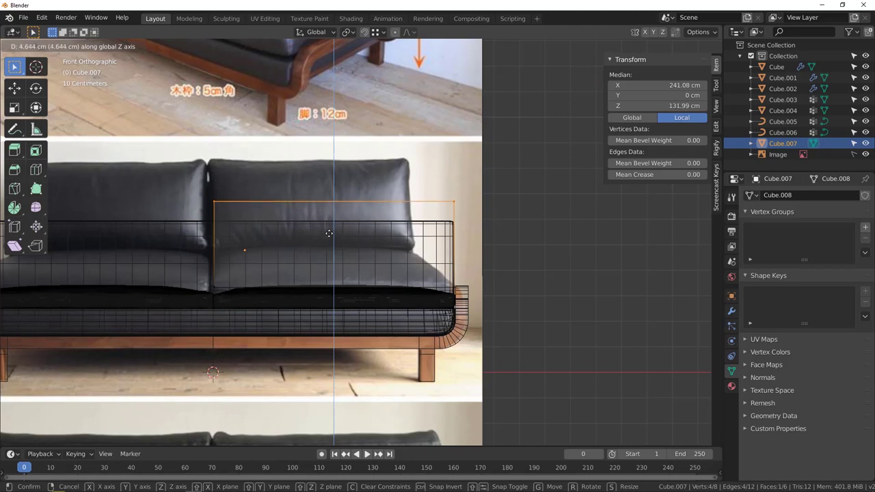
click(333, 233)
- Move the block's rear face backward along Y until it nearly meets the sofa's backrest
middle_drag(377, 242, 245, 265)
middle_drag(324, 252, 340, 223)
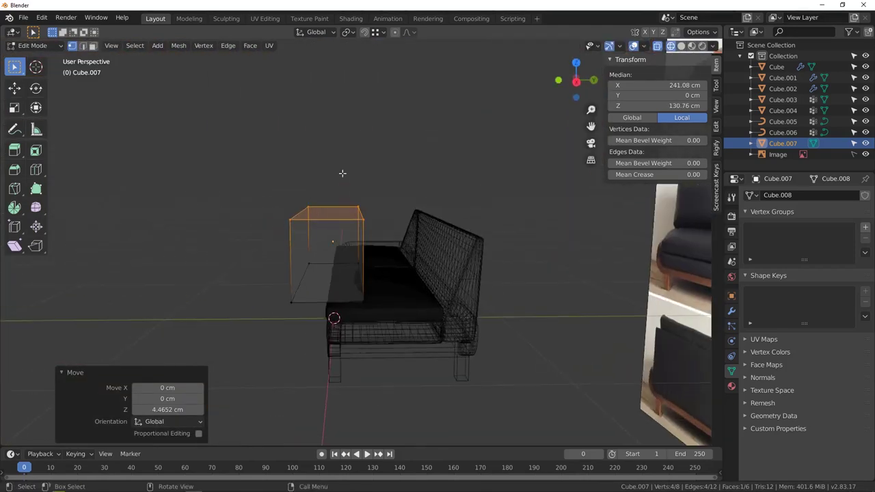
drag(344, 174, 438, 306)
middle_drag(431, 261, 424, 259)
key(g)
key(y)
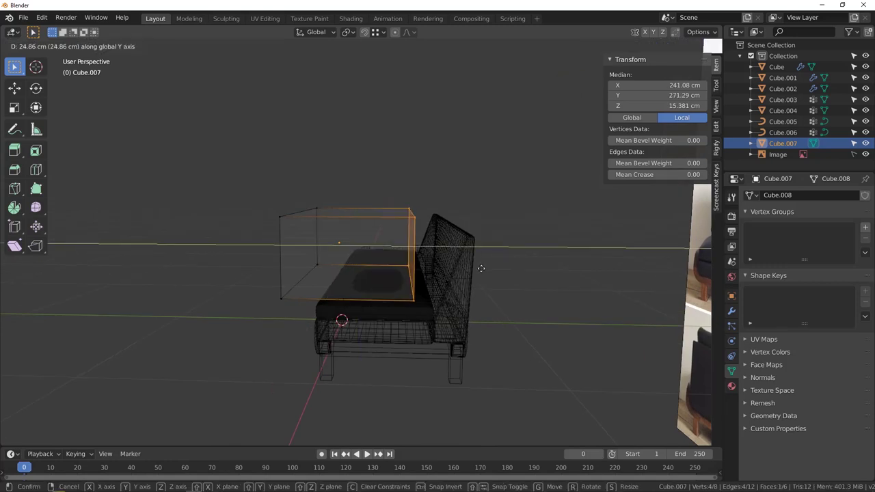
click(488, 271)
- Move the block's front face about 56.7 cm backward along Y to leave a thin upright slab
click(314, 260)
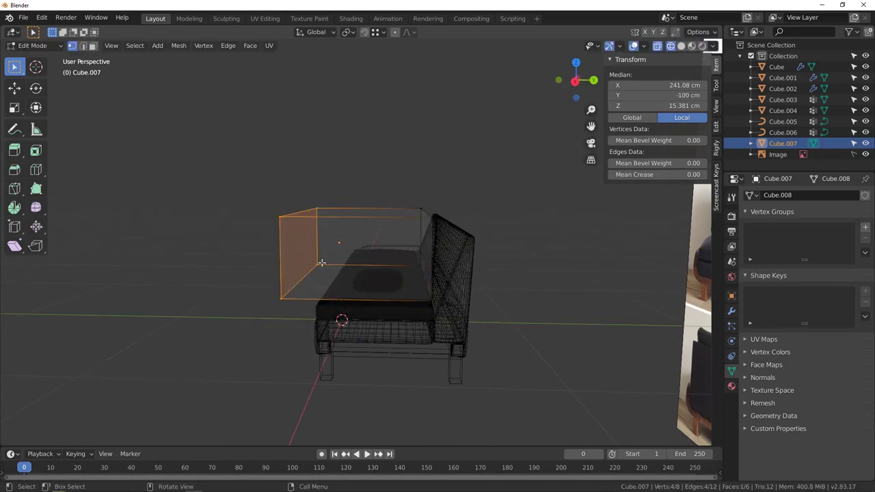
key(g)
key(y)
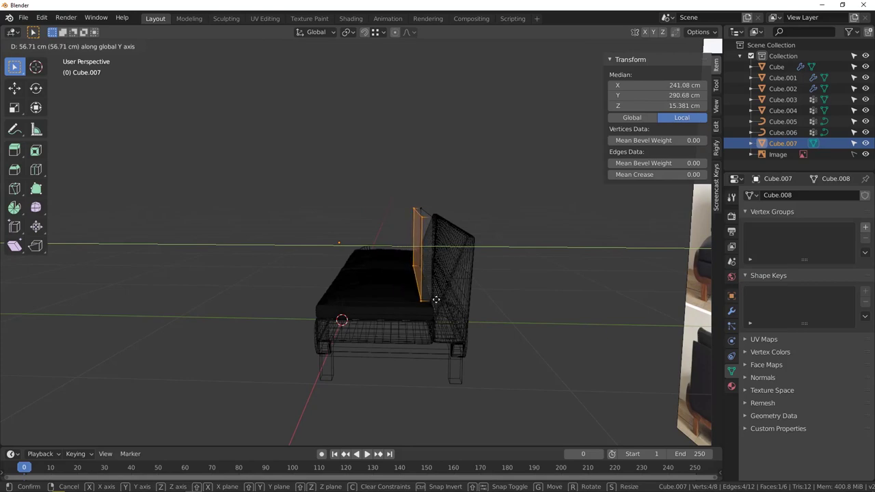
click(436, 299)
- Move the whole slab about 3.6 cm along Y toward the backrest and lower it about 2.7 cm onto the seat cushion
key(KP_1)
key(KP_3)
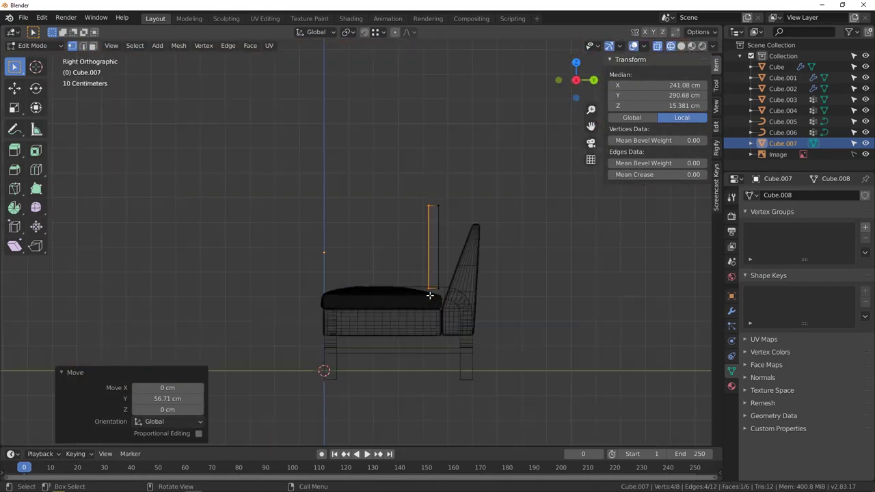
scroll(429, 296, up, 4)
drag(295, 139, 419, 325)
key(g)
key(y)
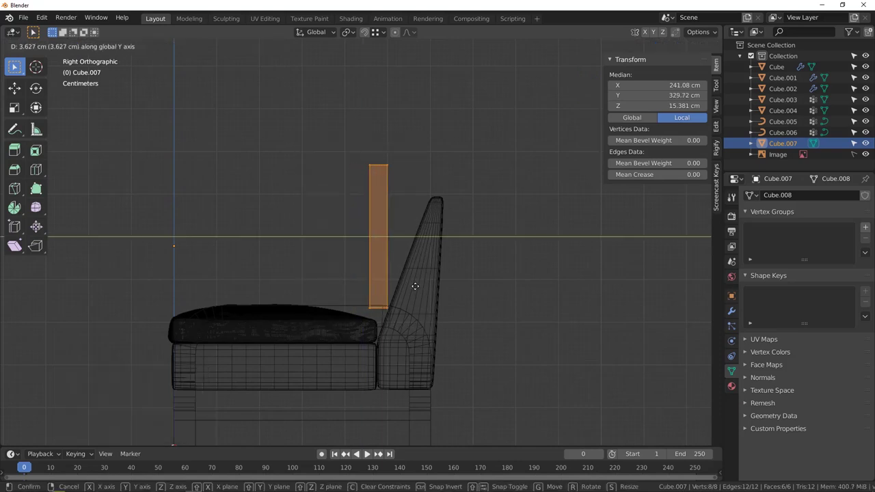
click(415, 286)
key(g)
key(y)
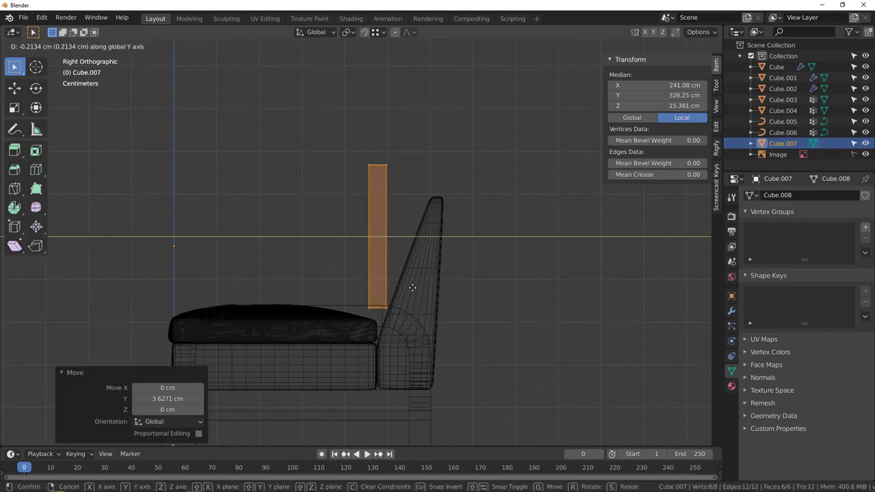
key(z)
click(412, 298)
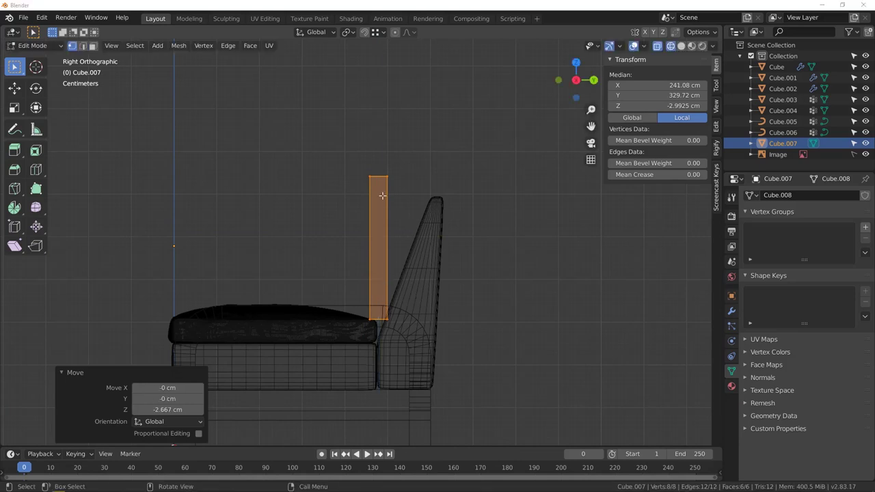
- Return to Object Mode and set the slab's origin to its geometry
scroll(382, 196, up, 2)
click(402, 207)
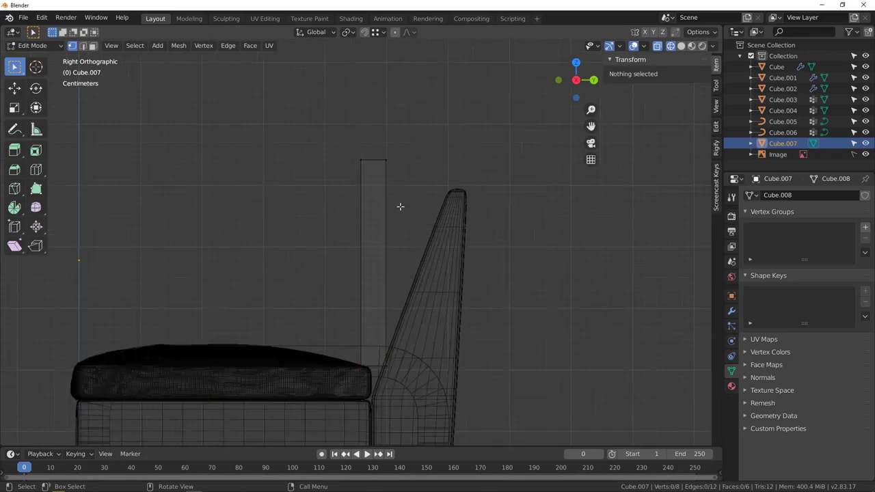
key(Tab)
key(r)
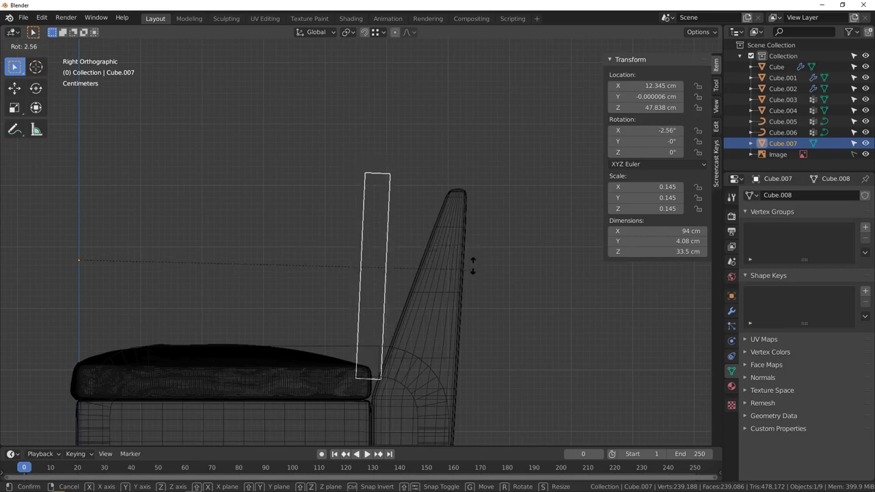
key(Escape)
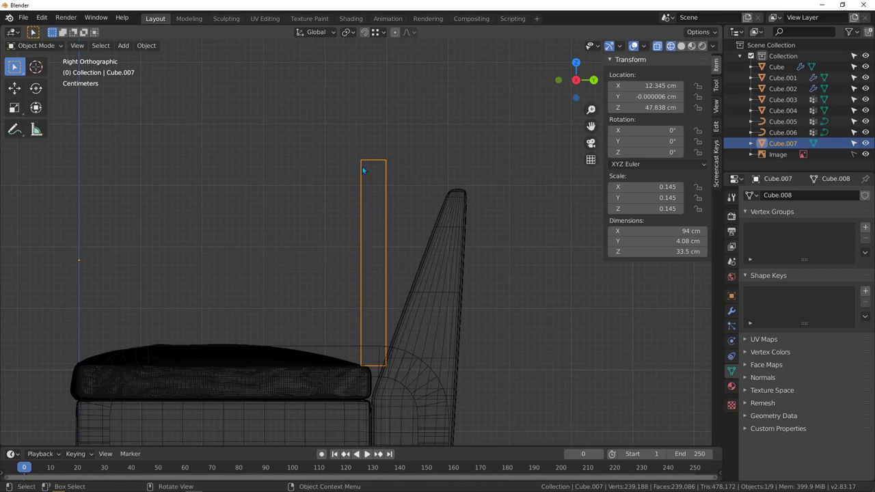
right_click(335, 177)
mouse_move(319, 197)
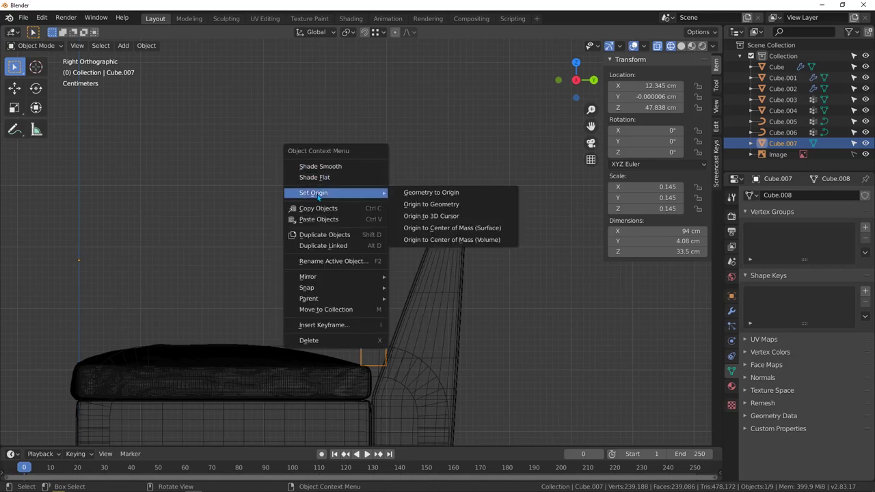
click(436, 207)
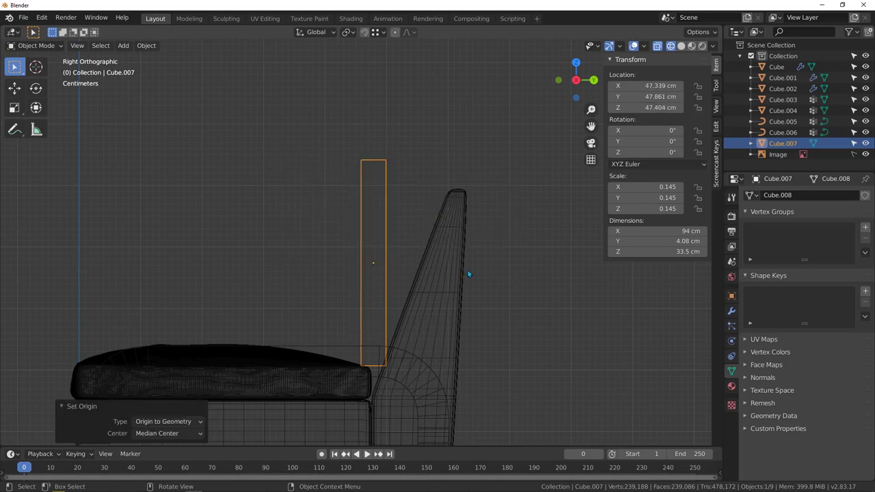
- Tilt the slab 16.7° toward the backrest, then shift it about 3.7 cm along Y and 1.9 cm down
key(r)
click(473, 299)
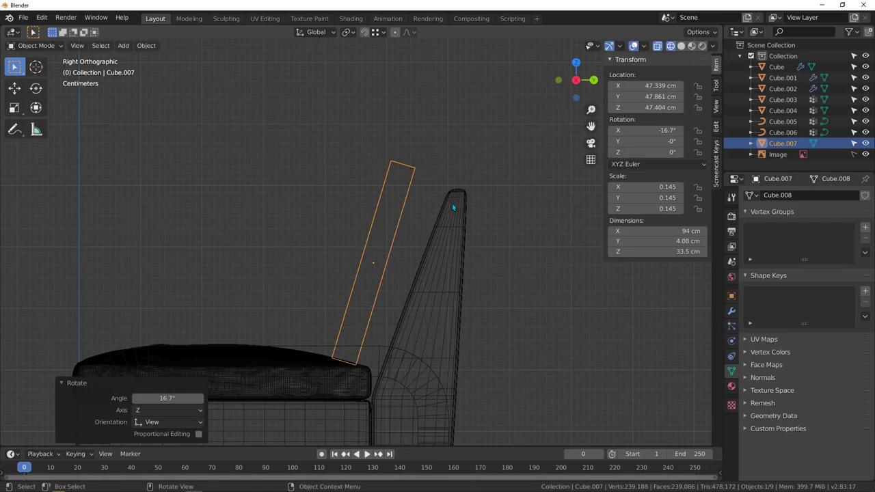
key(g)
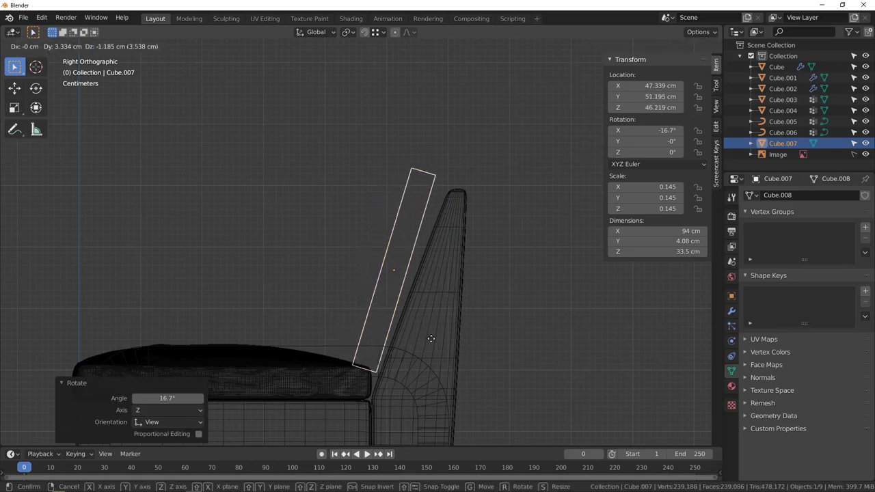
click(433, 341)
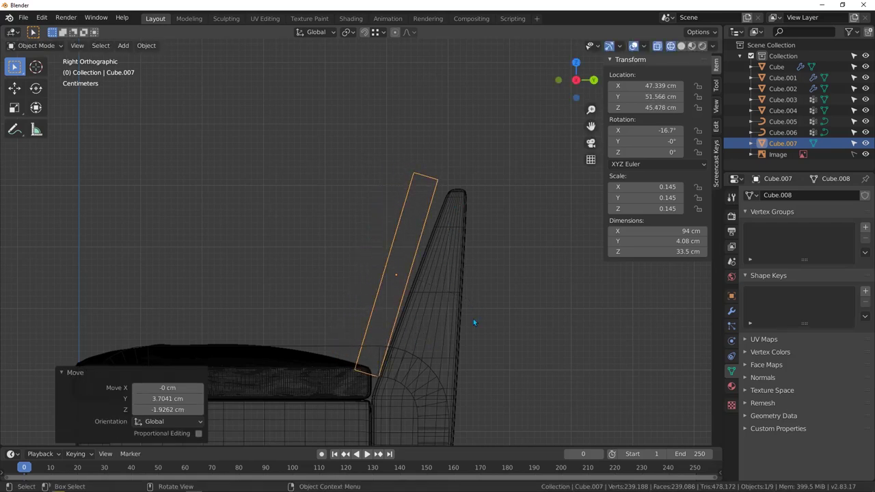
- Tilt the slab a further 3.3° to match the backrest slope and shift it about 0.7 cm along Y and 0.6 cm down
key(r)
click(540, 323)
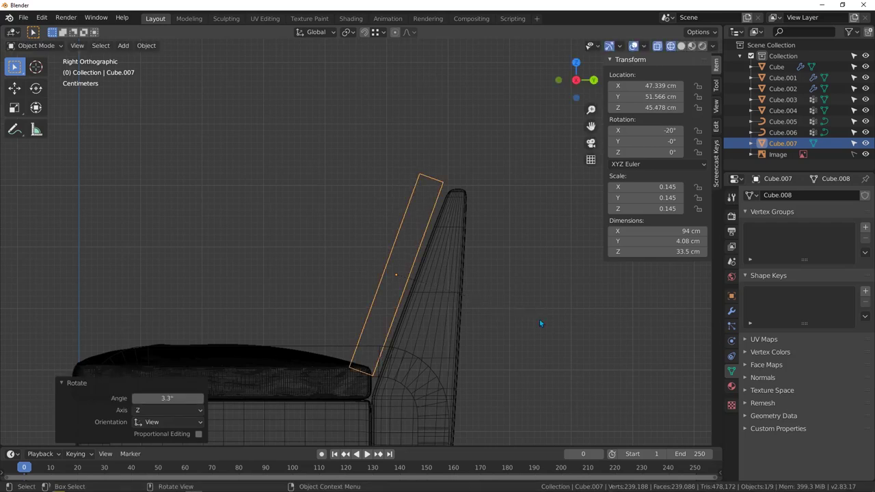
key(g)
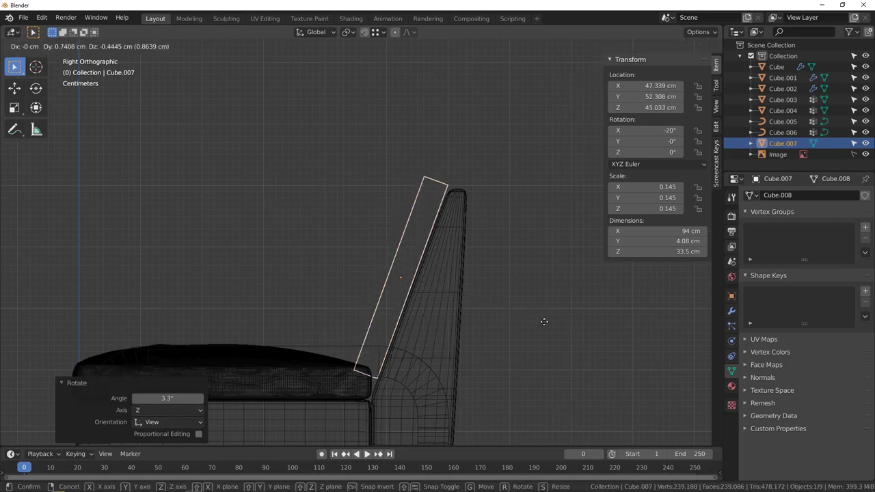
click(544, 323)
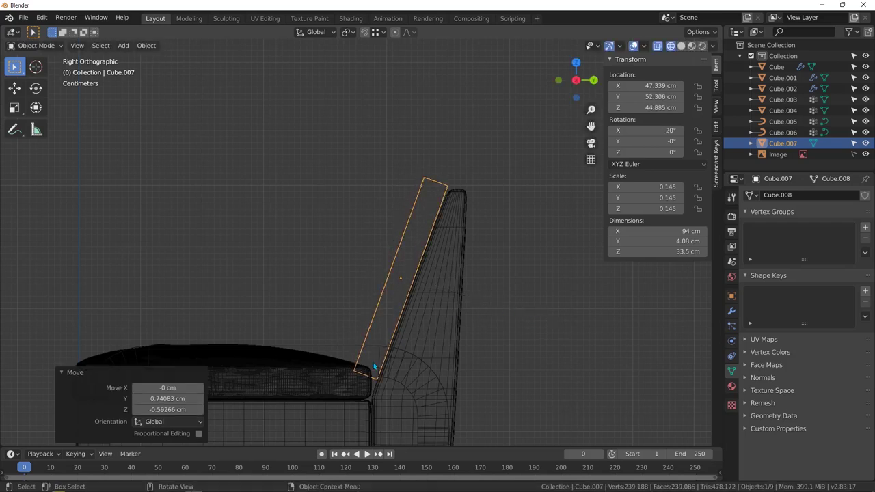
- Slide the tilted slab up along the backrest, about 0.8 cm along Y and 1.9 cm along Z
scroll(373, 366, up, 4)
scroll(361, 332, down, 2)
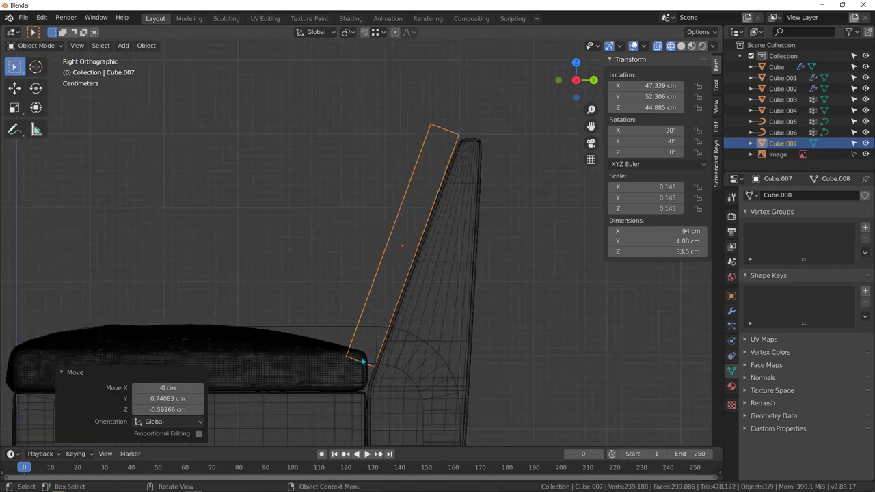
key(g)
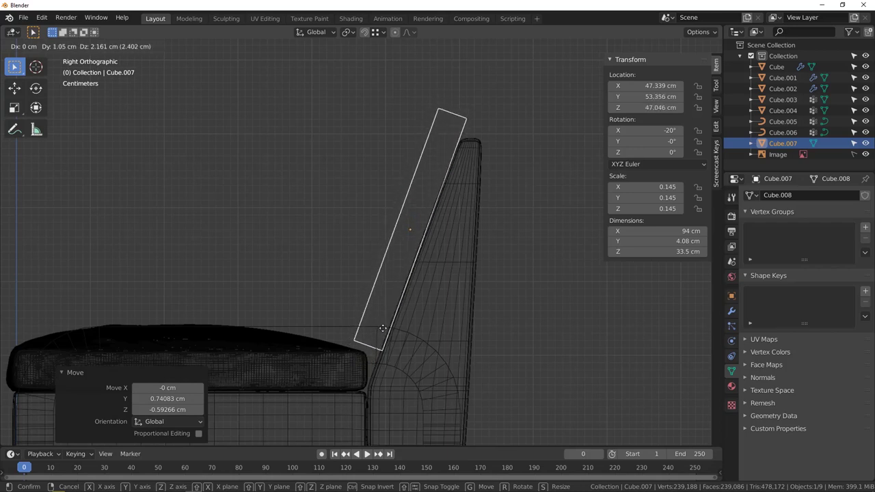
click(383, 330)
- Switch the viewport from wireframe to solid shading with the slab and backrest in close view
scroll(391, 268, down, 3)
shift+middle_drag(420, 211, 379, 276)
scroll(375, 270, up, 2)
mouse_move(383, 240)
middle_down()
mouse_move(343, 264)
mouse_move(417, 259)
middle_up()
key(shift+z)
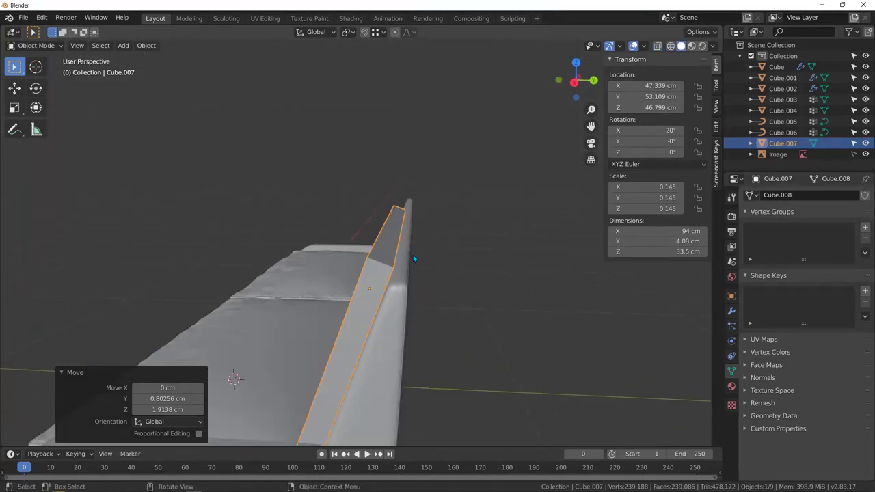
- Extend the slab by moving its top face about 4 cm upward along its local Z axis in Edit Mode
key(Tab)
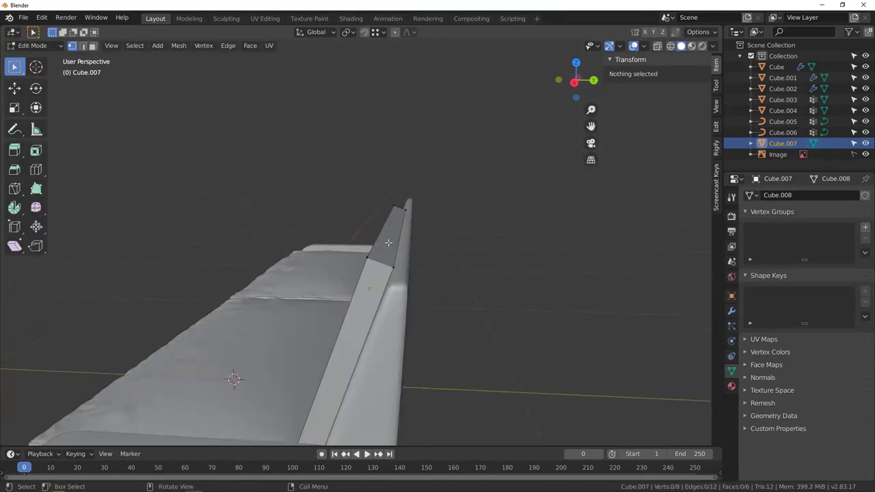
click(389, 243)
middle_drag(388, 243, 371, 245)
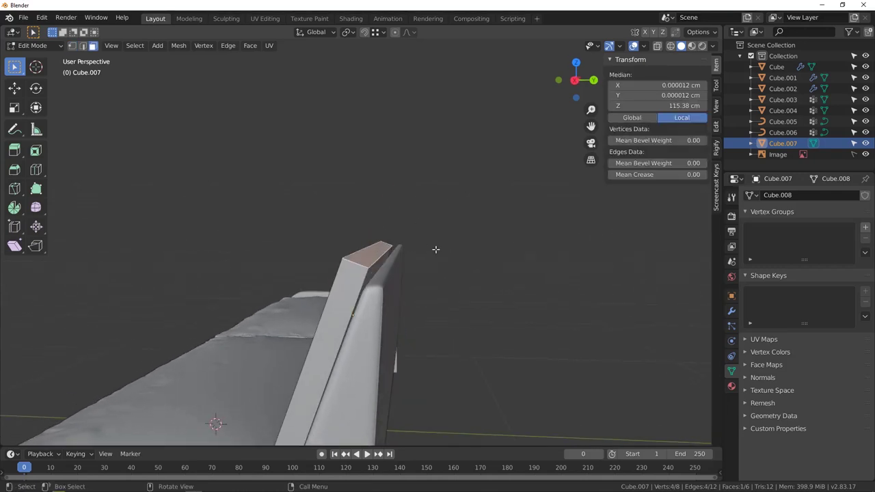
key(g)
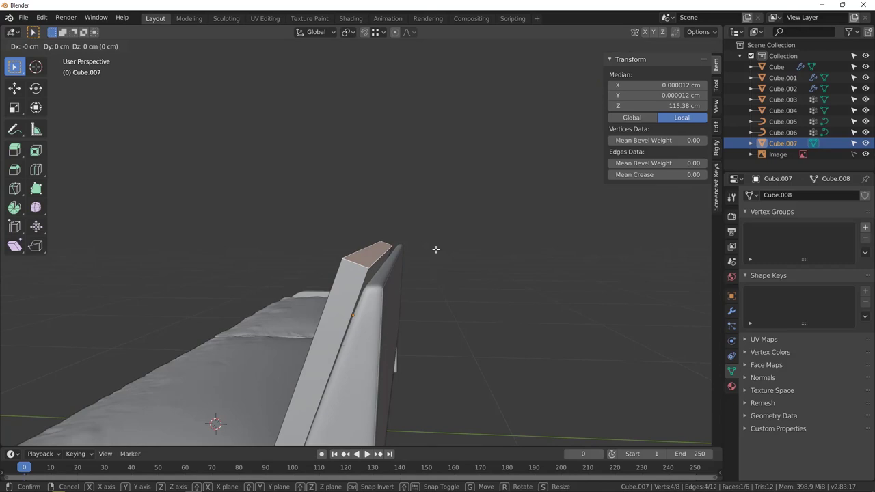
key(z)
key(z)
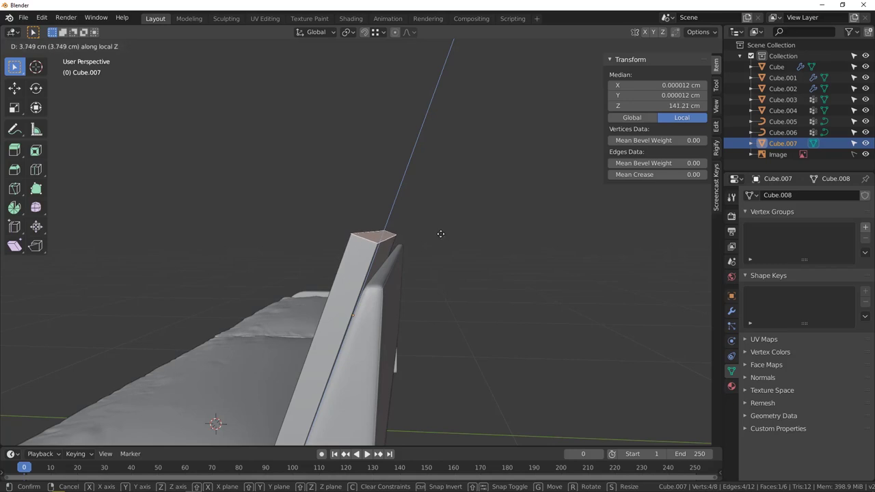
click(442, 232)
scroll(400, 239, down, 2)
middle_drag(397, 241, 373, 211)
scroll(469, 219, down, 3)
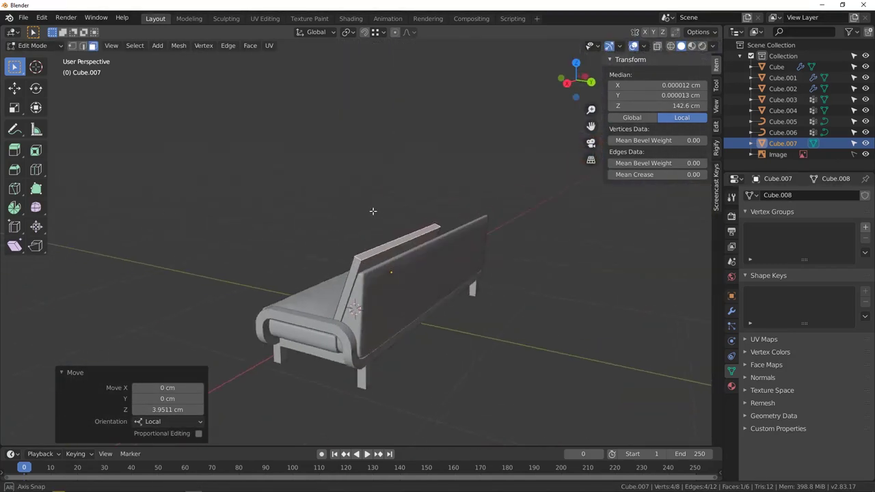
- Lower the slab's top face about 2.3 cm along its local Z axis
scroll(373, 211, up, 5)
key(g)
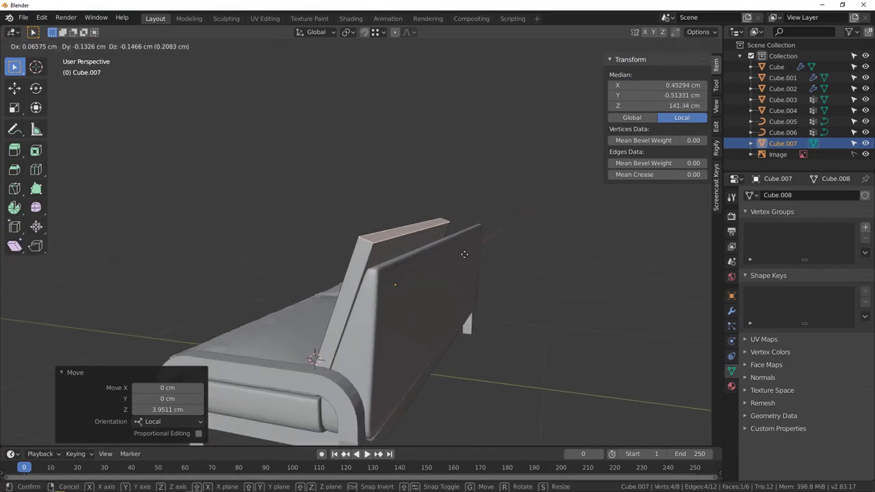
key(z)
key(z)
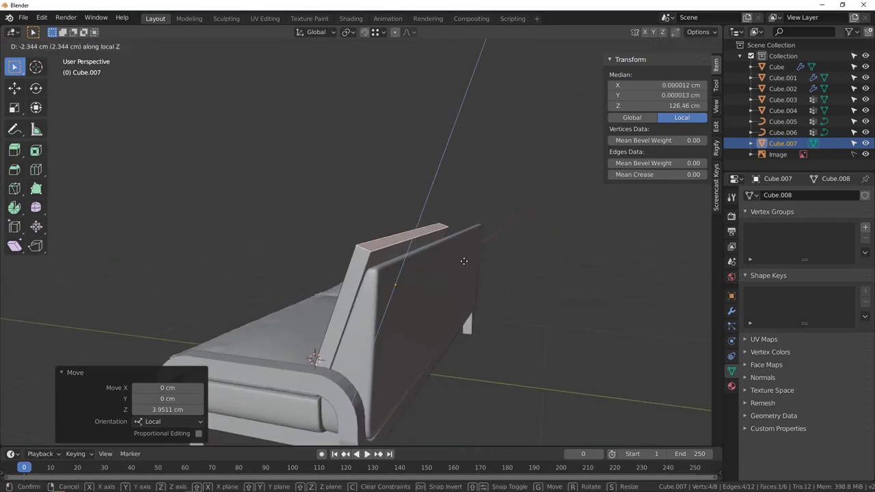
click(462, 263)
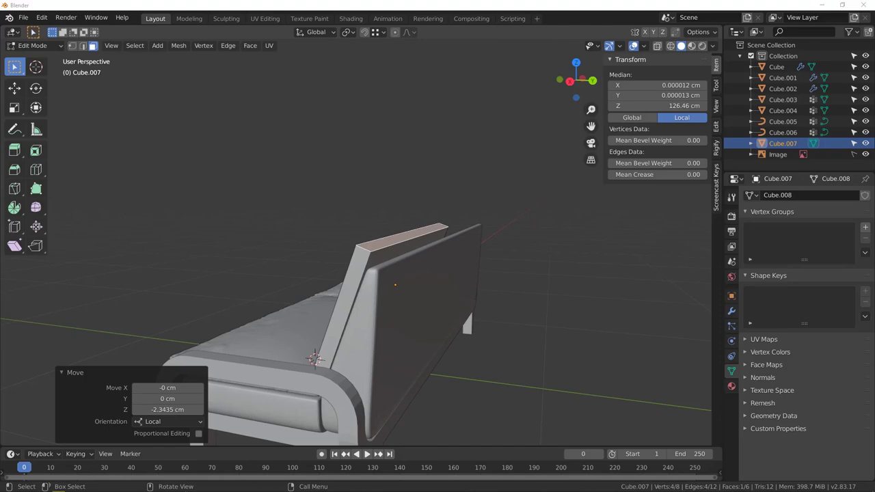
- Add 42 evenly spaced loop cuts along the slab's length, left unslid
middle_drag(521, 215, 266, 231)
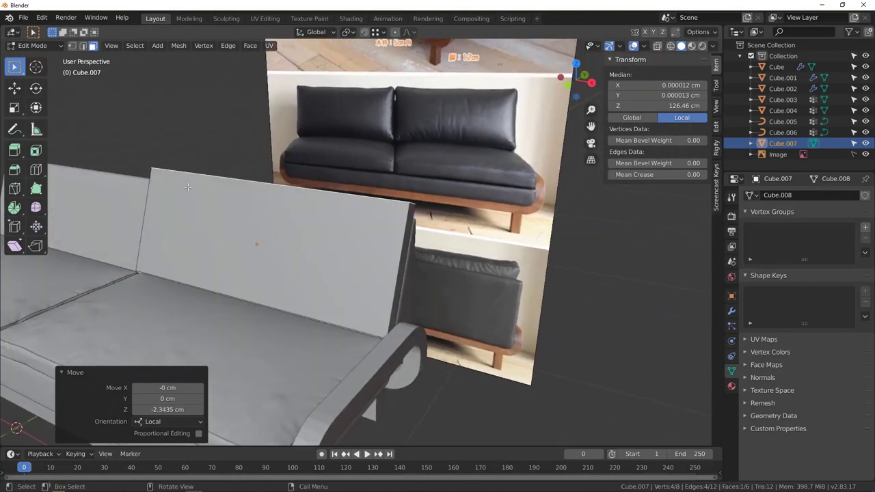
key(ctrl+r)
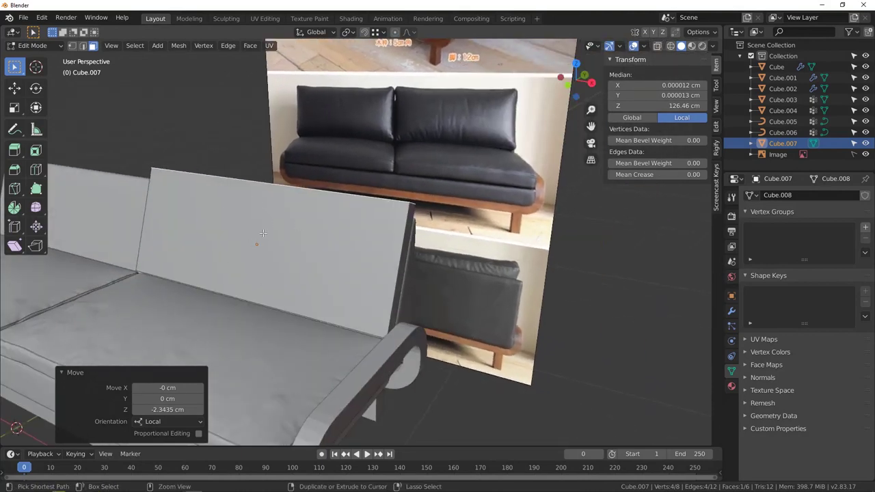
scroll(274, 193, up, 20)
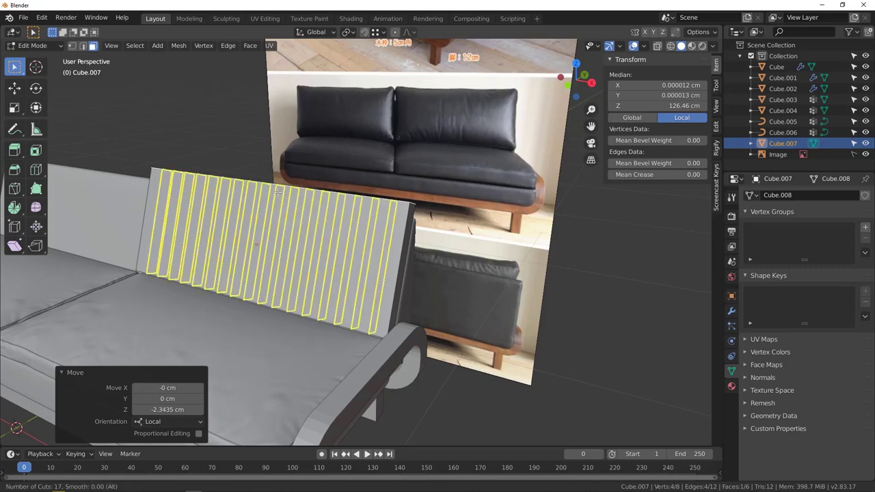
scroll(278, 194, up, 7)
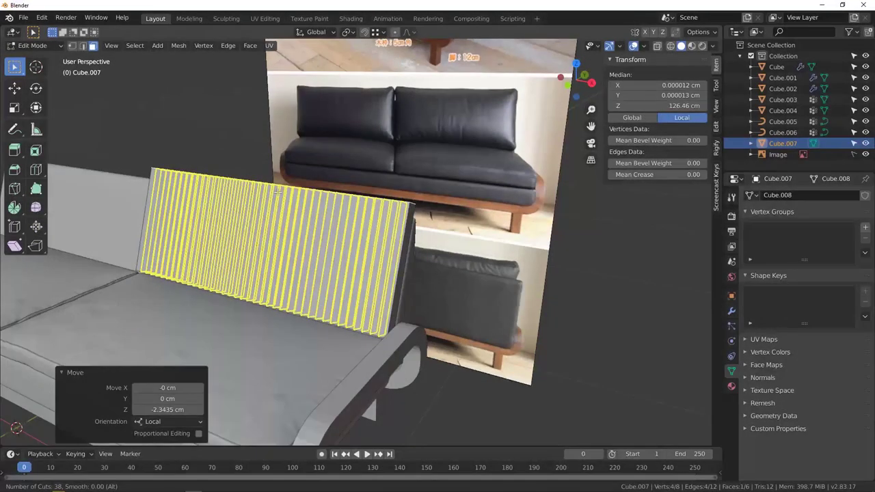
click(277, 193)
right_click(278, 193)
- Add 24 evenly spaced loop cuts along the slab's height, left unslid
middle_drag(277, 193, 292, 272)
key(ctrl+r)
scroll(295, 270, up, 16)
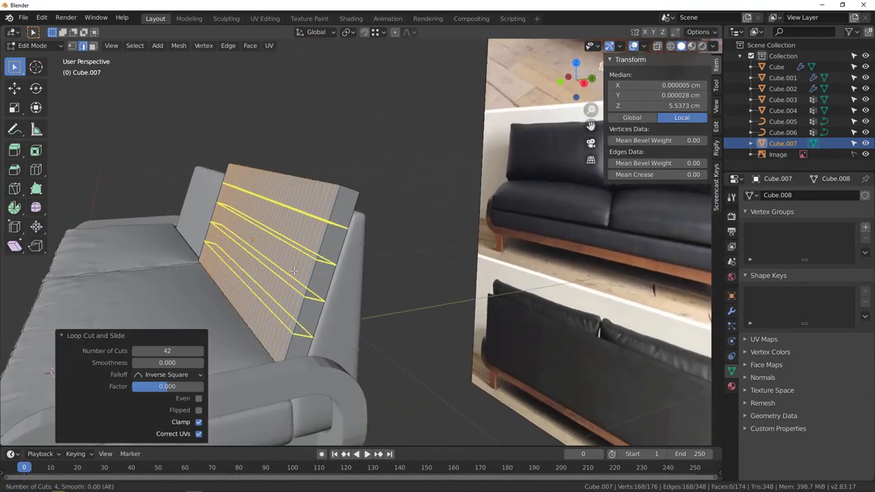
scroll(298, 267, up, 7)
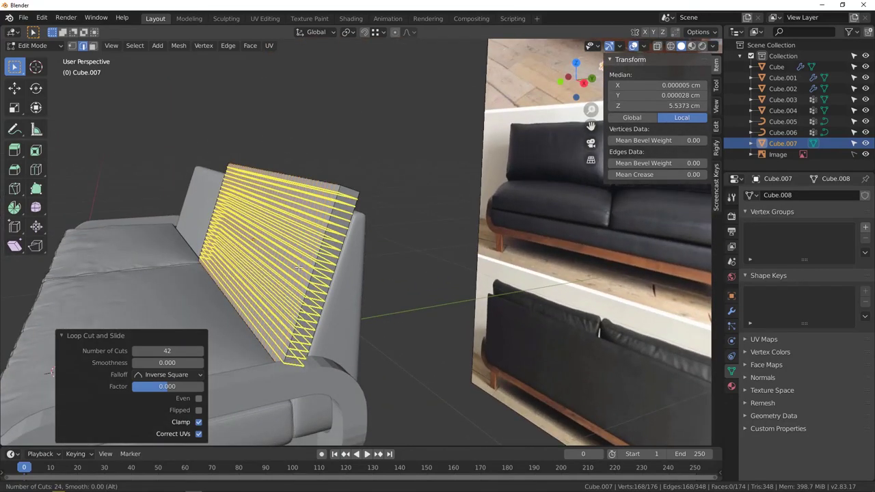
click(298, 268)
right_click(311, 244)
- Add three evenly spaced loop cuts through the slab's thickness, left unslid
middle_drag(311, 245, 359, 189)
scroll(371, 209, up, 3)
scroll(370, 209, down, 2)
key(ctrl+r)
scroll(343, 263, up, 1)
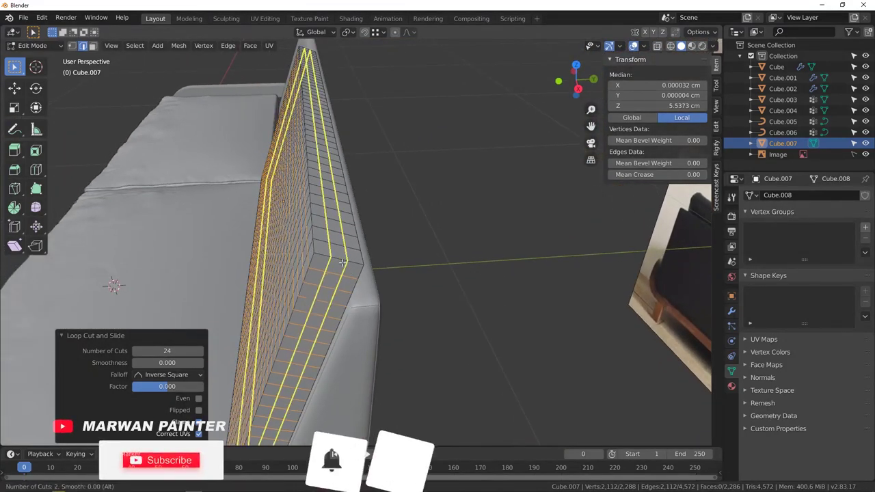
scroll(342, 262, up, 1)
click(342, 262)
right_click(342, 262)
- Select the upper corner edges at the slab's +X end and move them inward about 0.76 cm in X and 0.19 cm down
middle_drag(342, 262, 588, 273)
click(504, 297)
middle_drag(417, 321, 376, 299)
ctrl+click(455, 232)
middle_drag(455, 232, 486, 255)
key(g)
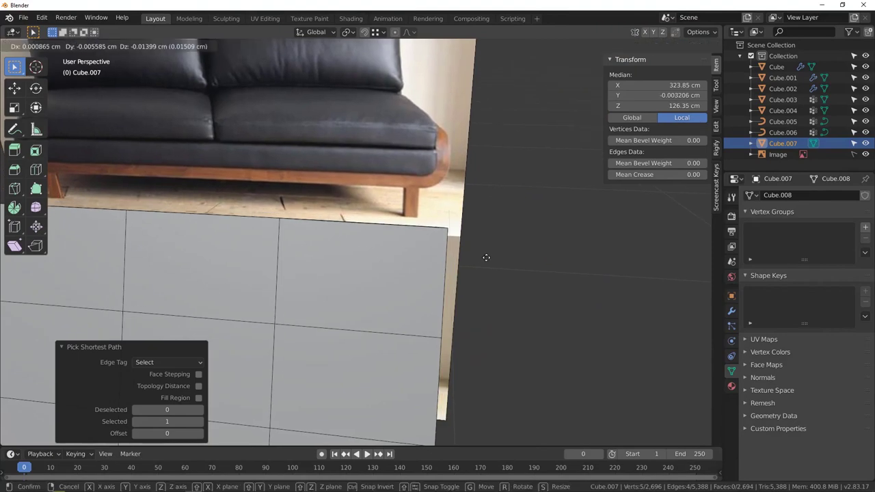
click(358, 229)
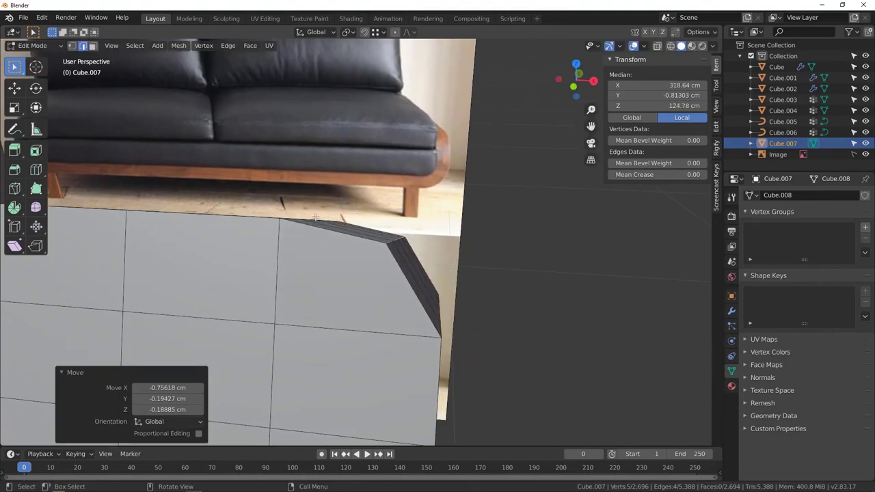
- Isolate the slab in local view and move its lower +X corner edges inward about 0.73 cm in X and 0.27 cm up
middle_drag(439, 284, 398, 322)
scroll(402, 323, up, 4)
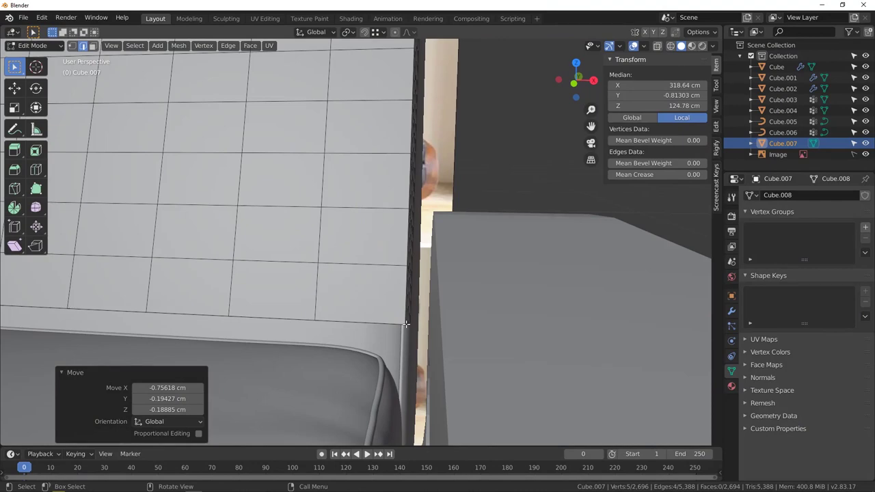
key(KP_Divide)
middle_drag(618, 282, 529, 274)
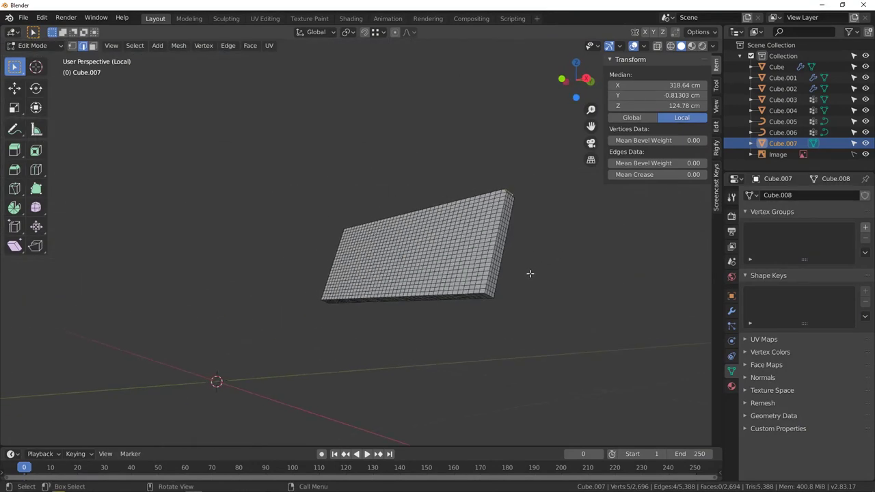
scroll(414, 310, up, 5)
scroll(434, 332, up, 3)
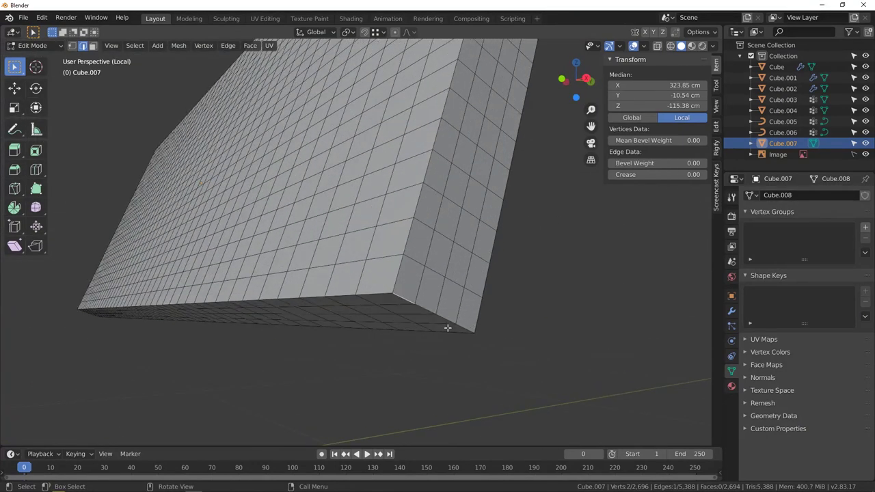
ctrl+click(466, 327)
middle_drag(433, 276, 479, 290)
key(g)
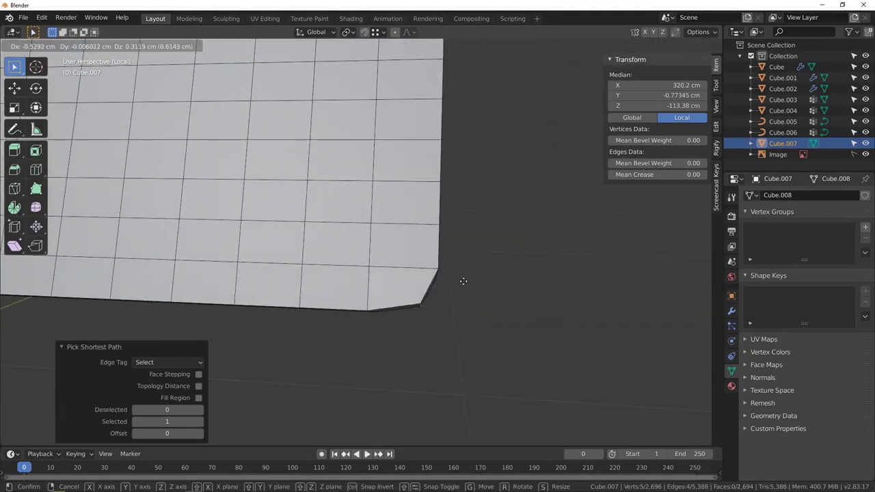
click(457, 281)
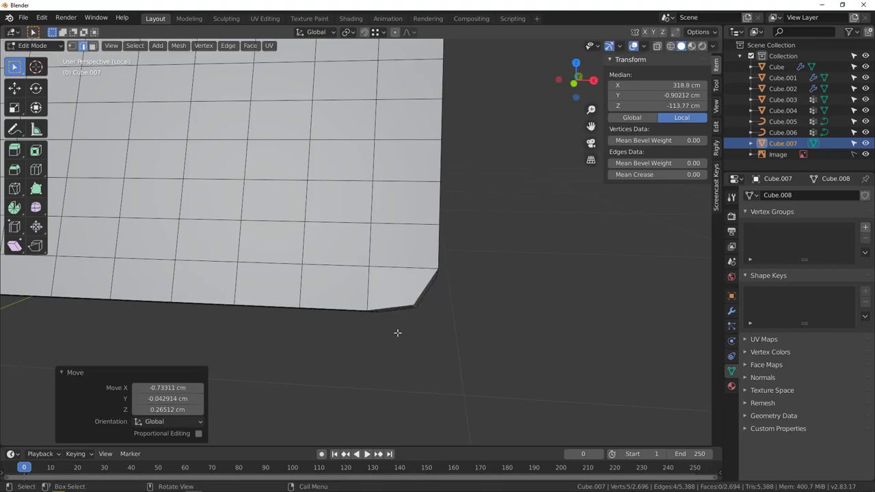
- Select the upper corner edges at the slab's -X end and move them inward about 0.67 cm in X and 0.25 cm down
scroll(398, 333, down, 8)
shift+middle_drag(397, 333, 636, 376)
middle_drag(318, 248, 332, 260)
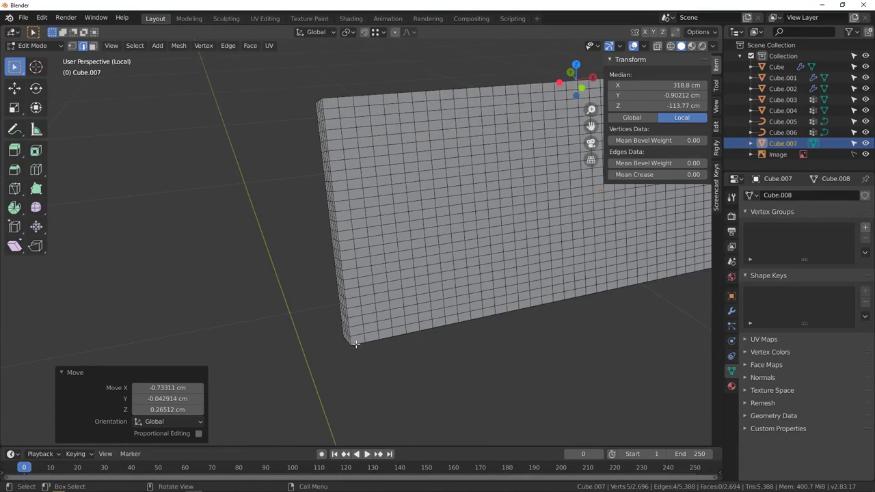
scroll(355, 344, up, 7)
click(401, 268)
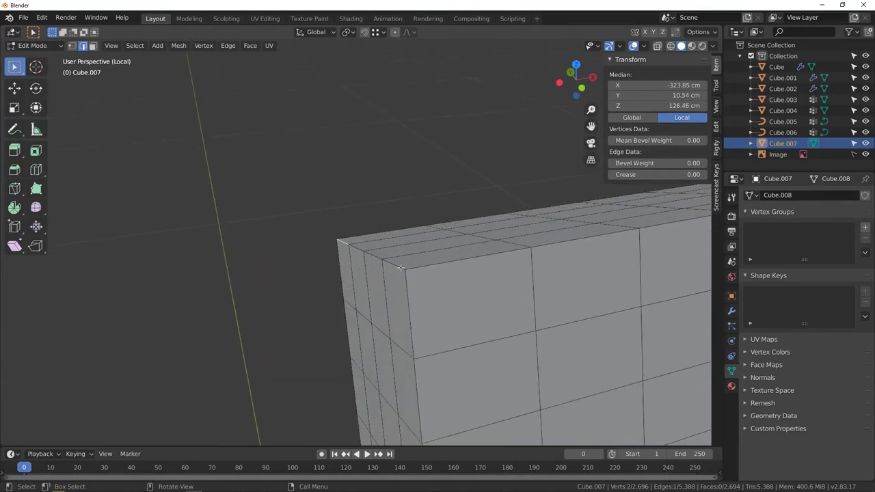
ctrl+click(397, 265)
scroll(392, 263, down, 3)
middle_drag(393, 263, 364, 255)
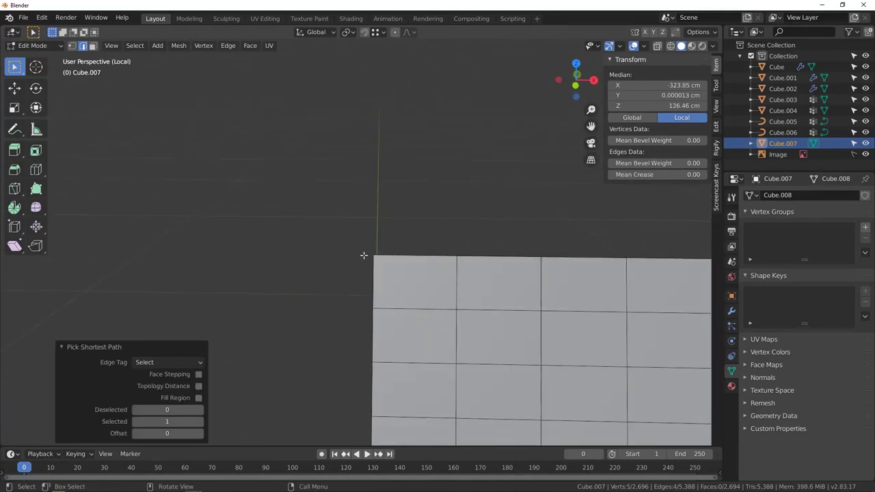
key(g)
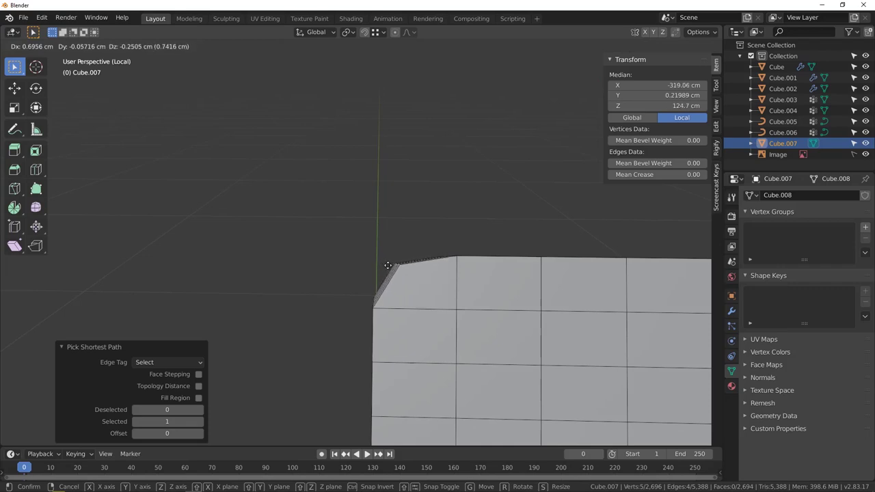
click(368, 296)
- Select the lower corner edges at the slab's -X end and move them inward about 0.72 cm in X and 0.17 cm up
scroll(369, 205, down, 4)
middle_drag(369, 193, 398, 240)
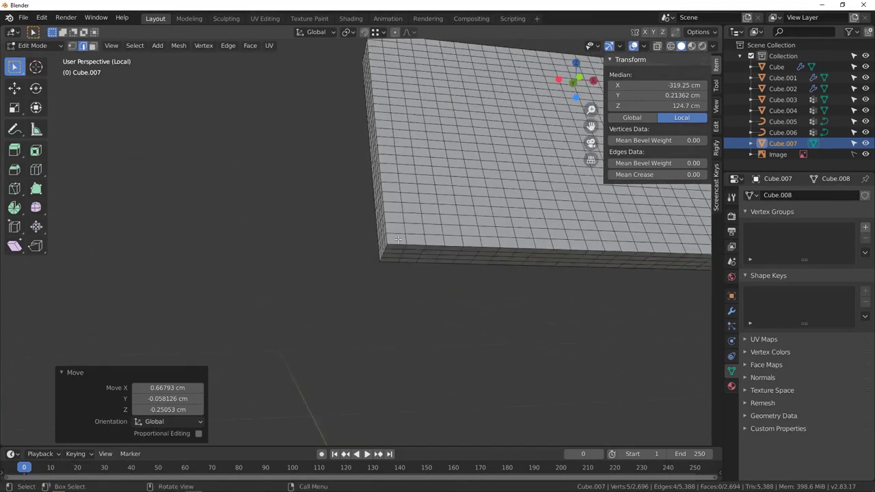
scroll(387, 247, up, 6)
click(348, 258)
middle_drag(348, 257, 365, 261)
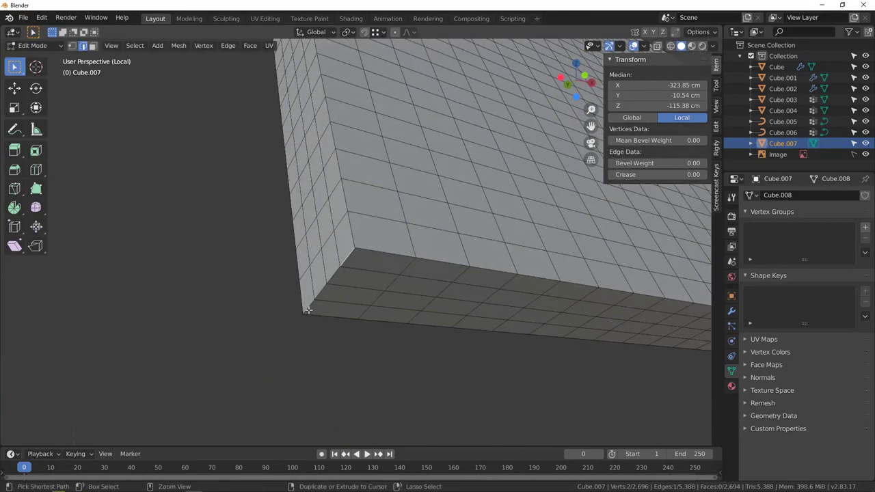
ctrl+click(308, 310)
middle_drag(308, 309, 485, 245)
key(g)
click(374, 268)
- Return to Object Mode, add a Catmull-Clark Subdivision Surface modifier to the slab and apply it
scroll(374, 268, down, 8)
scroll(482, 253, down, 3)
middle_drag(401, 281, 409, 197)
scroll(314, 226, up, 4)
scroll(378, 188, up, 2)
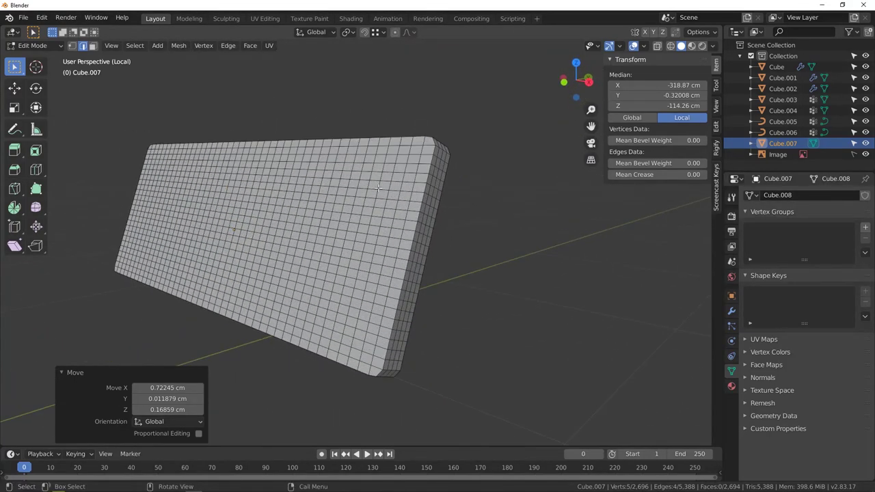
key(Tab)
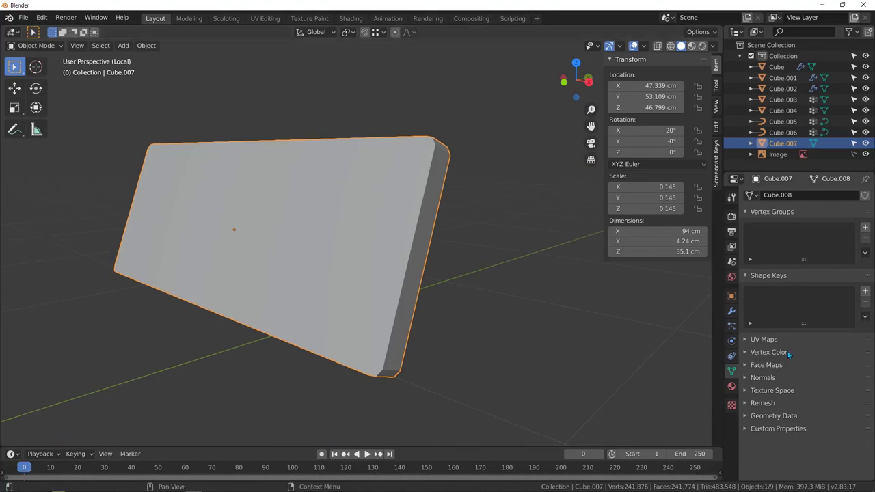
click(731, 313)
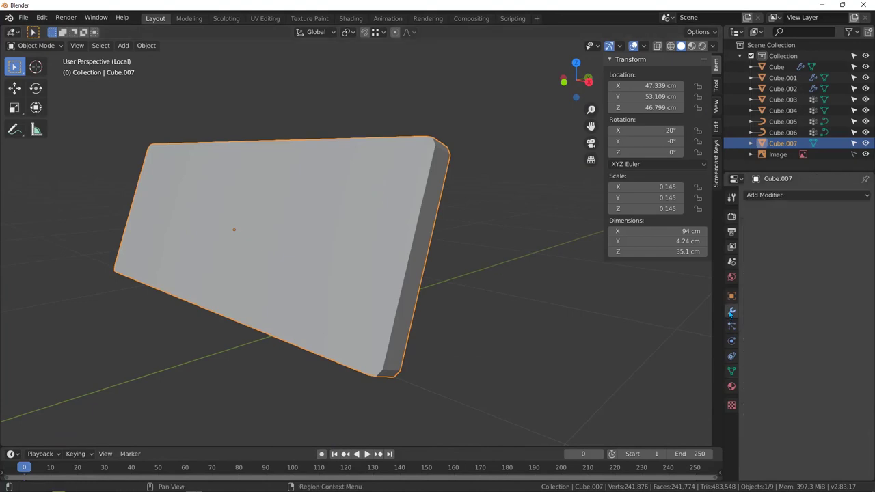
click(784, 196)
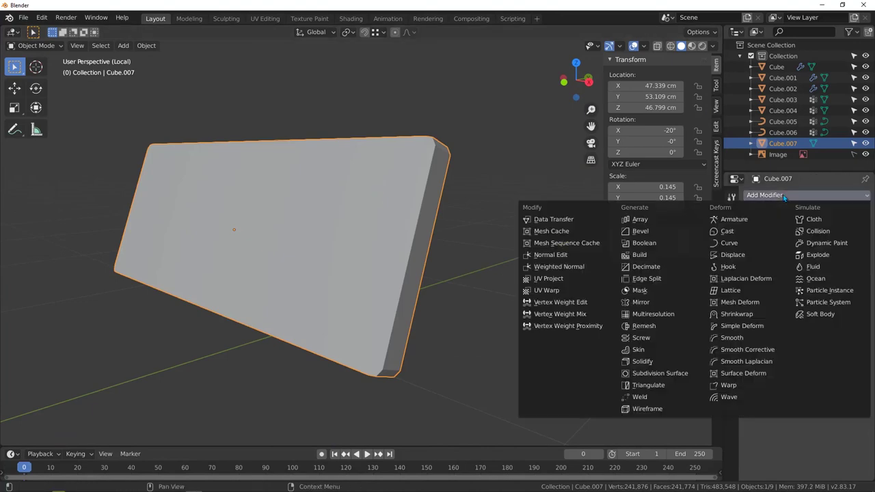
click(667, 373)
middle_drag(362, 233, 287, 293)
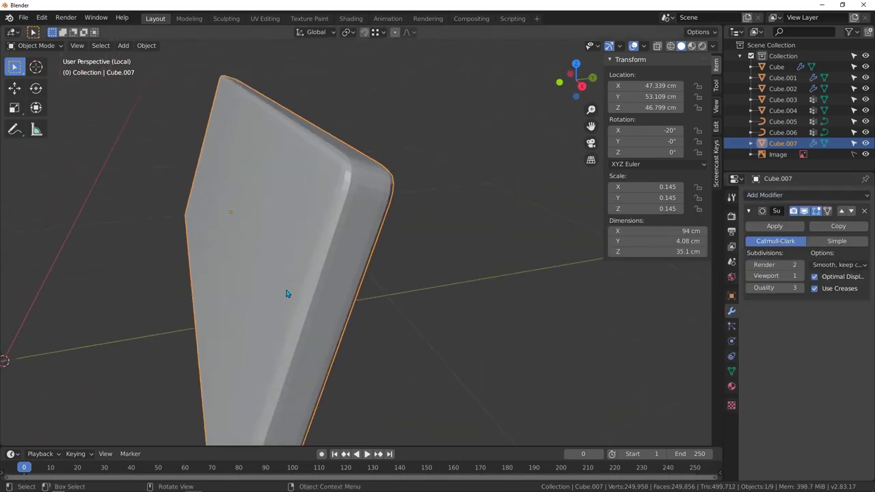
click(775, 225)
- Show the slab's mesh from the right in Edit Mode with wireframe shading and activate the Select Lasso tool
middle_drag(316, 215, 393, 211)
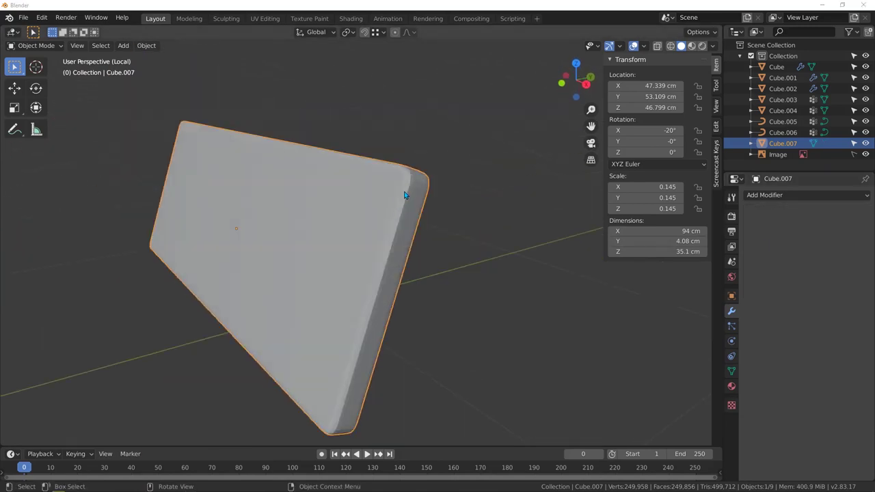
middle_drag(411, 182, 368, 199)
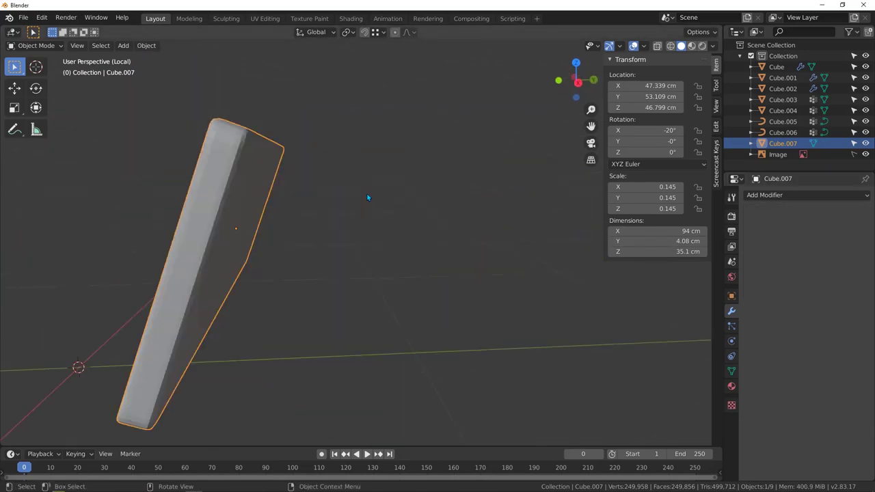
key(KP_3)
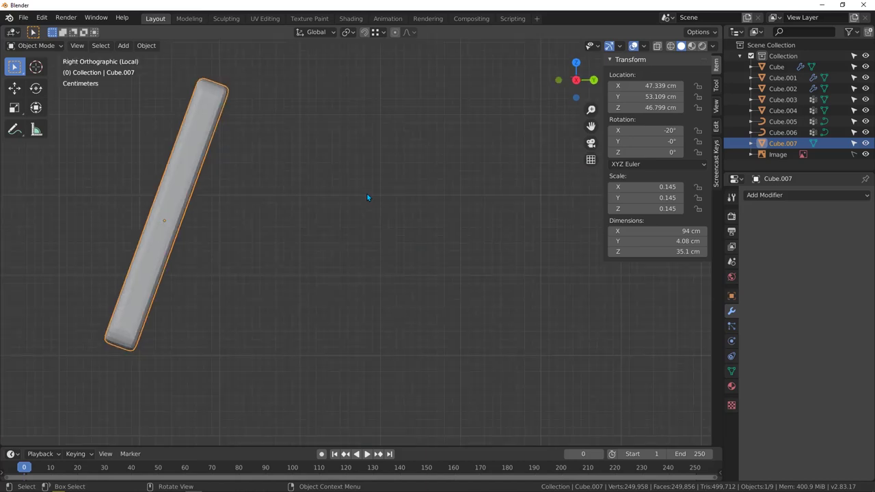
shift+middle_drag(366, 198, 479, 225)
key(Tab)
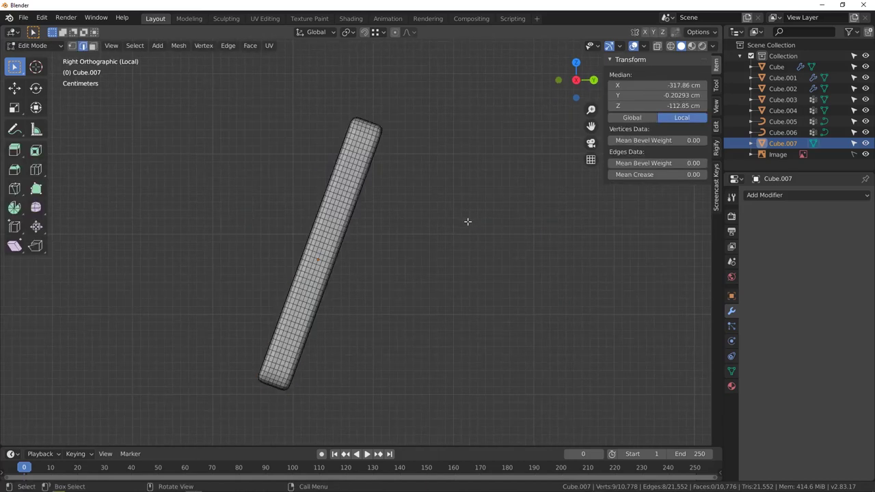
key(z)
click(334, 221)
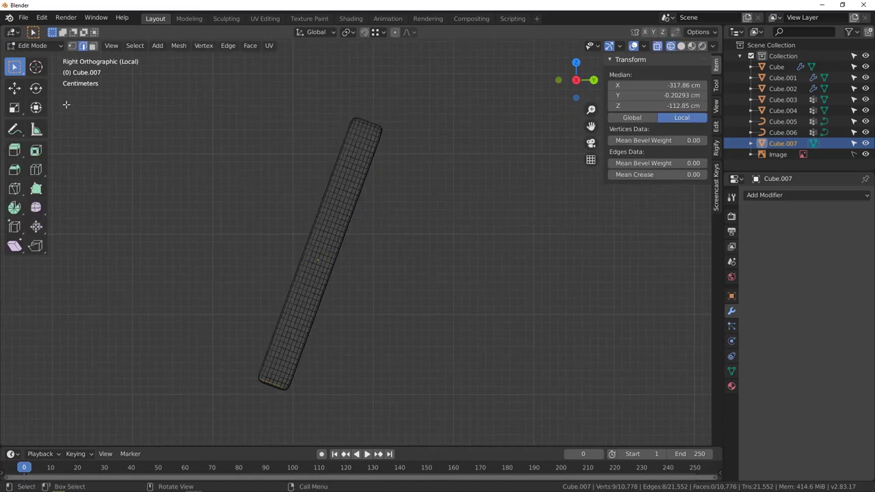
click(16, 69)
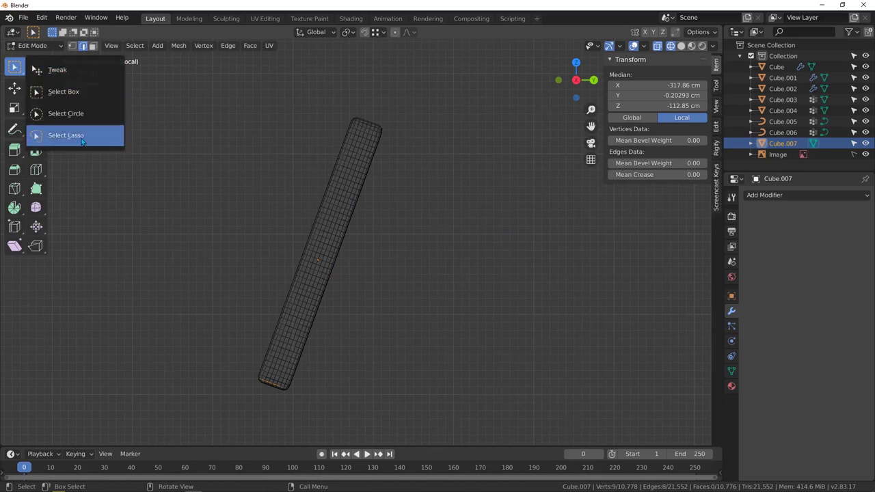
click(64, 135)
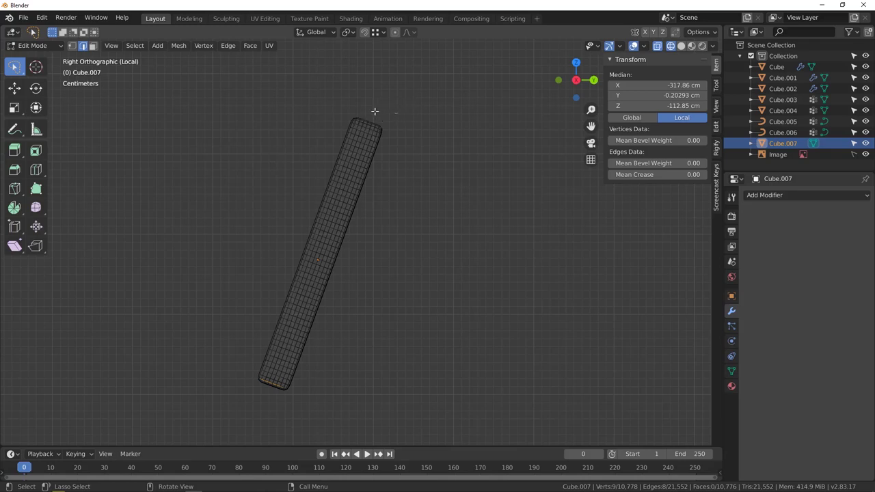
- Lasso-select the +Y half of the slab's mesh along its full length in the right view
mouse_move(362, 120)
mouse_down()
mouse_move(258, 400)
mouse_move(326, 363)
mouse_move(415, 171)
mouse_move(410, 147)
mouse_up()
scroll(368, 128, up, 3)
scroll(325, 235, down, 2)
shift+middle_drag(324, 190, 375, 60)
scroll(279, 338, up, 6)
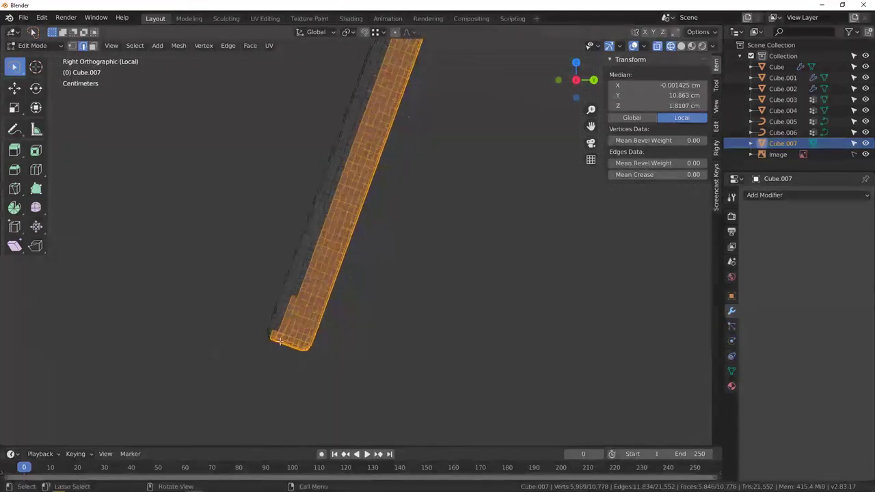
- Deselect the stray geometry beyond the selection's boundary near the slab's lower end
mouse_move(242, 306)
ctrl+right_down()
mouse_move(253, 362)
mouse_move(300, 294)
mouse_move(321, 209)
ctrl+right_up()
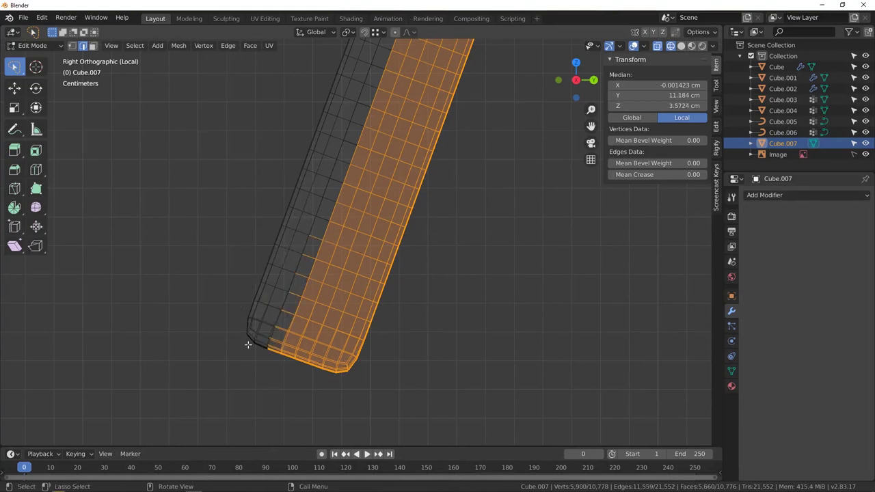
scroll(248, 345, up, 2)
mouse_move(242, 308)
ctrl+right_down()
mouse_move(254, 354)
mouse_move(281, 321)
mouse_move(279, 291)
mouse_move(243, 304)
mouse_move(285, 289)
mouse_move(309, 267)
mouse_move(325, 213)
ctrl+right_up()
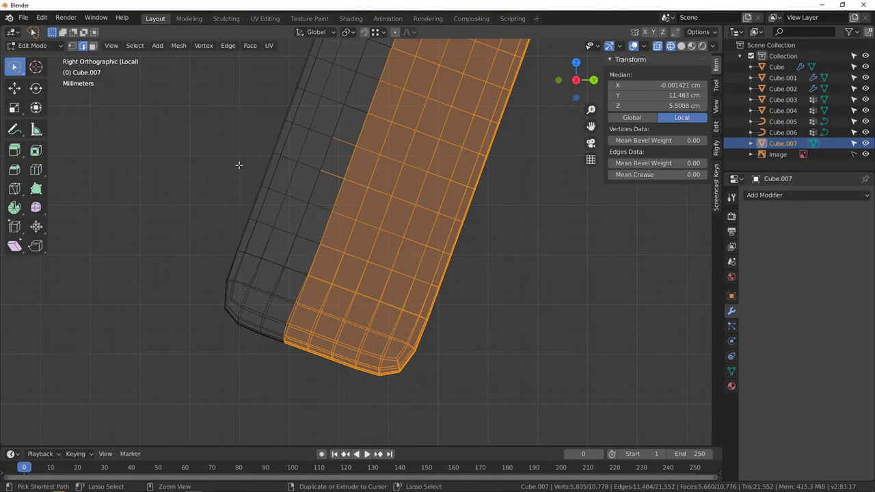
shift+middle_drag(292, 160, 260, 285)
mouse_move(260, 285)
ctrl+right_down()
mouse_move(299, 289)
mouse_move(312, 257)
mouse_move(308, 207)
ctrl+right_up()
scroll(199, 226, down, 5)
mouse_move(292, 121)
shift+middle_down()
mouse_move(302, 198)
mouse_move(287, 248)
shift+middle_up()
scroll(303, 197, down, 3)
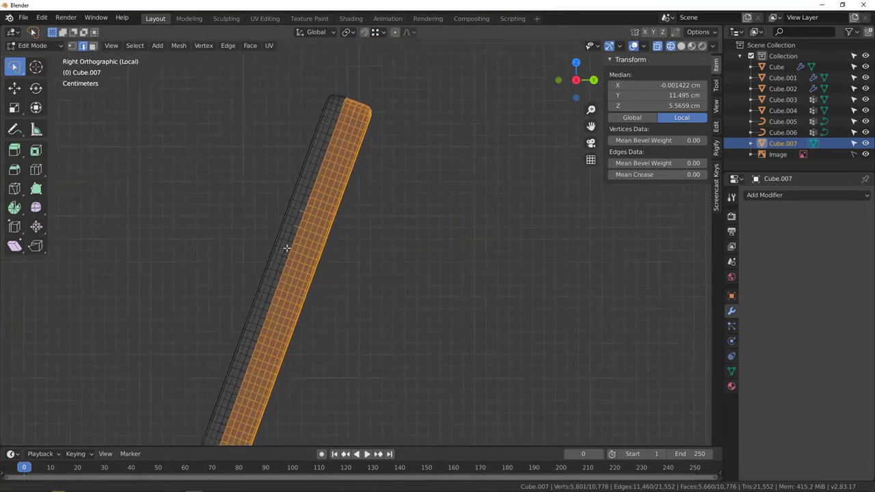
- Deselect the remaining protruding edges along the slab's length for a straight selection boundary, and return to solid shading
scroll(287, 248, up, 6)
ctrl+right_drag(274, 322, 274, 316)
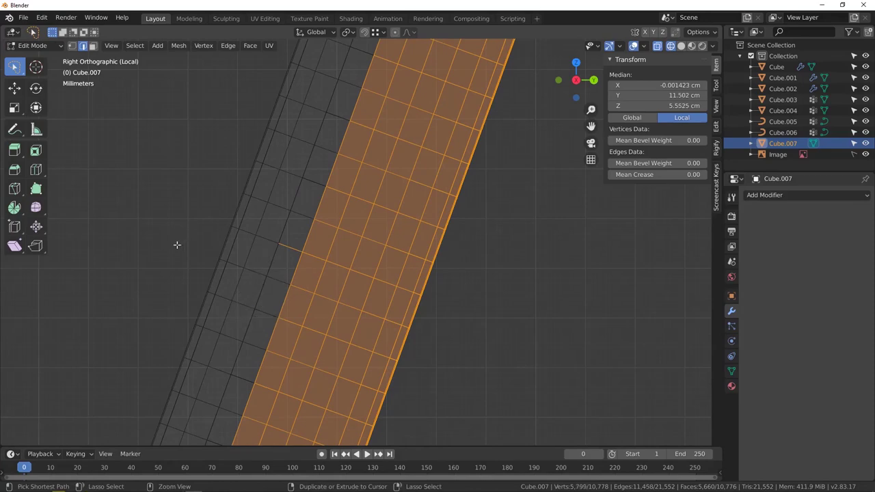
mouse_move(267, 263)
ctrl+right_down()
mouse_move(301, 252)
mouse_move(270, 259)
ctrl+right_up()
scroll(194, 190, down, 3)
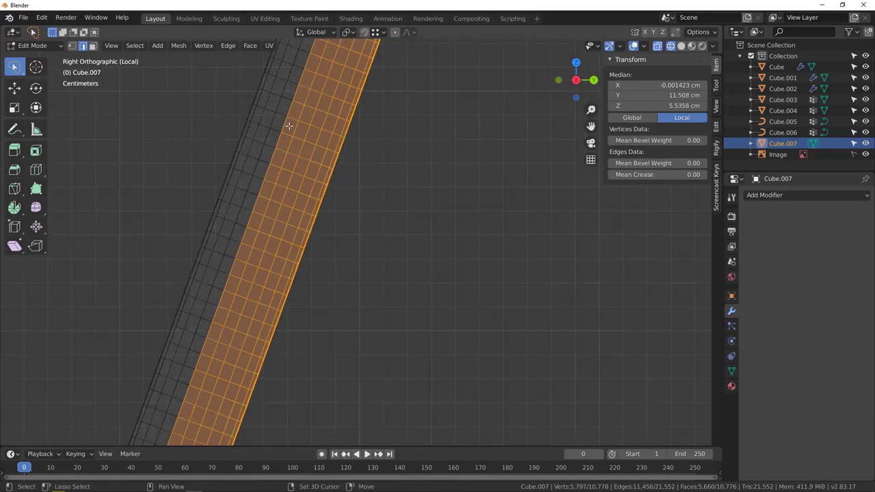
mouse_move(287, 127)
shift+middle_down()
mouse_move(256, 224)
mouse_move(275, 173)
shift+middle_up()
scroll(255, 224, up, 4)
scroll(276, 176, down, 8)
scroll(294, 246, up, 2)
shift+middle_drag(320, 93, 267, 251)
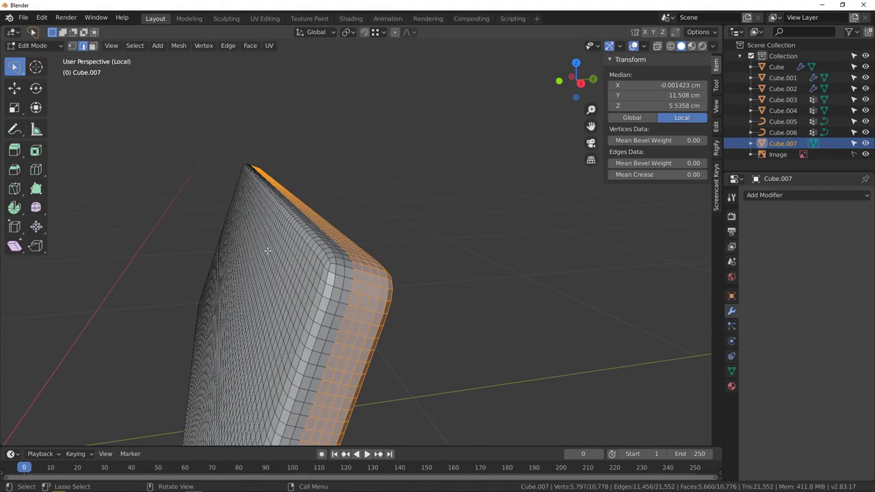
- Grow the selection by two face rings toward the slab's front and switch to vertex selection
key(ctrl+KP_Add)
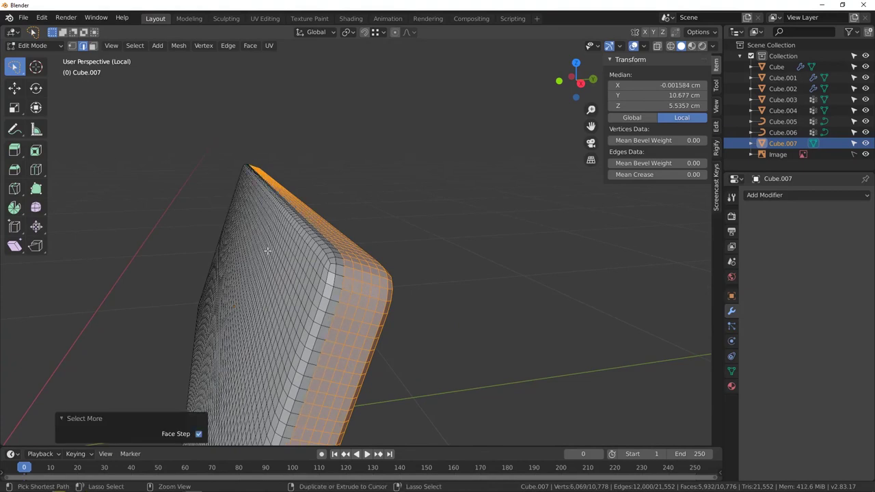
key(ctrl+KP_Add)
middle_drag(319, 233, 385, 252)
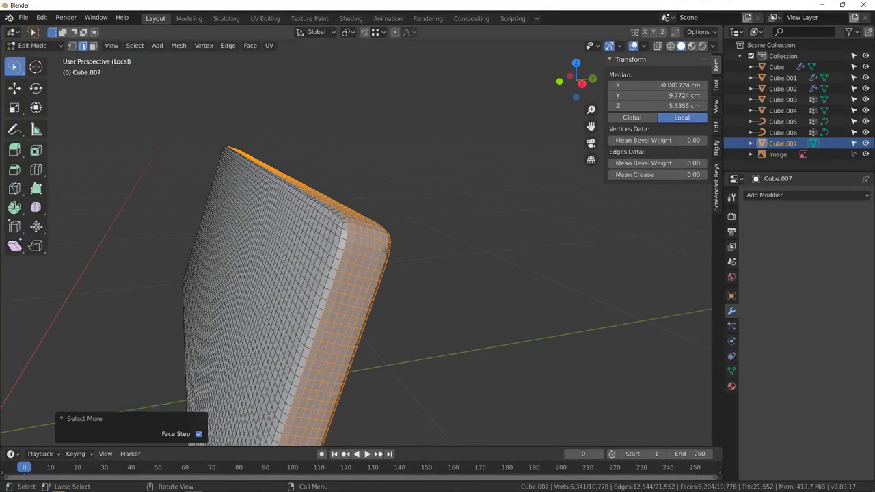
key(1)
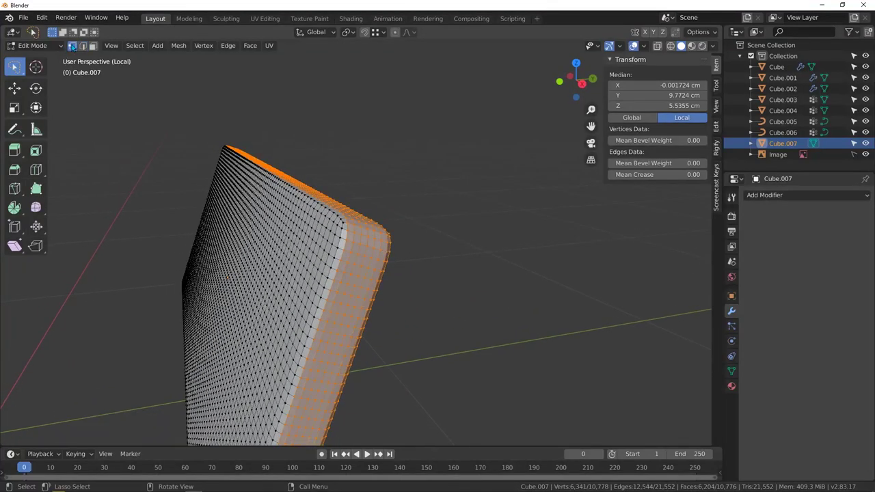
middle_drag(316, 224, 335, 226)
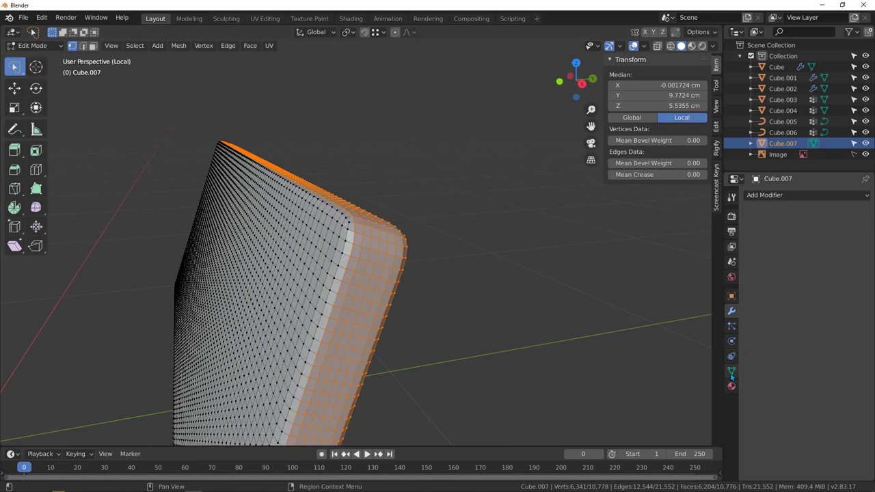
- Create a vertex group on the slab and assign the selected vertices to it
click(731, 371)
click(865, 228)
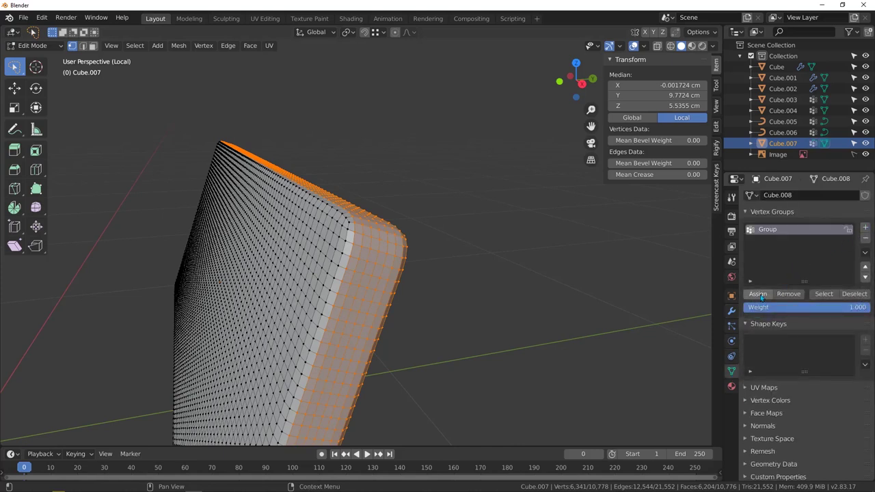
middle_drag(321, 232, 417, 288)
- Return to Object Mode and shade the slab smooth
key(Tab)
right_click(387, 241)
click(352, 209)
- Add Cloth physics to the slab and set its Pin Group to the vertex group "Group"
click(732, 341)
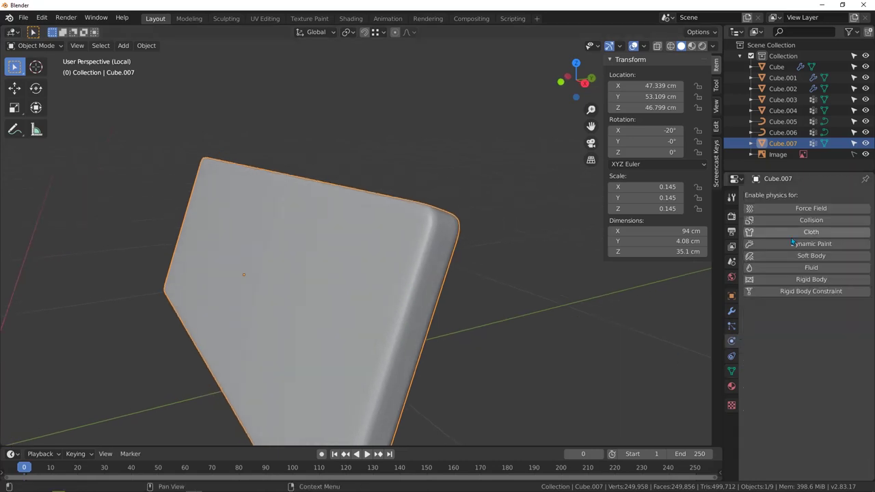
click(797, 232)
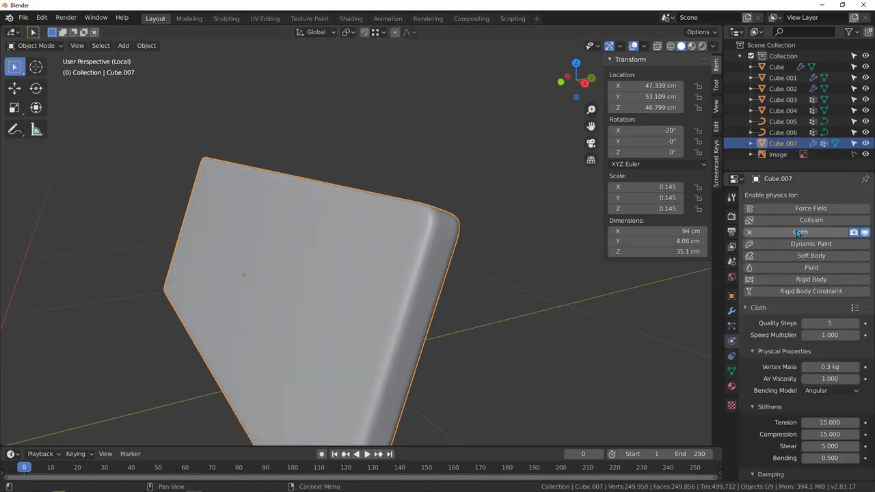
scroll(776, 358, down, 15)
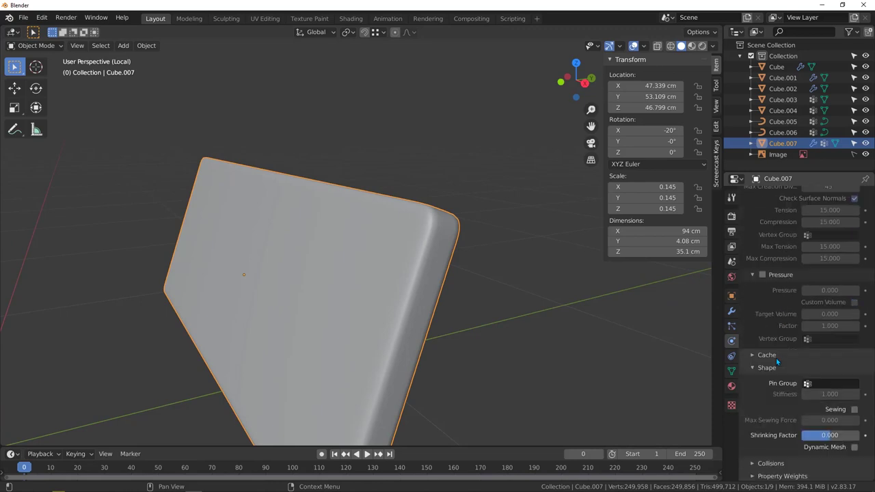
click(821, 384)
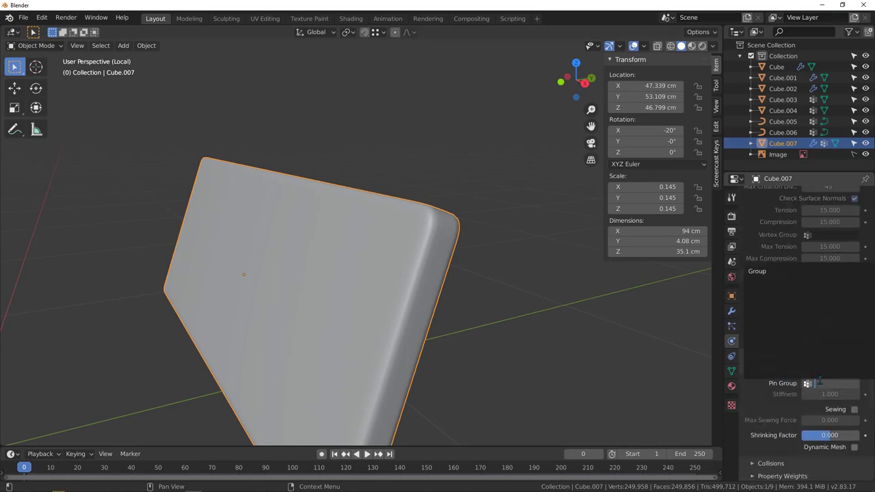
click(775, 271)
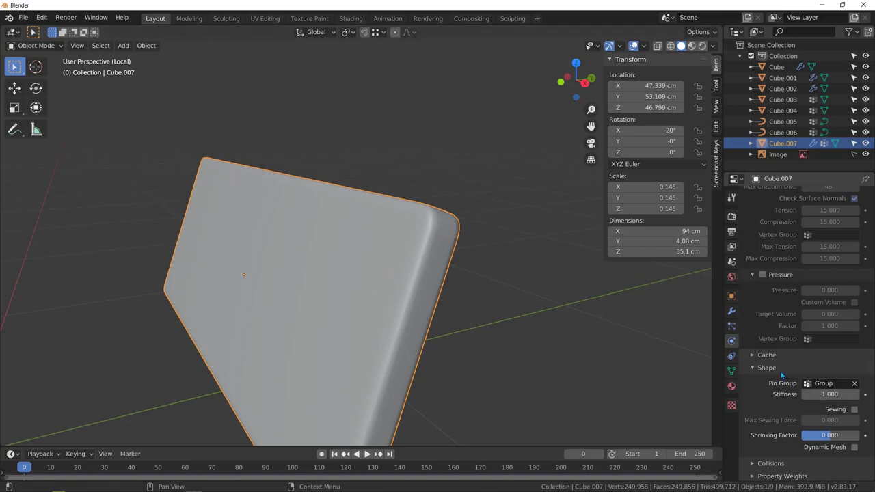
- Enable Pressure in the slab's cloth settings and set it to 10
click(763, 275)
click(821, 290)
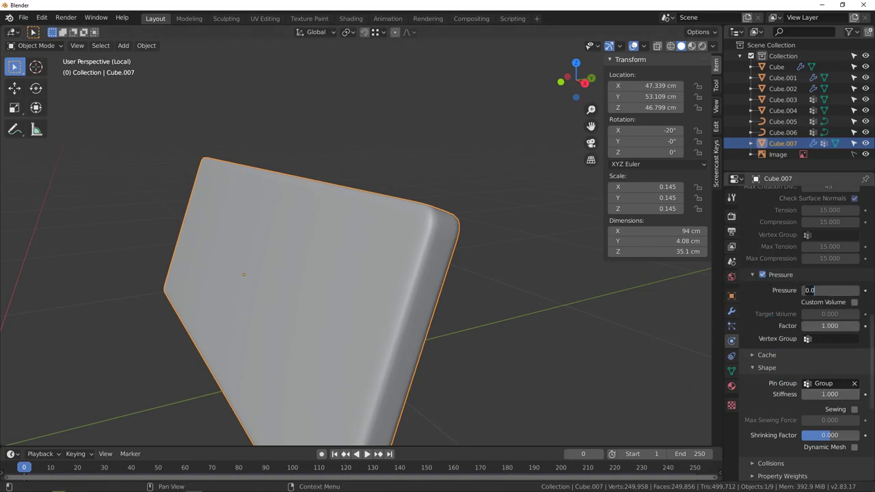
text(10)
key(Return)
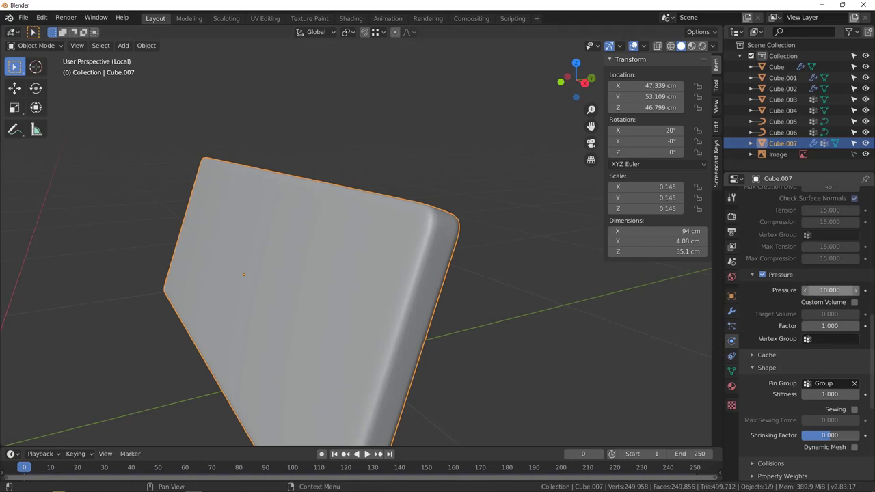
- Play the cloth simulation to frame 15, stop it and return the timeline to frame 0
scroll(344, 260, up, 1)
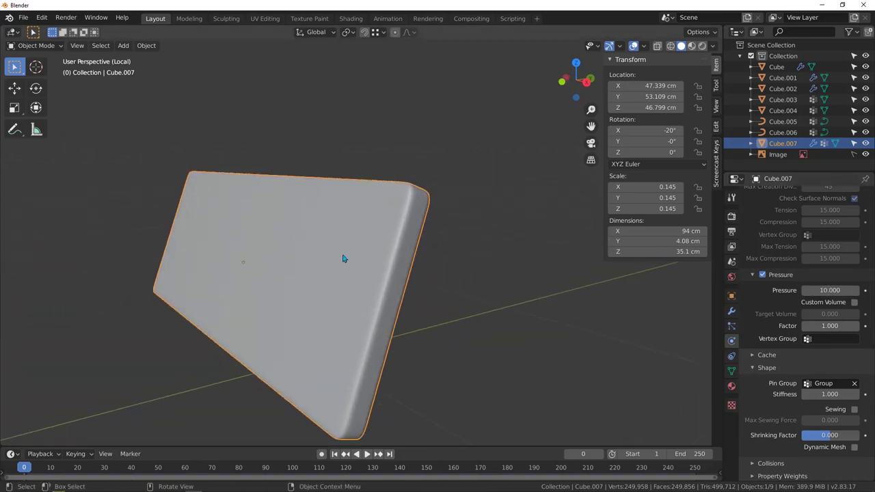
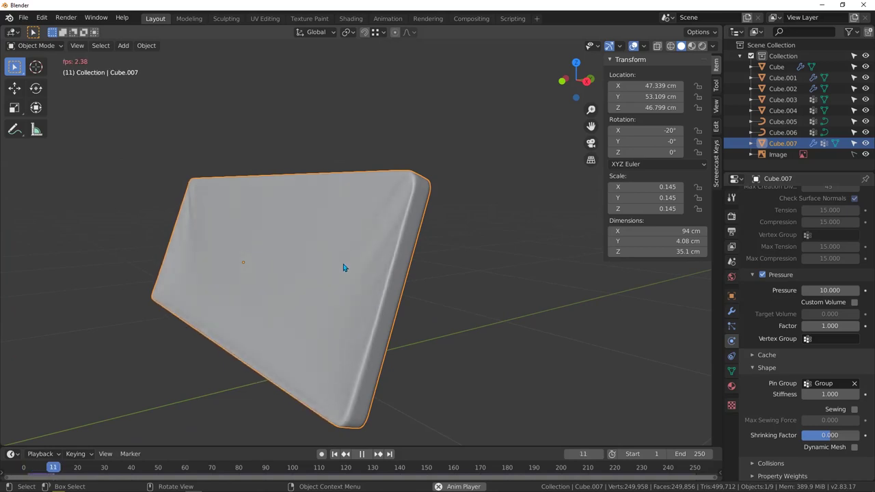
key(space)
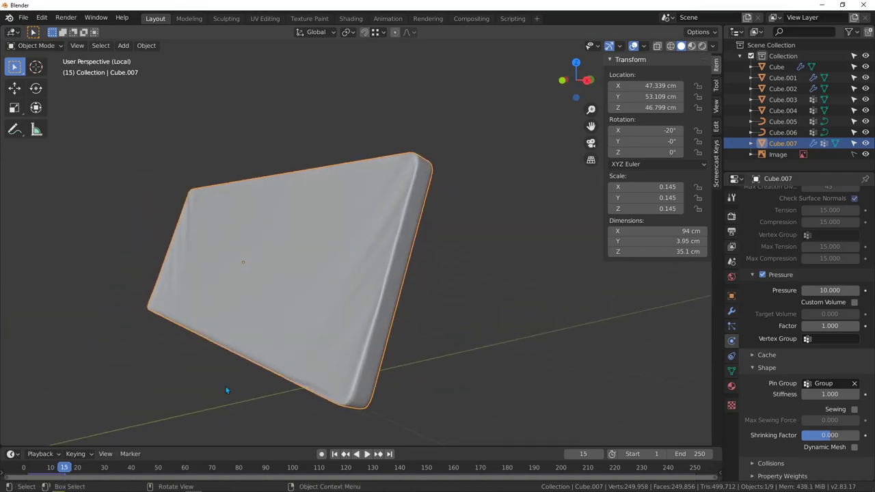
drag(63, 468, 17, 469)
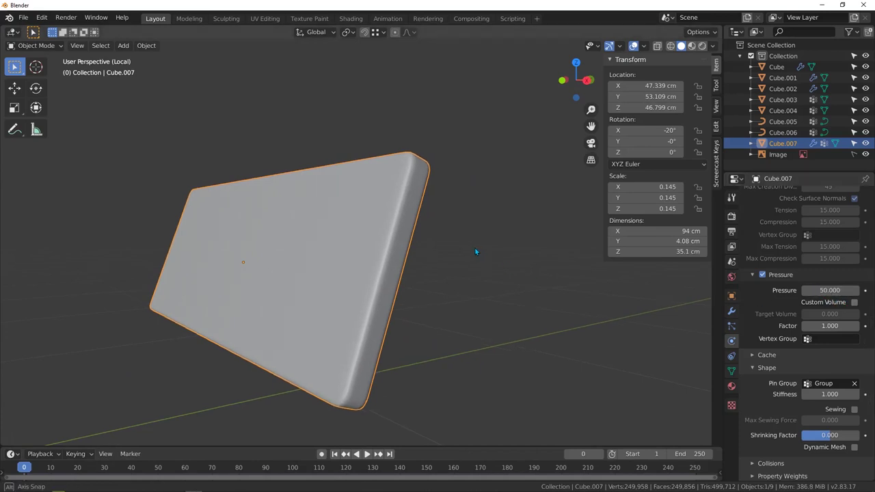
- Test the cloth simulation with Pressure at 50, inspect the cushion and return to frame 0
key(space)
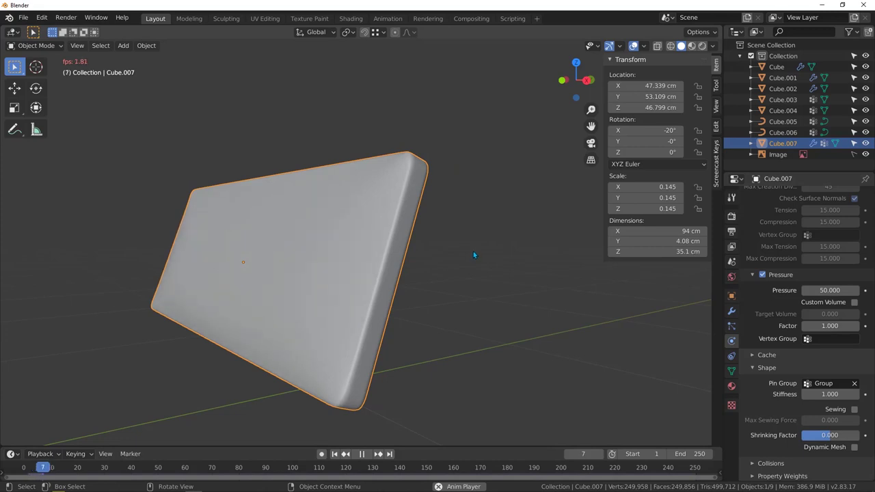
key(space)
middle_drag(472, 252, 276, 244)
key(ctrl+z)
- Set the cloth Pressure to 100, run the simulation and stop it at frame 14
middle_drag(341, 253, 289, 246)
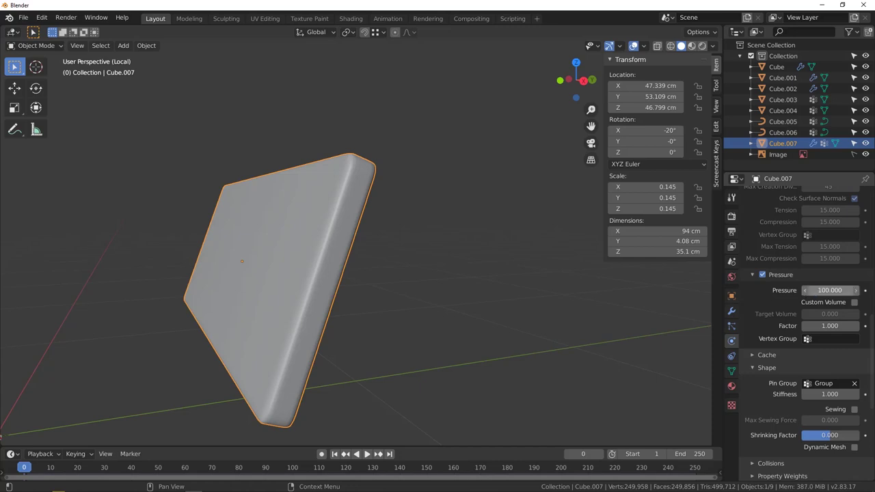
key(space)
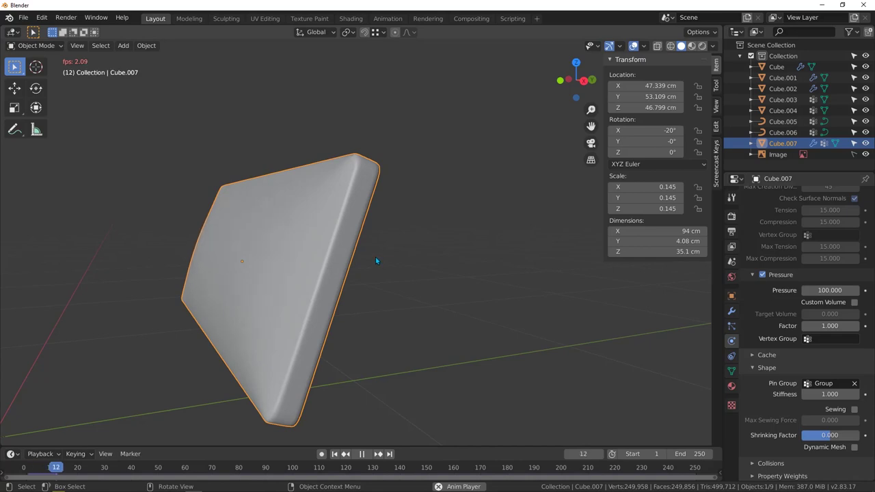
key(space)
middle_drag(375, 261, 248, 170)
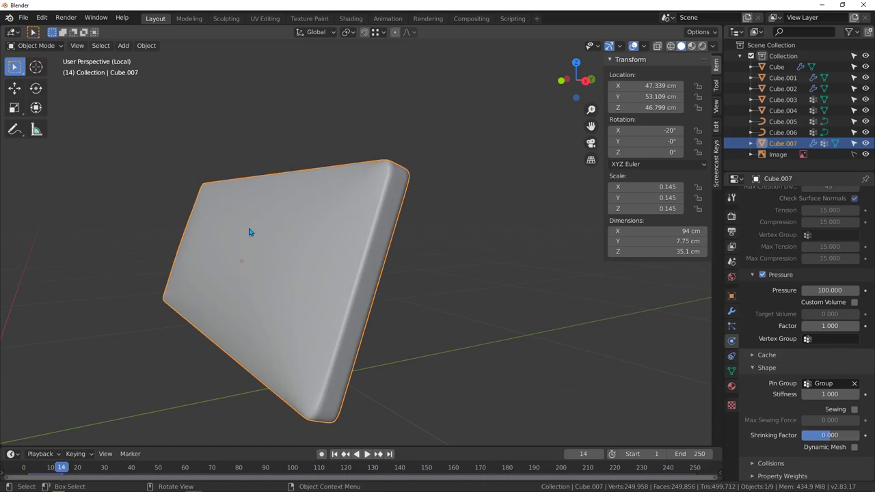
- Inspect the inflated cushion and apply its simulated shape with Visual Geometry to Mesh
middle_drag(277, 218, 294, 239)
scroll(782, 346, up, 5)
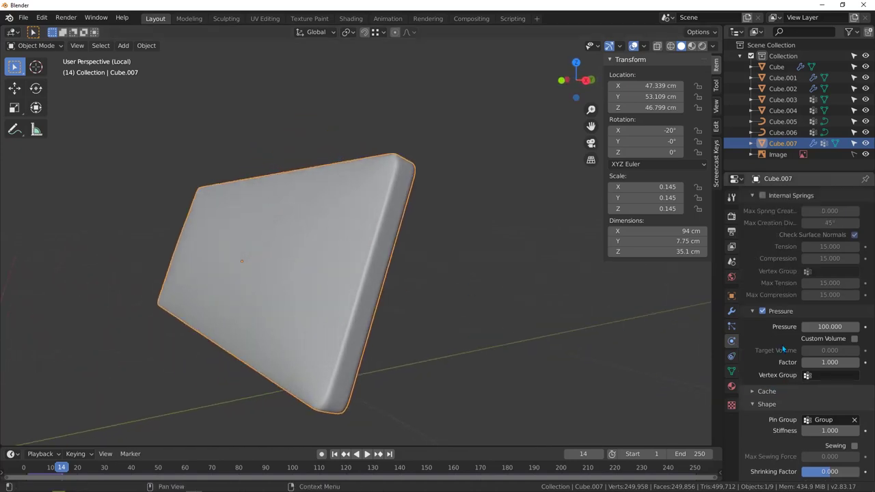
scroll(783, 348, down, 5)
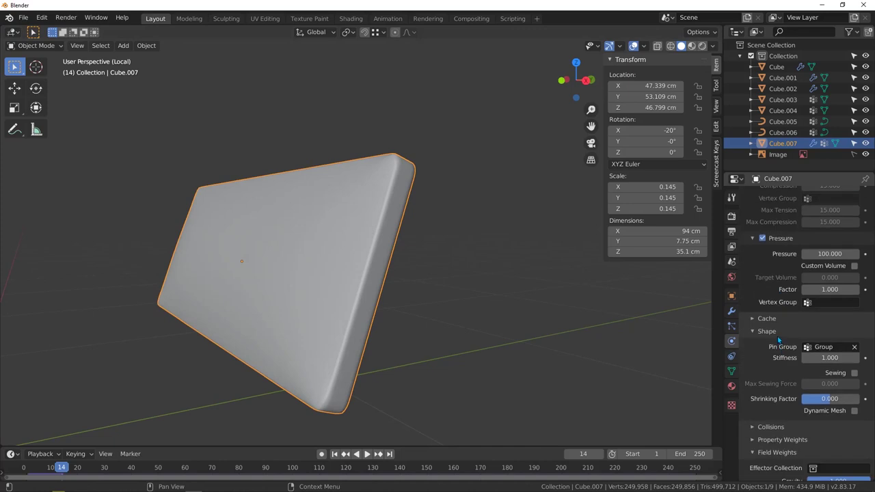
middle_drag(422, 285, 391, 280)
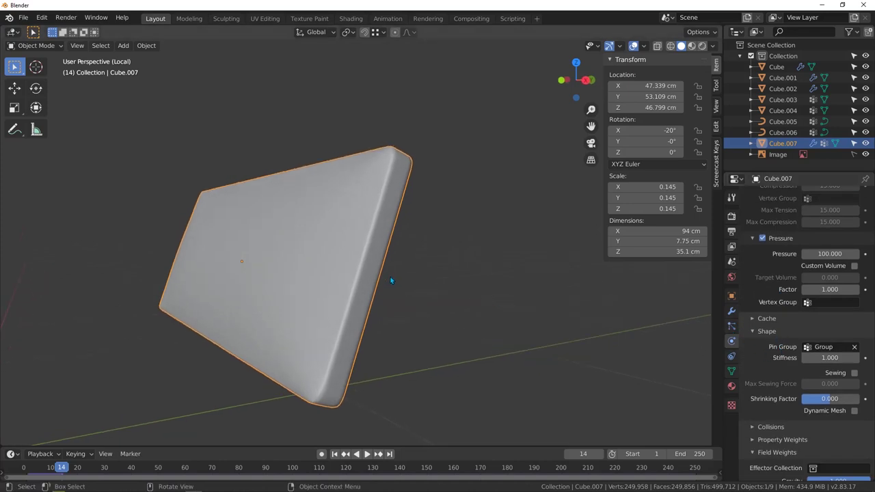
key(ctrl+a)
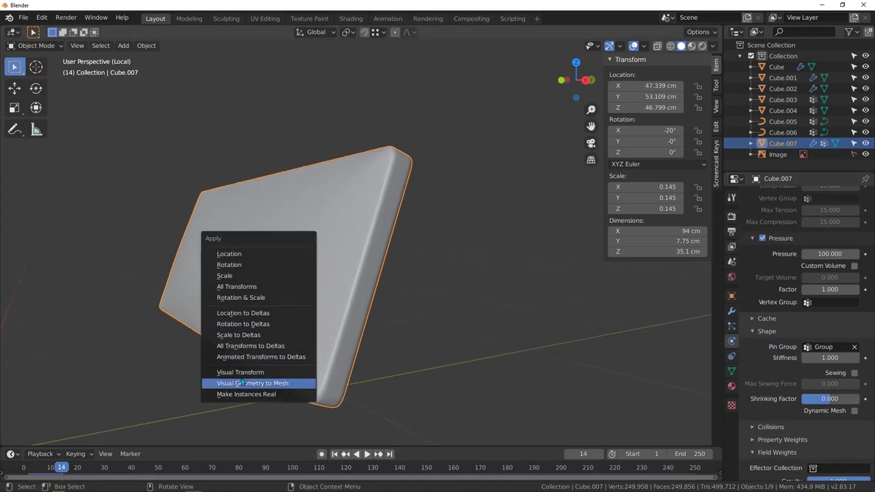
click(246, 383)
- Delete the cushion's vertex group "Group" and add new Cloth physics to the cushion
click(732, 371)
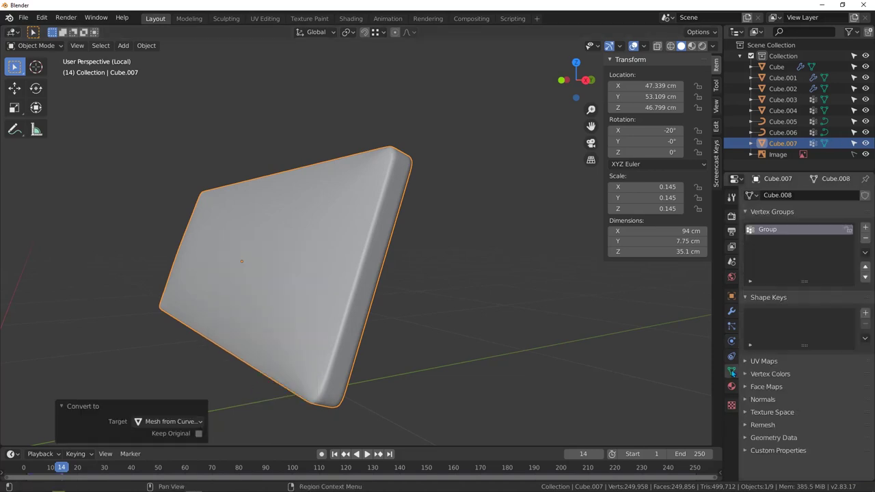
click(867, 241)
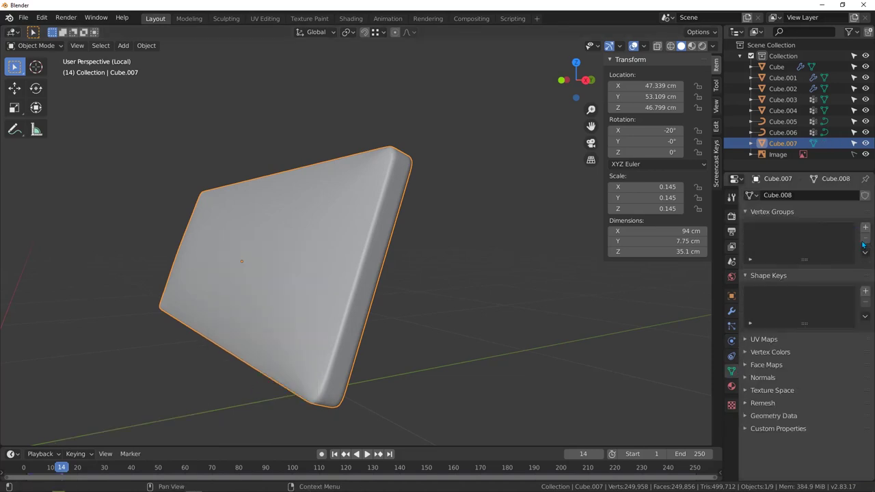
click(732, 342)
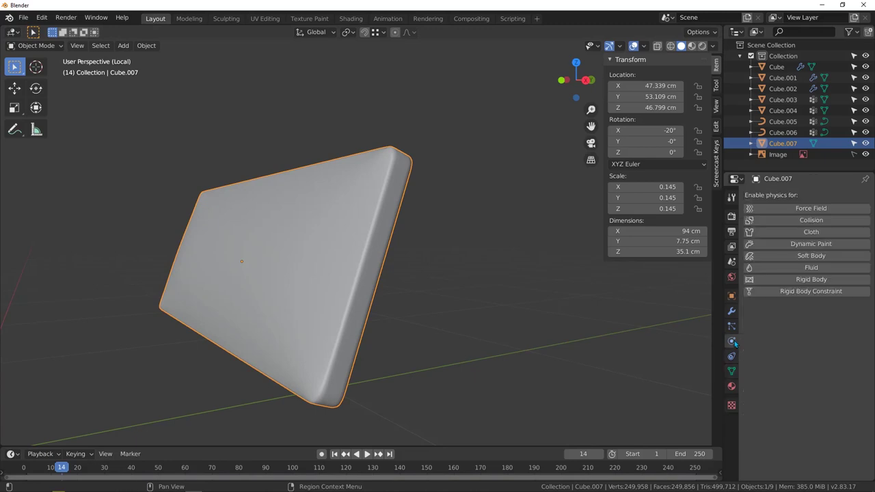
click(814, 235)
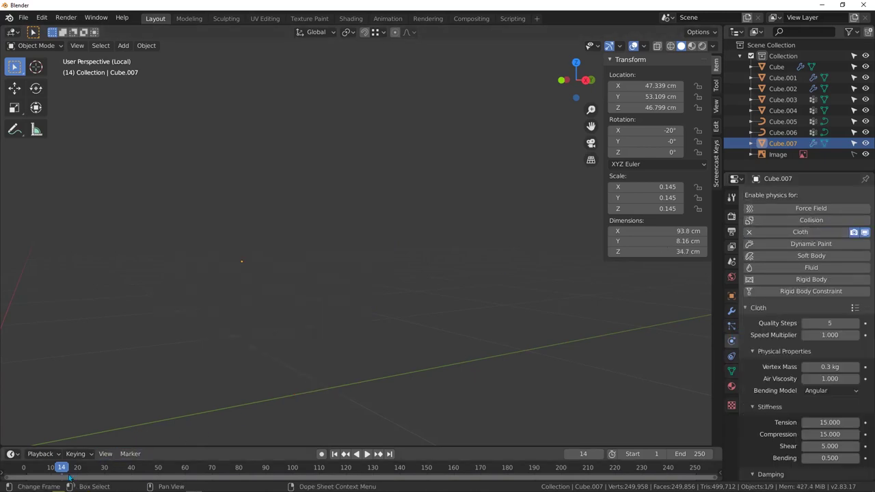
- Return the timeline to frame 0 and orbit around to the cushion's back face
drag(59, 470, 23, 471)
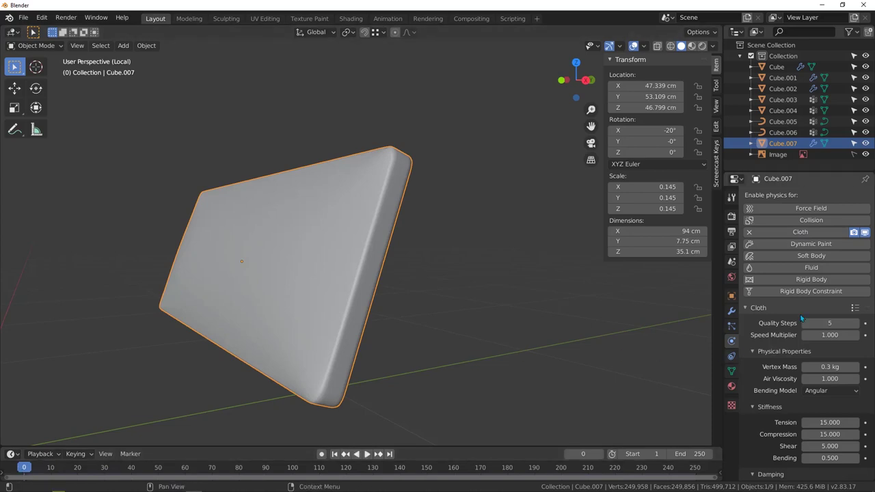
scroll(773, 365, down, 9)
scroll(773, 364, down, 4)
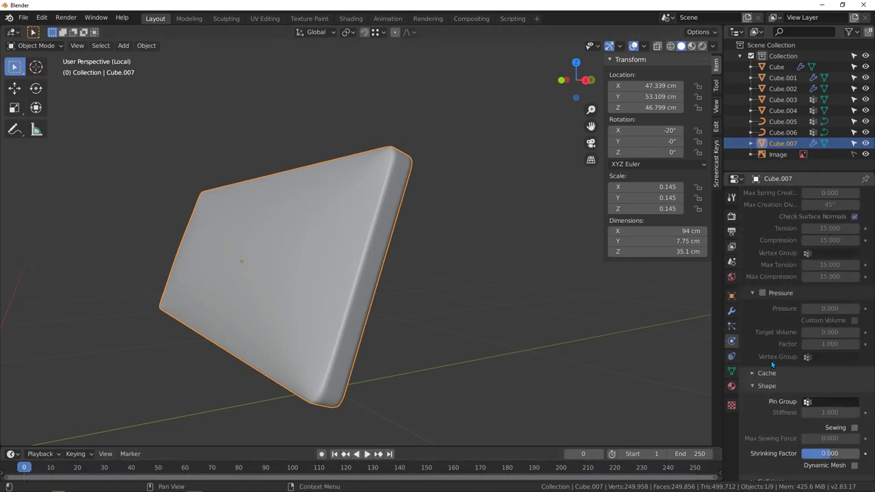
middle_drag(519, 260, 262, 199)
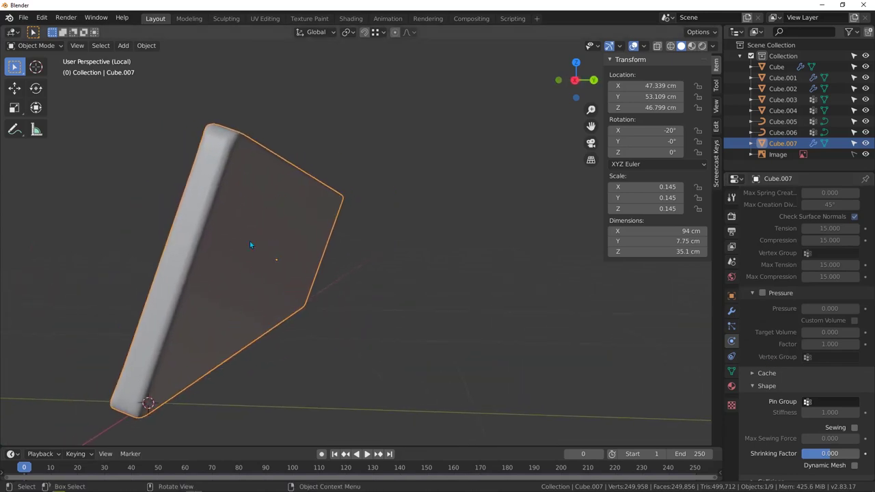
middle_drag(233, 242, 228, 239)
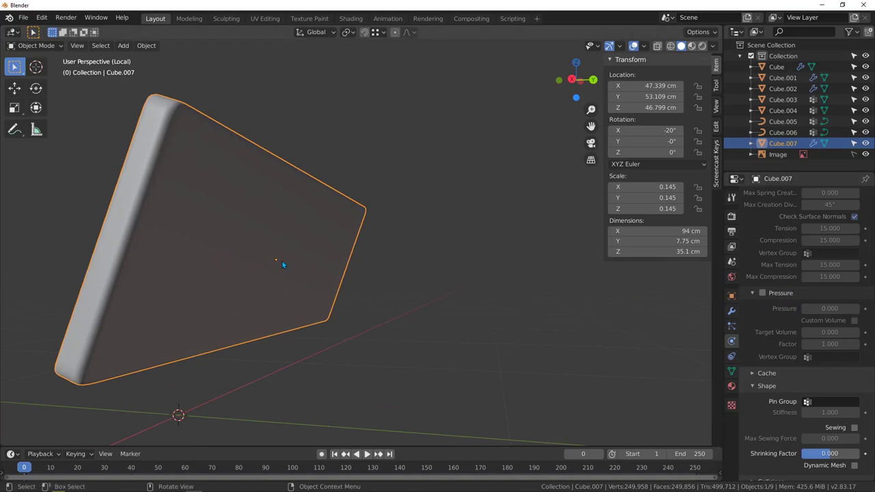
- Enter Edit Mode on the cushion and shrink the rear vertex selection with Select Less five times
key(Tab)
middle_drag(208, 235, 181, 182)
key(ctrl+KP_Subtract)
key(ctrl+KP_Subtract)
key(ctrl+KP_Subtract)
key(ctrl+KP_Subtract)
key(ctrl+KP_Subtract)
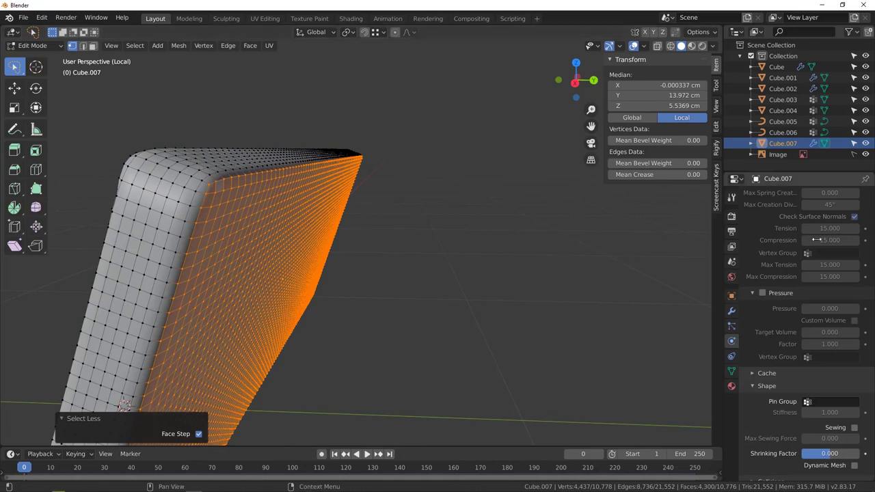
- Assign the selected rear vertices to a new vertex group and return to Object Mode
click(732, 370)
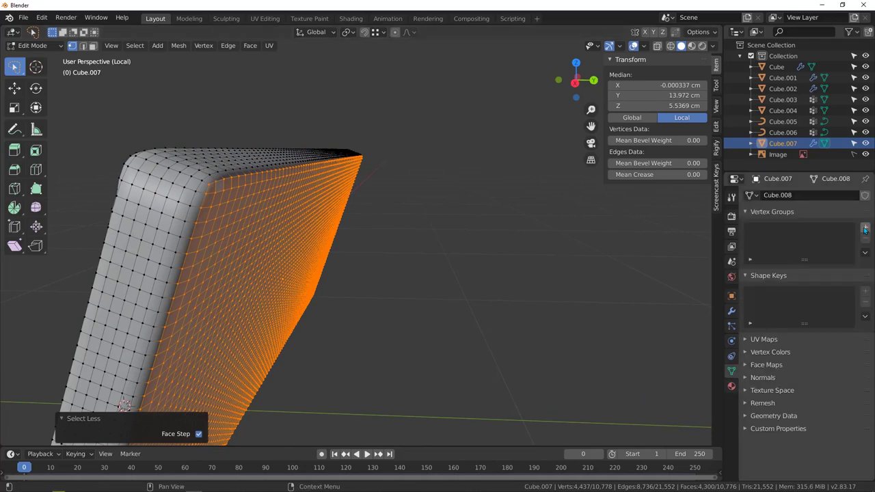
click(866, 230)
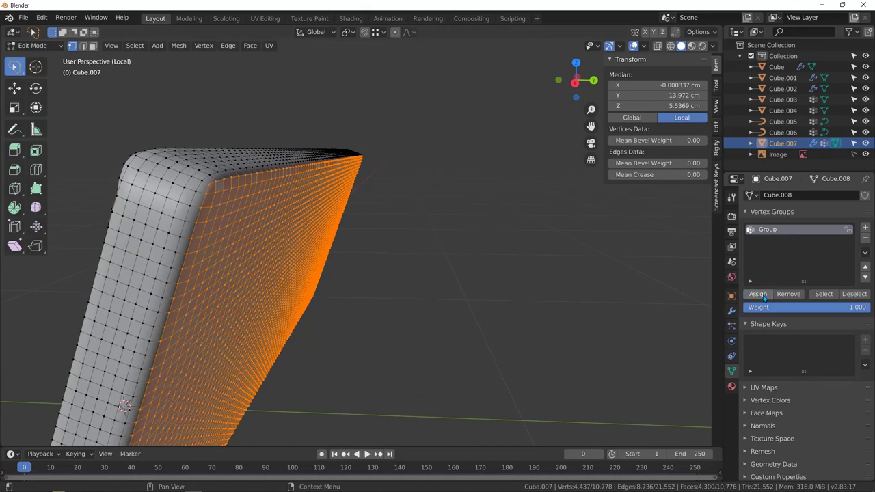
middle_drag(225, 164, 322, 205)
key(Tab)
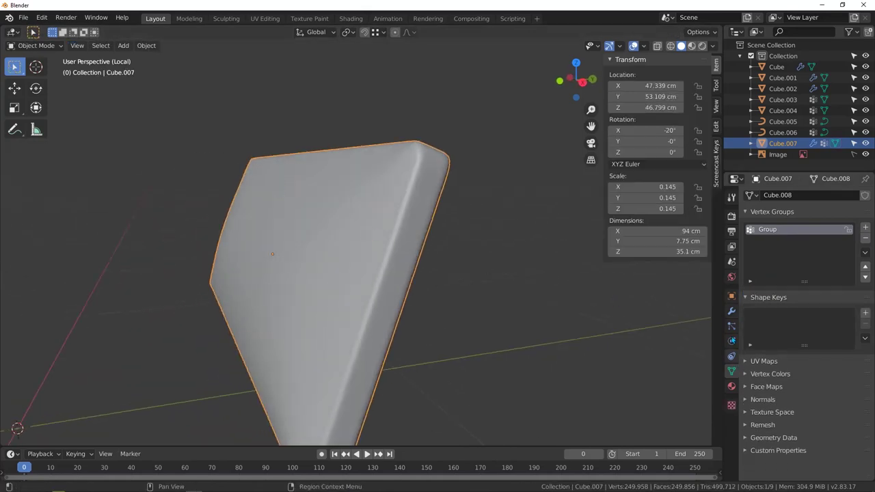
- Set the cloth's Pin Group to "Group"
click(732, 341)
scroll(791, 314, down, 3)
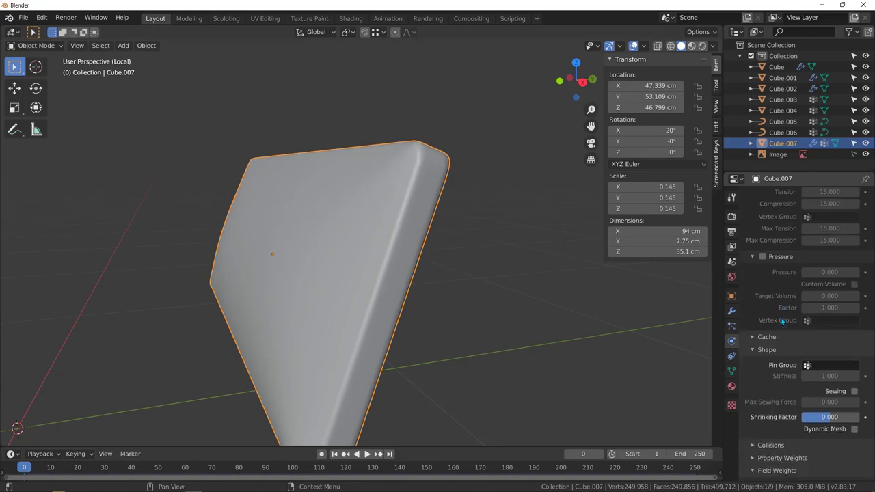
click(829, 346)
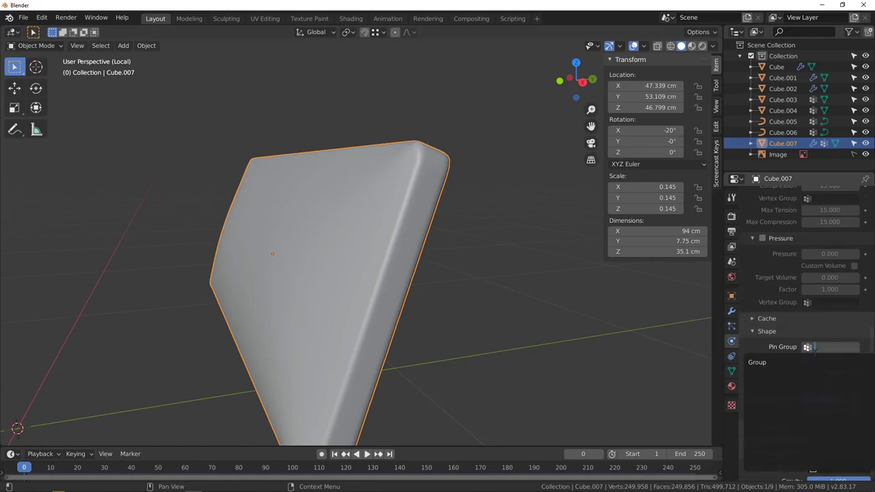
click(780, 363)
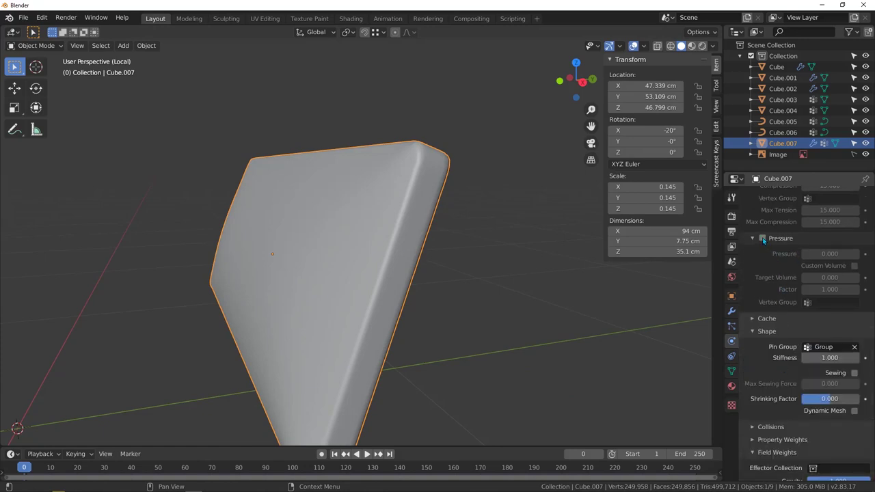
- Set the cloth's Gravity field weight to 0 and enable Pressure at 60
scroll(780, 395, down, 6)
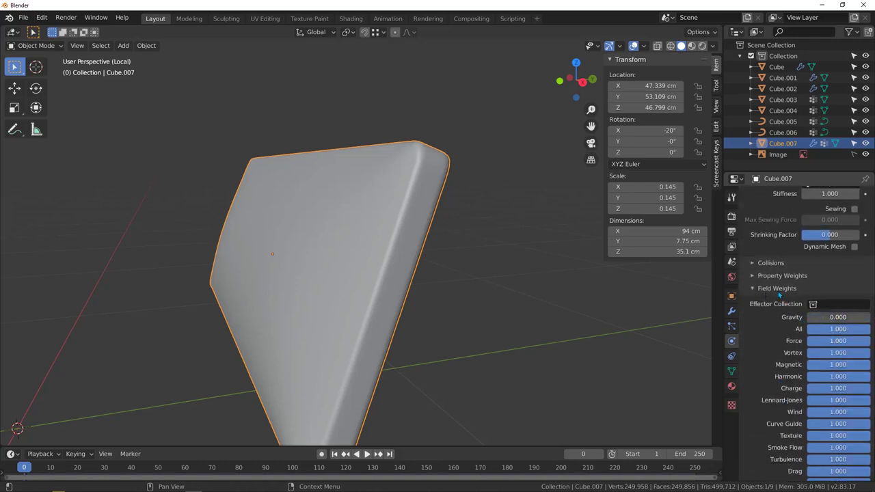
scroll(779, 294, up, 5)
middle_drag(390, 220, 419, 235)
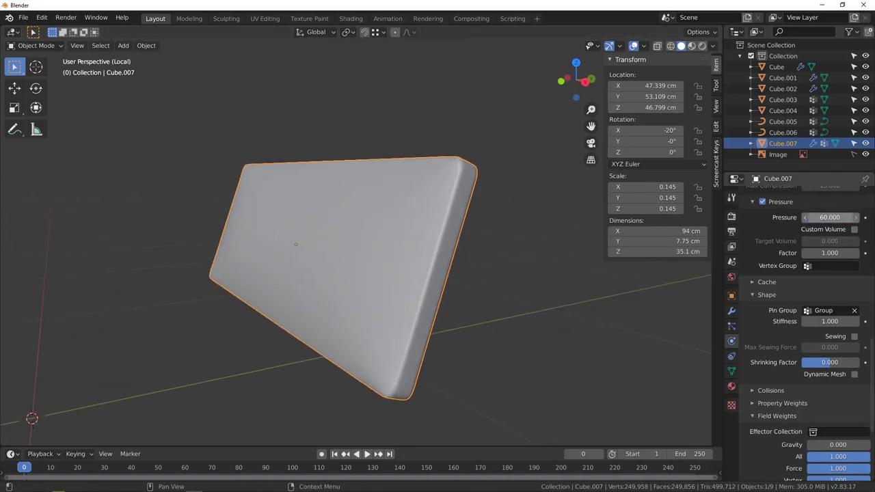
- Run the cloth simulation to frame 16 and apply the inflated shape with Visual Geometry to Mesh
middle_drag(410, 260, 424, 265)
key(space)
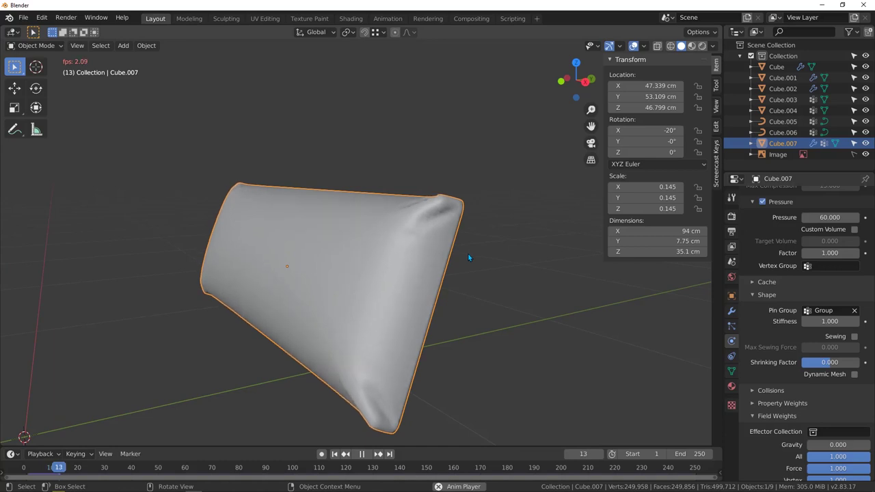
key(space)
middle_drag(469, 264, 436, 276)
key(ctrl+a)
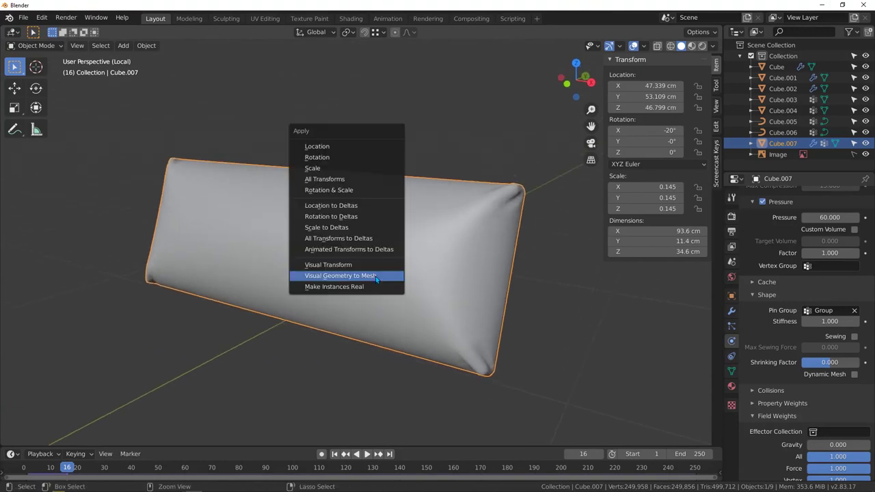
click(329, 276)
middle_drag(338, 273, 421, 276)
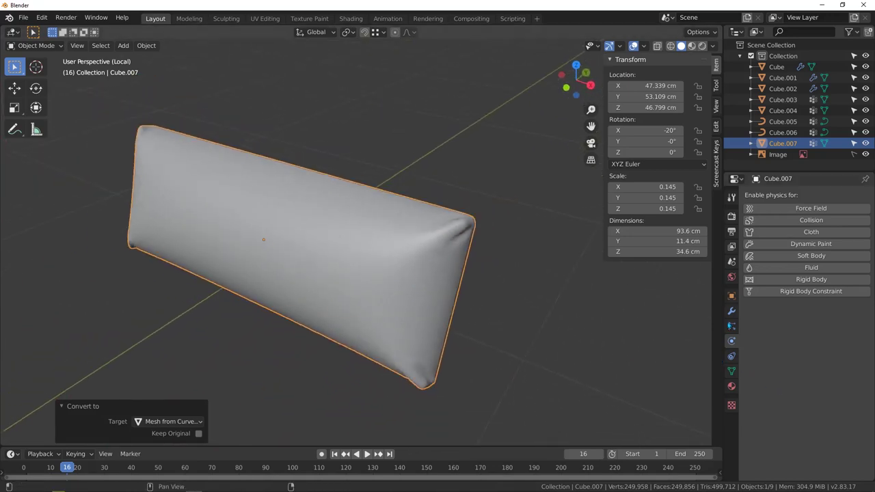
- Examine the cushion's mesh density by toggling its Wireframe viewport display on and off
click(732, 296)
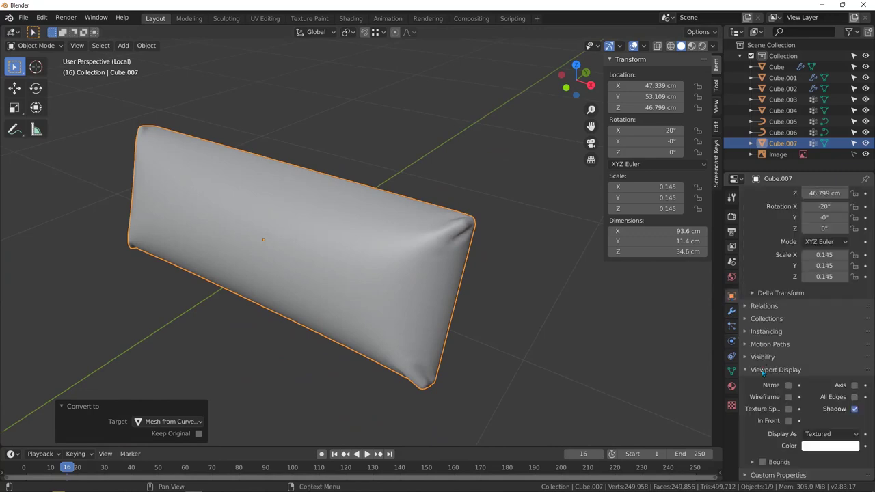
click(788, 397)
click(789, 397)
click(788, 397)
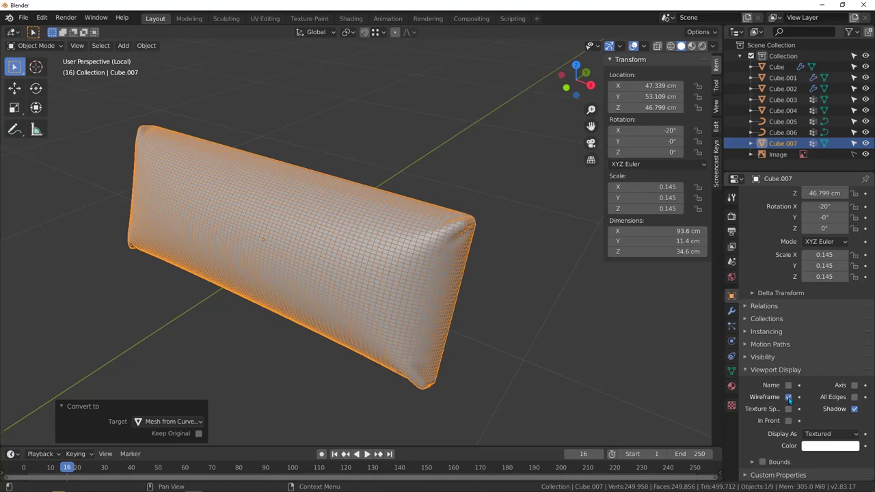
click(788, 398)
- Switch the cushion to Sculpt Mode and choose the Cloth brush with a radius of 50 px
middle_drag(329, 205, 100, 133)
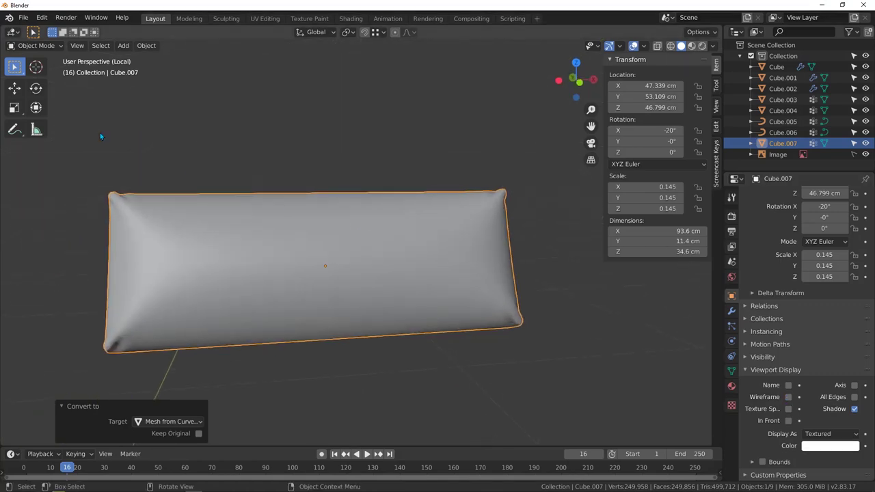
click(38, 46)
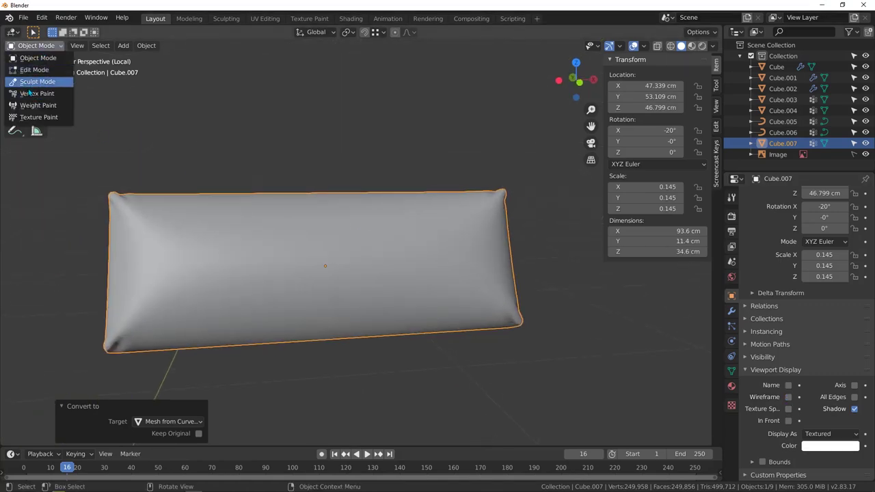
click(37, 82)
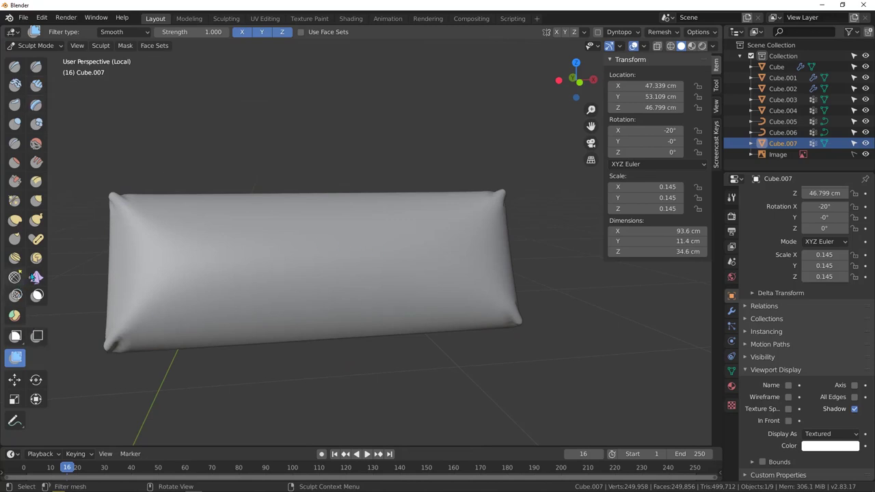
click(37, 277)
mouse_move(313, 264)
middle_down()
mouse_move(303, 250)
mouse_move(334, 244)
middle_up()
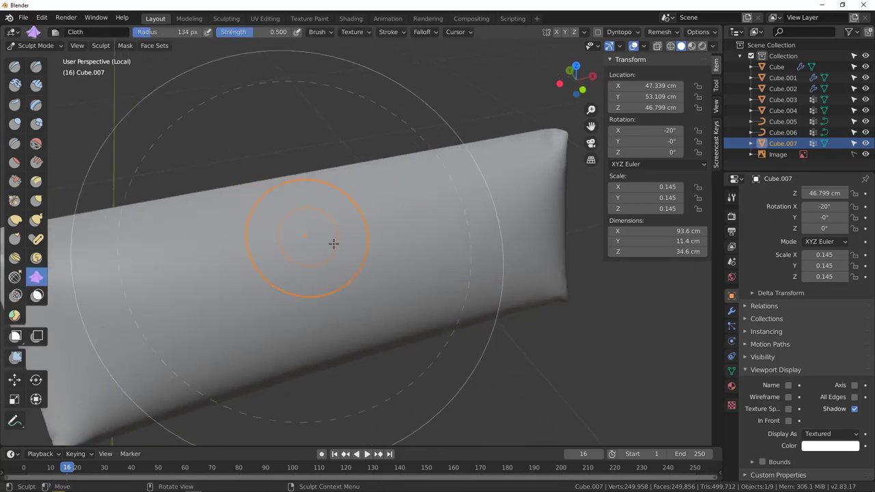
key(f)
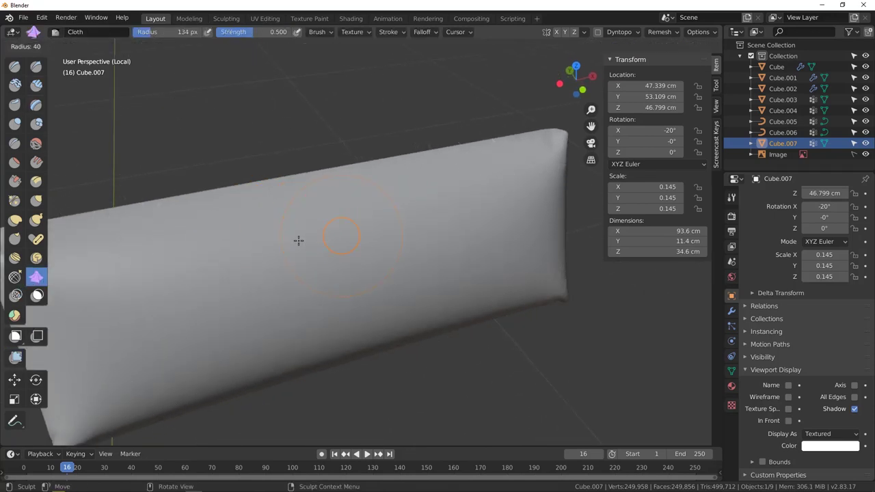
click(303, 241)
- Test short Cloth brush strokes on the cushion's inflated front and inspect the corner folds
middle_drag(302, 241, 326, 219)
drag(326, 219, 330, 220)
mouse_move(330, 220)
middle_down()
mouse_move(365, 238)
mouse_move(443, 244)
middle_up()
mouse_move(443, 243)
mouse_down()
mouse_move(438, 227)
mouse_move(440, 250)
mouse_up()
mouse_move(463, 268)
middle_down()
mouse_move(404, 251)
mouse_move(451, 259)
mouse_move(459, 273)
mouse_move(415, 264)
mouse_move(389, 250)
mouse_move(422, 267)
mouse_move(399, 246)
mouse_move(424, 286)
mouse_move(428, 260)
mouse_move(436, 271)
mouse_move(396, 283)
mouse_move(410, 266)
mouse_move(347, 250)
mouse_move(371, 260)
mouse_move(391, 185)
middle_up()
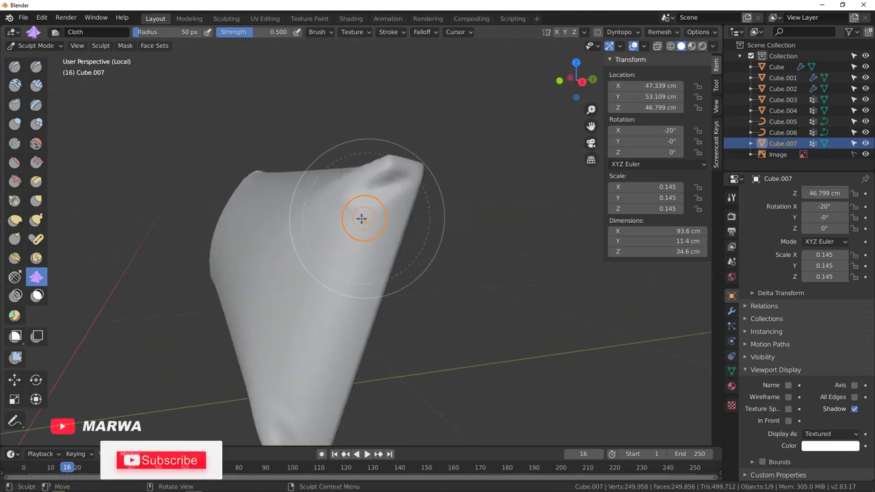
mouse_move(348, 256)
middle_down()
mouse_move(368, 214)
mouse_move(371, 240)
mouse_move(371, 221)
mouse_move(330, 223)
middle_up()
- In Edit Mode, invert the rear vertex selection to select the cushion's front and sides, and grow it by one step
key(Tab)
mouse_move(237, 192)
shift+middle_down()
mouse_move(352, 273)
mouse_move(336, 260)
shift+middle_up()
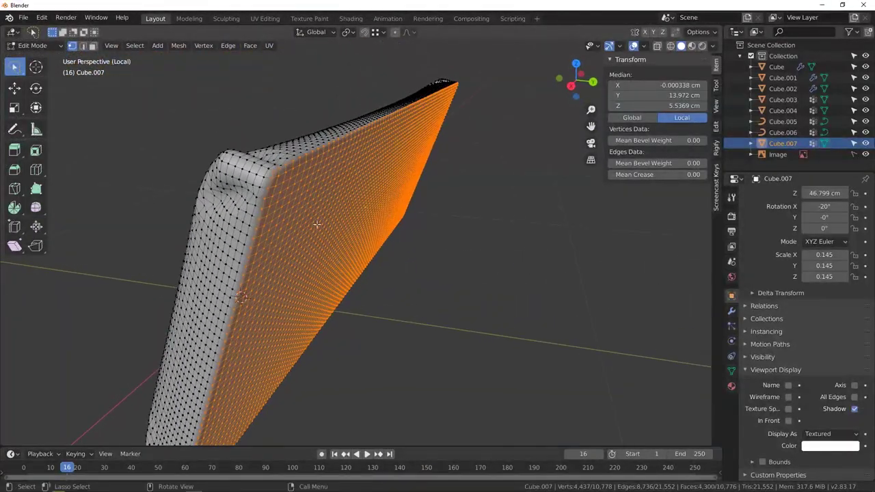
middle_drag(317, 225, 282, 171)
middle_drag(264, 211, 280, 187)
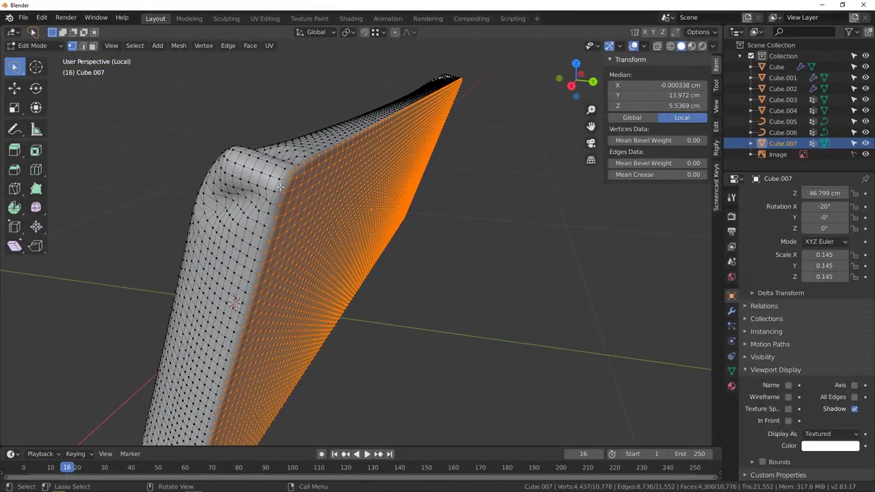
key(ctrl+i)
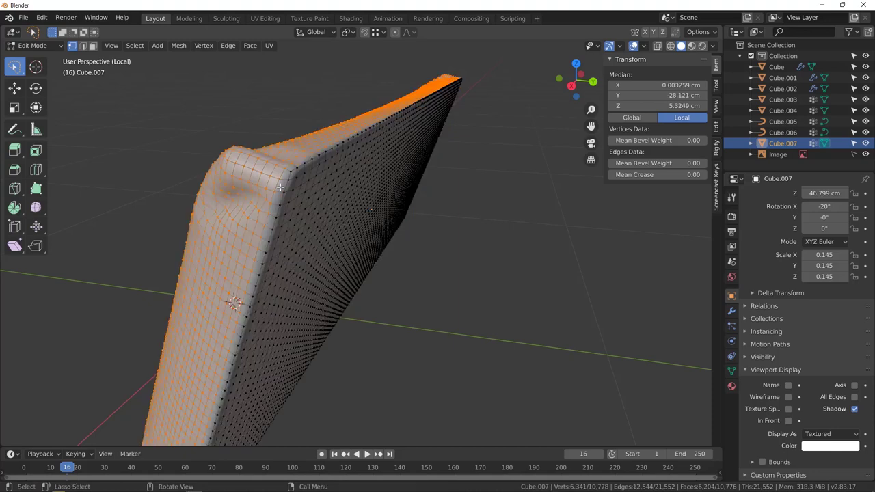
middle_drag(284, 190, 289, 192)
middle_drag(305, 199, 416, 130)
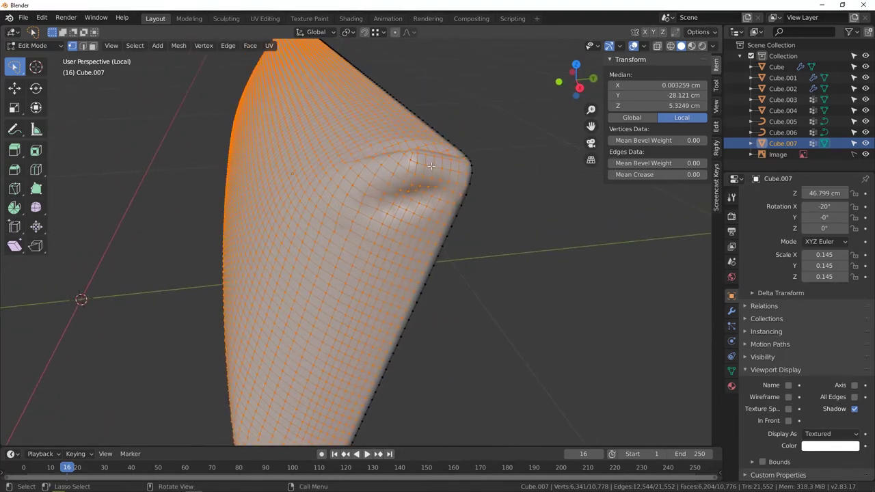
middle_drag(429, 189, 182, 162)
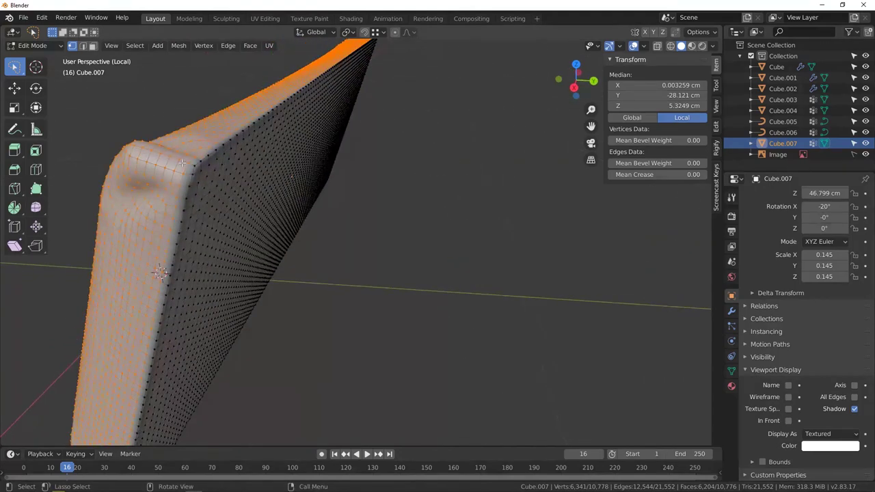
key(ctrl+KP_Add)
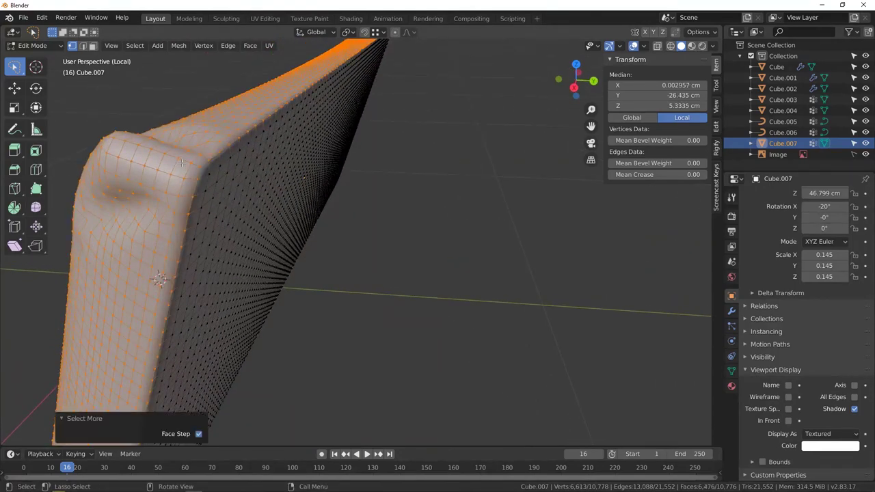
- Subdivide the selected front and side faces of the cushion with 1 cut
middle_drag(188, 234, 266, 180)
right_click(266, 179)
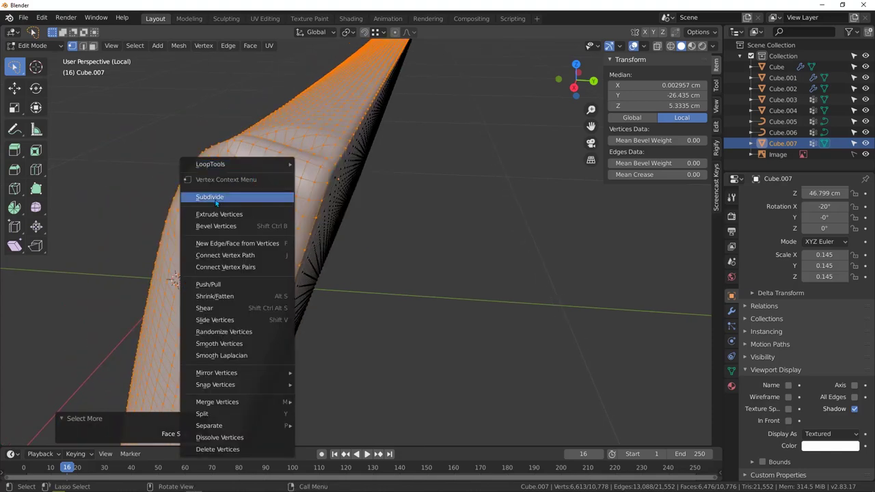
click(212, 197)
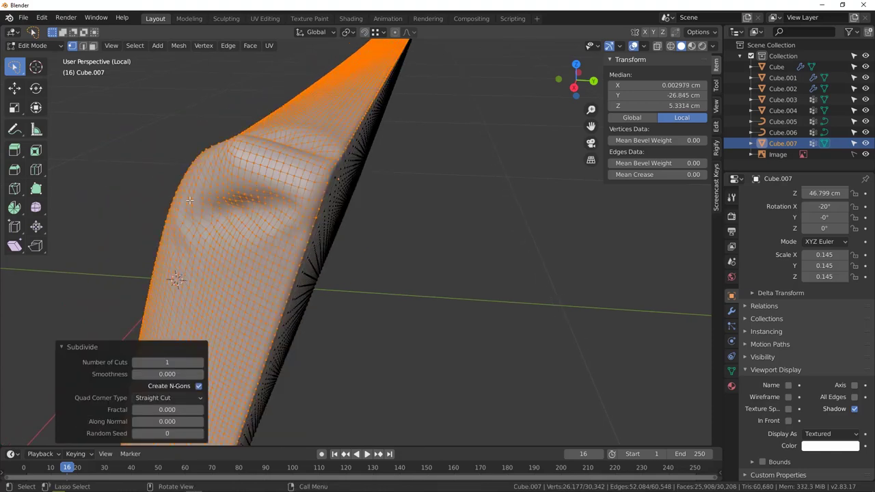
middle_drag(227, 224, 377, 188)
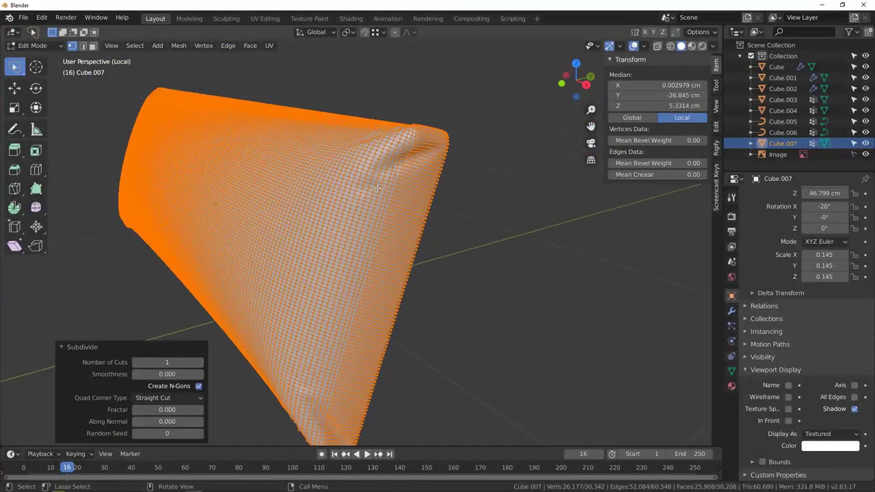
- Return the cushion to Sculpt Mode and sculpt dense fabric folds along its right end, corner to corner, with the Cloth brush
key(Tab)
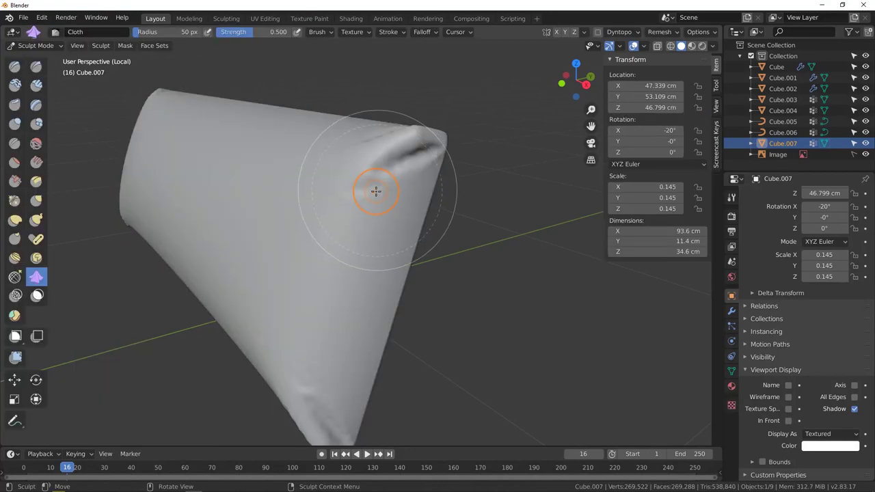
mouse_move(375, 193)
mouse_down()
mouse_move(363, 196)
mouse_move(350, 238)
mouse_up()
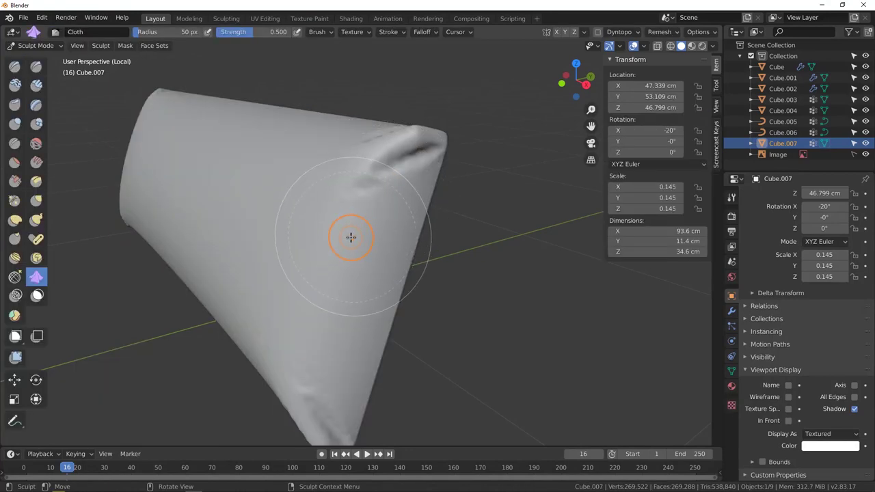
mouse_move(268, 302)
middle_down()
mouse_move(275, 255)
mouse_move(342, 182)
mouse_move(342, 162)
mouse_move(375, 231)
middle_up()
mouse_move(385, 215)
mouse_down()
mouse_move(385, 223)
mouse_move(399, 196)
mouse_move(393, 348)
mouse_up()
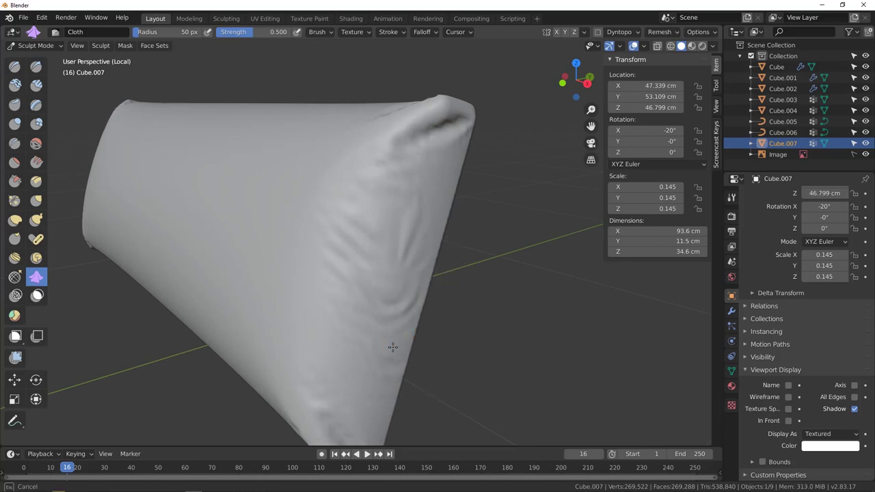
mouse_move(401, 308)
middle_down()
mouse_move(389, 212)
mouse_move(430, 205)
middle_up()
drag(441, 228, 436, 232)
mouse_move(436, 232)
middle_down()
mouse_move(429, 243)
mouse_move(464, 229)
middle_up()
mouse_move(441, 294)
shift+middle_down()
mouse_move(445, 234)
mouse_move(407, 270)
shift+middle_up()
mouse_move(390, 338)
mouse_down()
mouse_move(391, 352)
mouse_move(385, 336)
mouse_move(408, 301)
mouse_up()
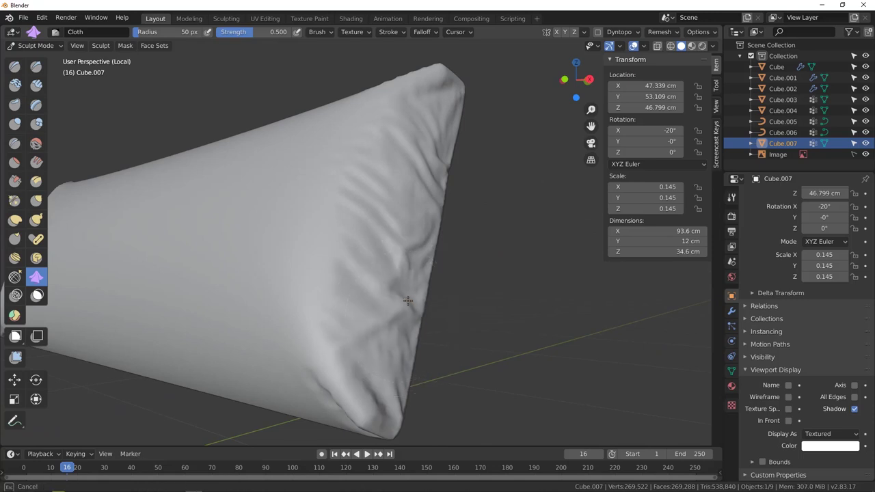
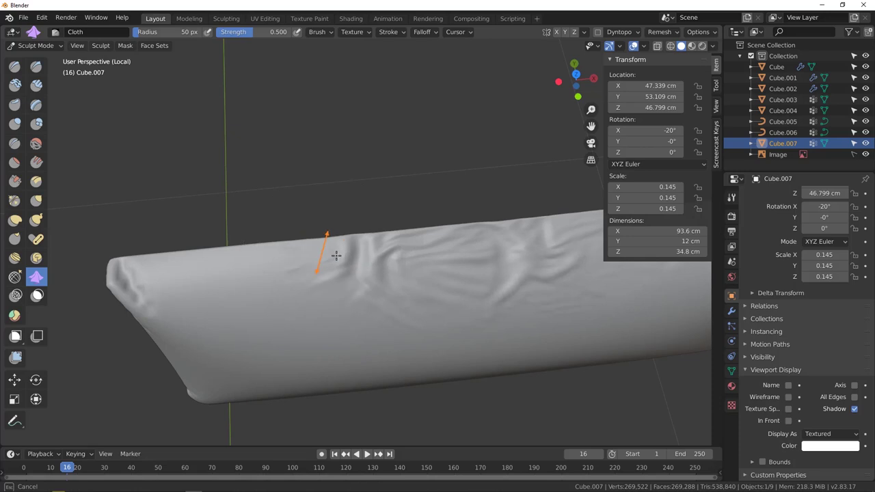
- Undo the recent Cloth brush strokes along the cushion's upper edge
middle_drag(289, 271, 394, 238)
scroll(324, 195, up, 3)
mouse_move(324, 195)
middle_down()
mouse_move(354, 198)
mouse_move(327, 211)
middle_up()
scroll(303, 209, up, 2)
key(ctrl+z)
key(ctrl+z)
key(ctrl+z)
key(ctrl+z)
key(ctrl+z)
key(ctrl+z)
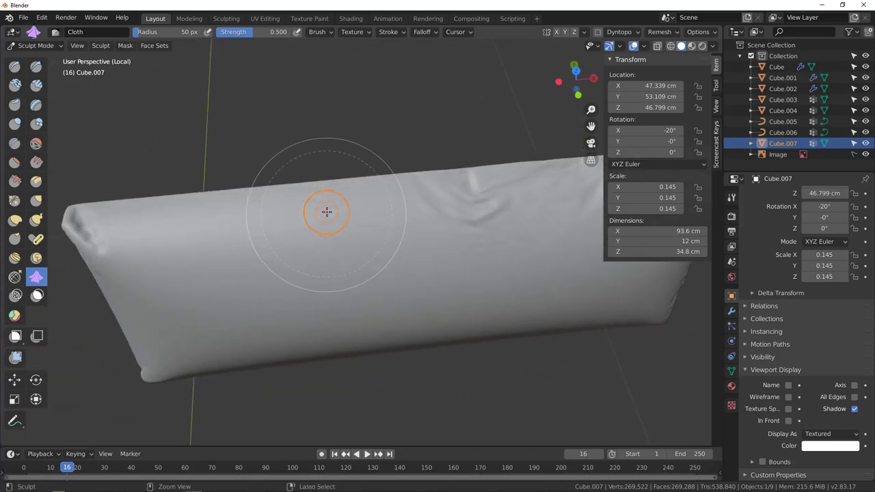
- Change the Cloth brush's Force Falloff and sculpt wrinkles along the full length of the cushion's upper edge
click(322, 32)
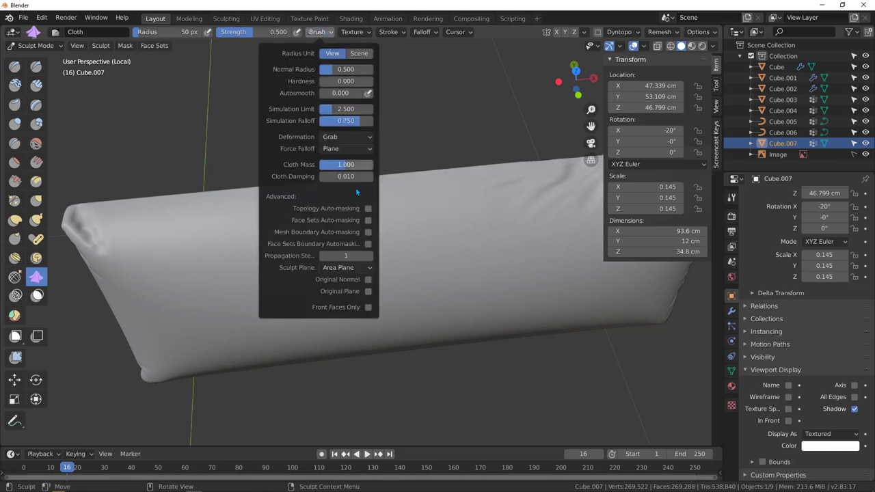
click(340, 149)
click(342, 162)
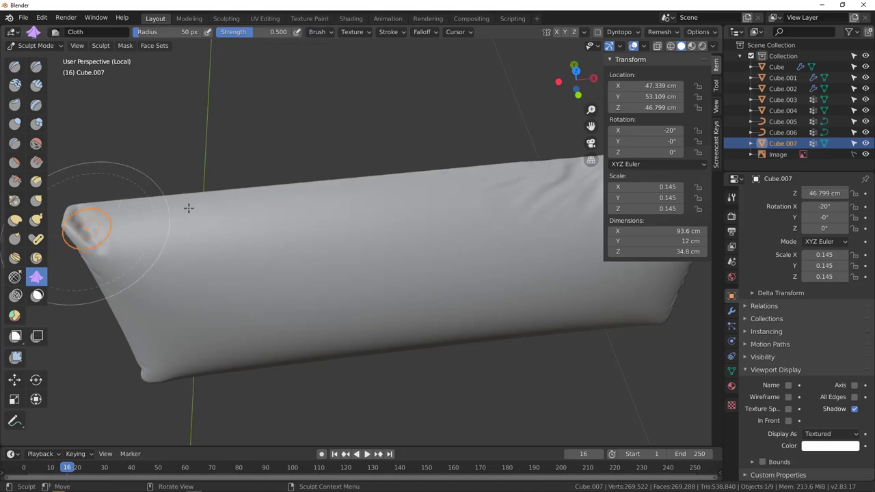
mouse_move(246, 210)
middle_down()
mouse_move(332, 211)
mouse_move(247, 206)
middle_up()
mouse_move(252, 205)
mouse_down()
mouse_move(375, 191)
mouse_move(363, 190)
mouse_up()
shift+middle_drag(366, 205, 276, 221)
mouse_move(234, 214)
mouse_down()
mouse_move(452, 180)
mouse_move(377, 198)
mouse_move(263, 203)
mouse_move(264, 240)
mouse_move(183, 231)
mouse_move(75, 253)
mouse_move(84, 249)
mouse_up()
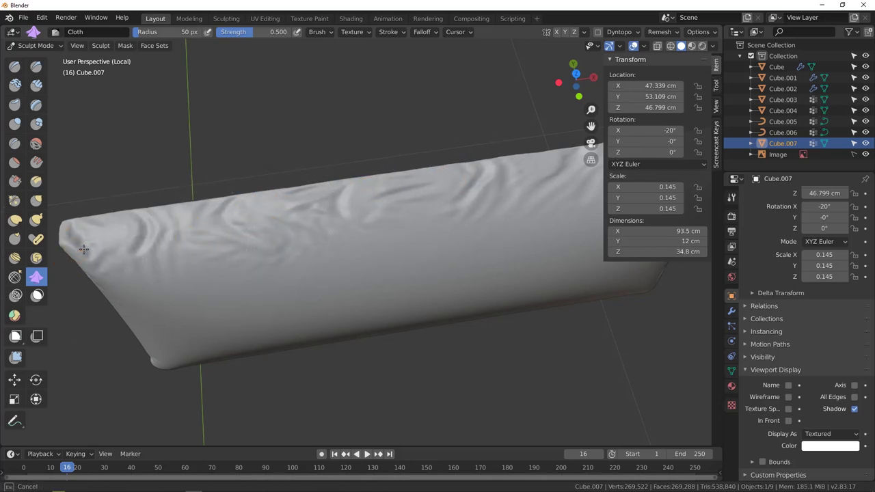
mouse_move(266, 210)
mouse_down()
mouse_move(241, 194)
mouse_move(393, 174)
mouse_move(504, 146)
mouse_move(521, 157)
mouse_up()
middle_drag(521, 157, 293, 195)
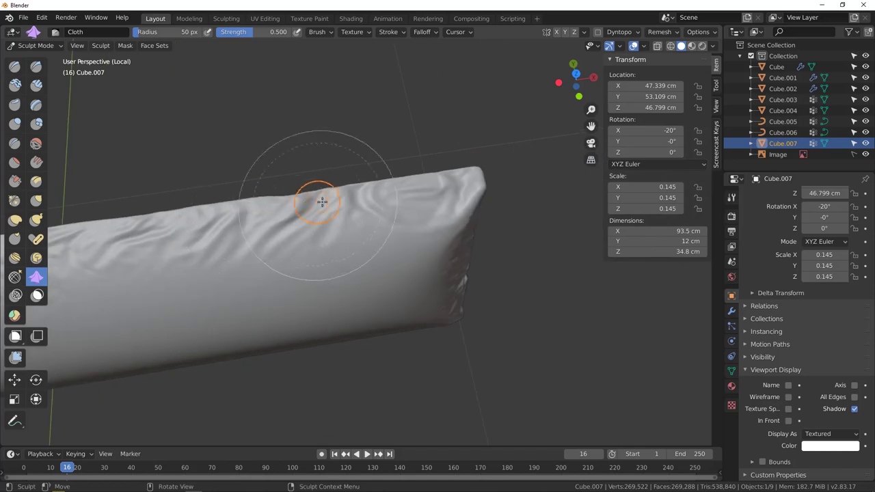
- Sculpt wrinkles along the full length of the cushion's lower edge with the Cloth brush
mouse_move(387, 229)
middle_down()
mouse_move(352, 182)
mouse_move(377, 209)
mouse_move(393, 263)
middle_up()
mouse_move(393, 263)
mouse_down()
mouse_move(338, 274)
mouse_move(376, 254)
mouse_move(400, 263)
mouse_up()
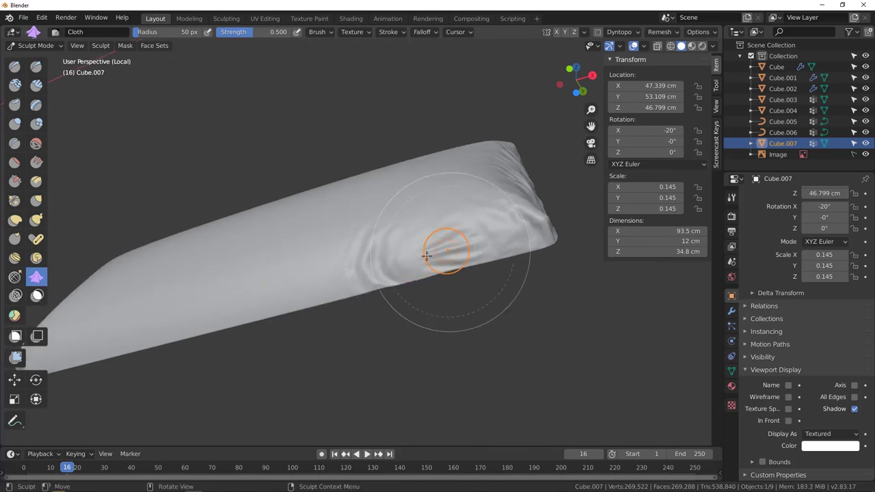
drag(421, 255, 473, 219)
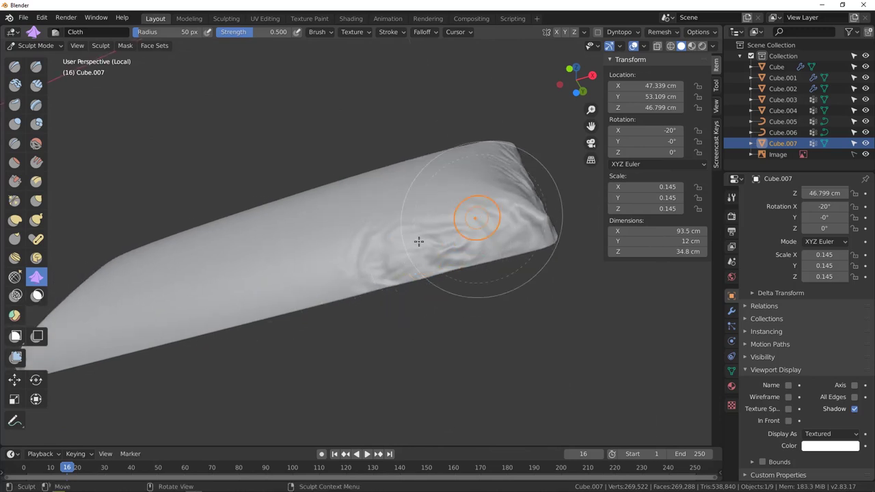
shift+middle_drag(466, 222, 535, 202)
drag(437, 247, 396, 261)
drag(312, 285, 289, 291)
mouse_move(289, 291)
middle_down()
mouse_move(328, 280)
mouse_move(288, 263)
middle_up()
mouse_move(165, 245)
mouse_down()
mouse_move(253, 243)
mouse_move(353, 254)
mouse_up()
middle_drag(353, 255, 360, 283)
drag(402, 255, 416, 257)
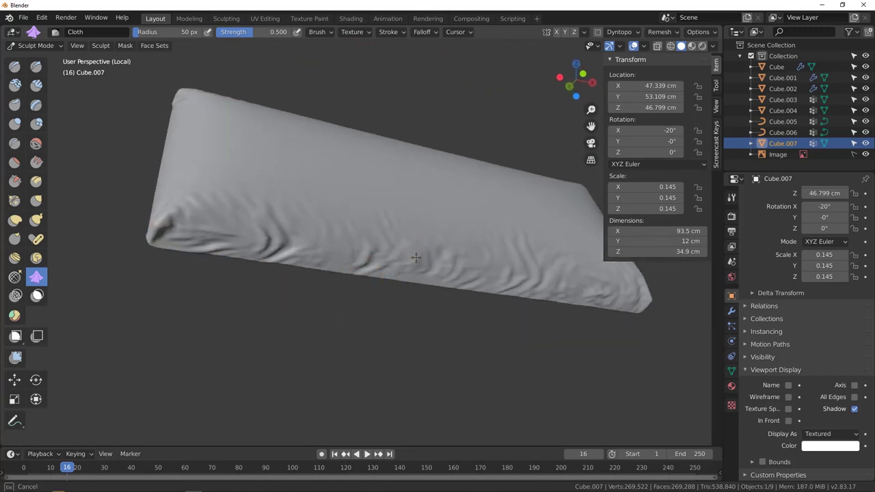
- Sculpt Cloth brush wrinkles down the cushion's left end between its upper and lower corners
mouse_move(415, 257)
middle_down()
mouse_move(358, 280)
mouse_move(254, 244)
mouse_move(248, 172)
middle_up()
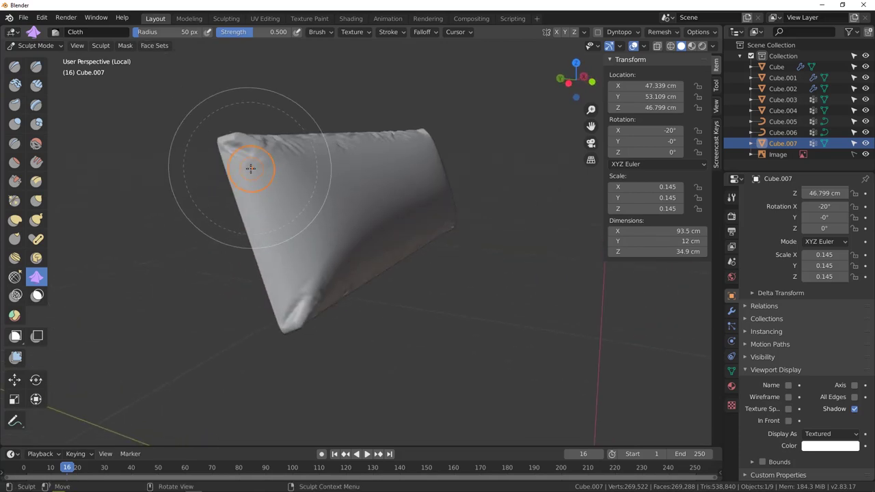
drag(254, 191, 286, 292)
drag(266, 194, 261, 181)
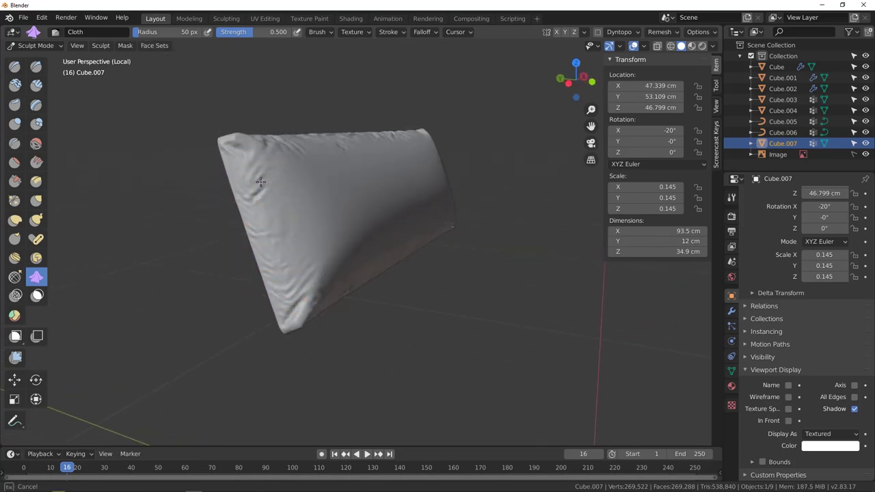
- Add further Cloth brush wrinkles to the cushion's right end and around its upper-left corner
mouse_move(273, 283)
middle_down()
mouse_move(283, 225)
mouse_move(349, 234)
mouse_move(219, 209)
mouse_move(383, 223)
mouse_move(337, 219)
middle_up()
drag(337, 219, 346, 217)
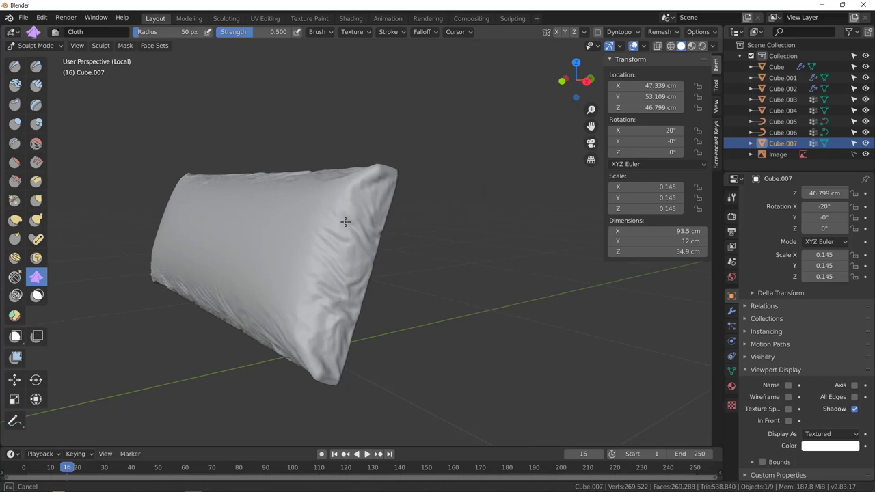
mouse_move(339, 213)
middle_down()
mouse_move(294, 164)
mouse_move(250, 197)
mouse_move(329, 175)
middle_up()
drag(230, 186, 208, 226)
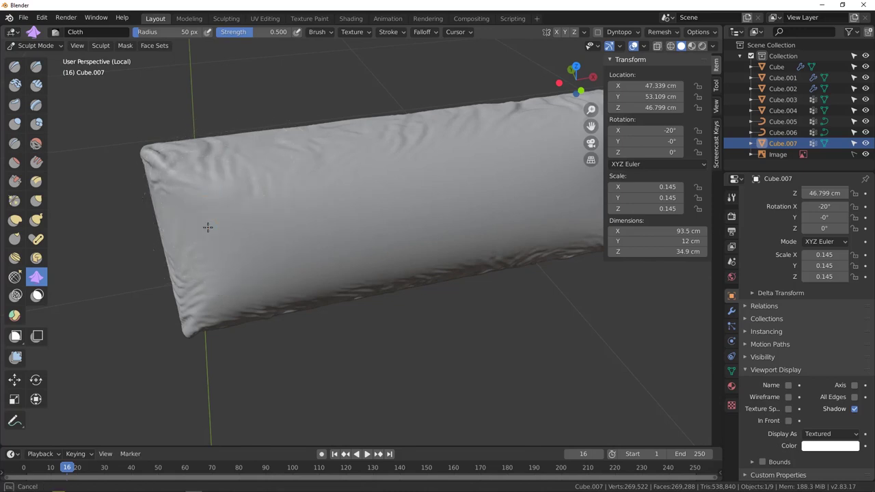
middle_drag(211, 225, 251, 236)
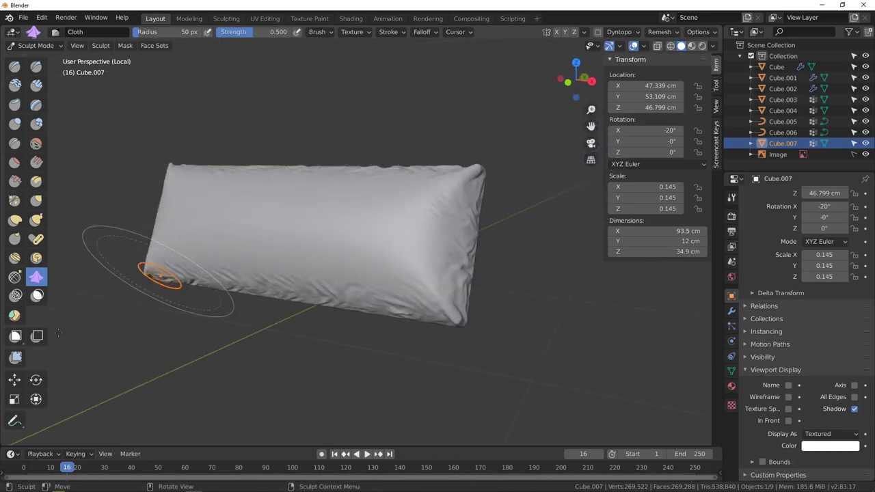
- Soften the whole cushion with the Mesh Filter using the Smooth type at strength 1.000
click(15, 359)
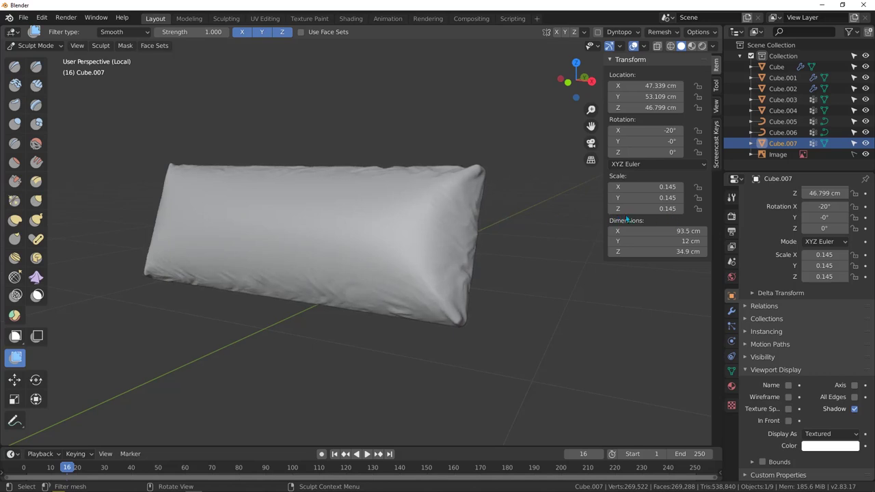
middle_drag(520, 236, 67, 196)
- Reshape the cushion's corners with the Grab brush at a radius of 98 px and strength 0.400
click(36, 200)
mouse_move(274, 215)
middle_down()
mouse_move(294, 219)
mouse_move(205, 225)
mouse_move(212, 198)
mouse_move(223, 188)
mouse_move(234, 199)
middle_up()
key(f)
click(249, 196)
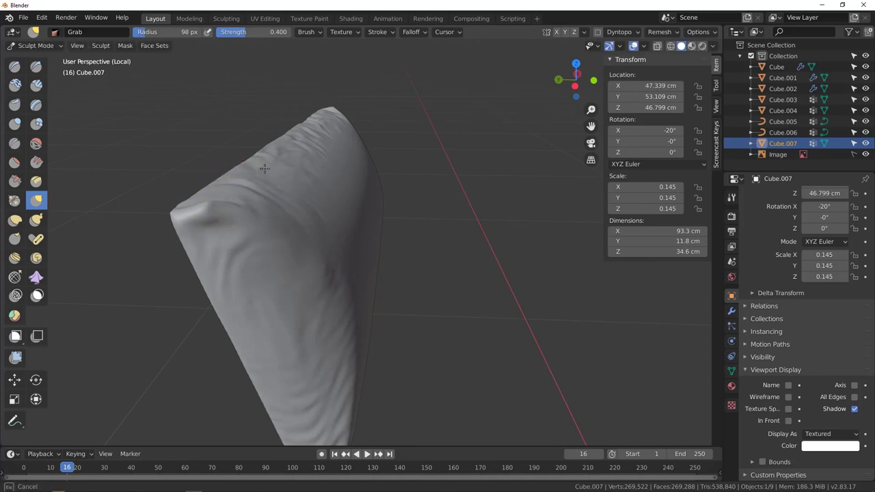
scroll(277, 149, up, 3)
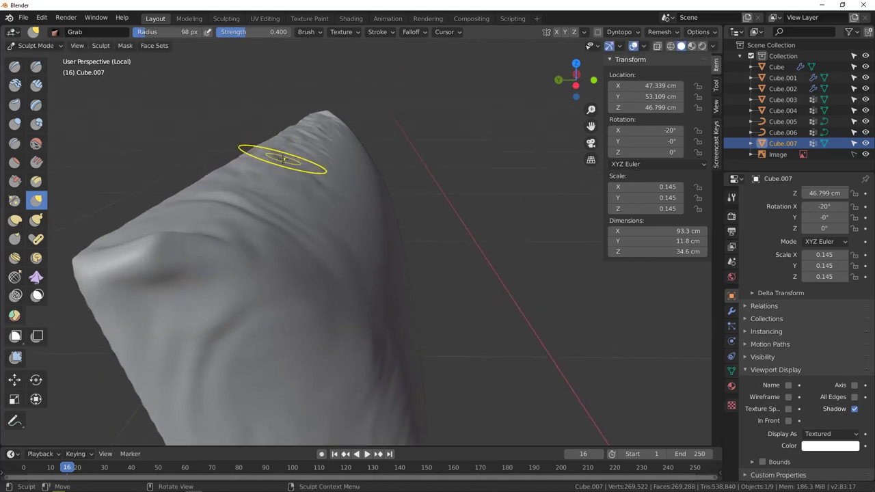
mouse_move(305, 146)
middle_down()
mouse_move(224, 244)
mouse_move(292, 271)
middle_up()
drag(292, 272, 294, 271)
mouse_move(293, 271)
middle_down()
mouse_move(383, 239)
mouse_move(403, 212)
mouse_move(291, 218)
middle_up()
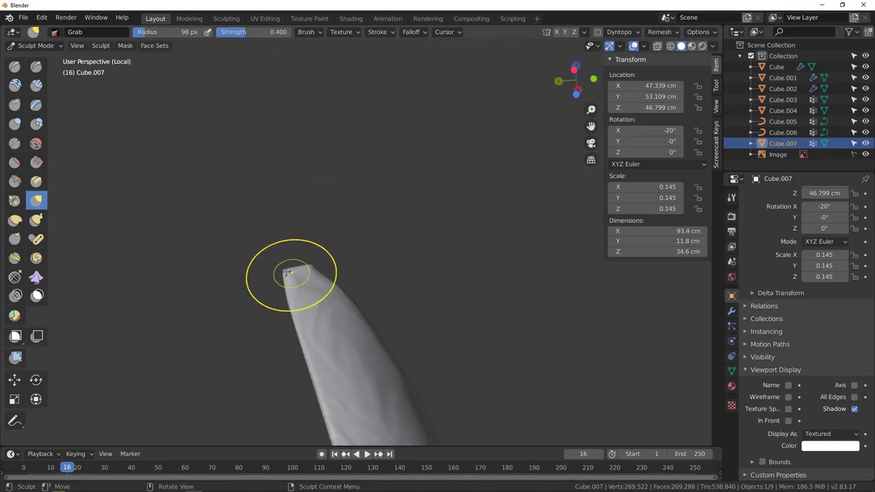
mouse_move(292, 280)
middle_down()
mouse_move(283, 303)
mouse_move(303, 267)
mouse_move(306, 387)
mouse_move(307, 274)
mouse_move(329, 280)
mouse_move(351, 309)
mouse_move(345, 260)
mouse_move(365, 192)
mouse_move(362, 205)
mouse_move(80, 284)
middle_up()
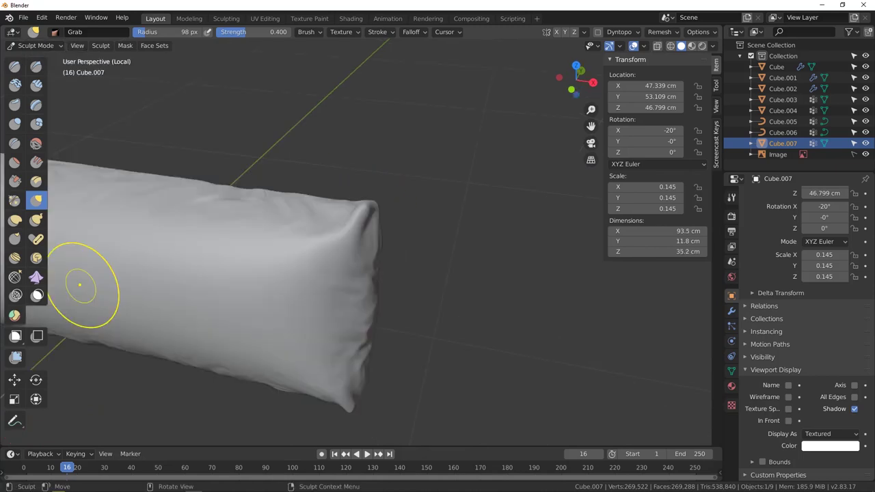
- Leave local view to show the cushion together with the whole sofa and the reference image
scroll(316, 267, down, 3)
middle_drag(308, 267, 263, 258)
middle_drag(379, 265, 381, 286)
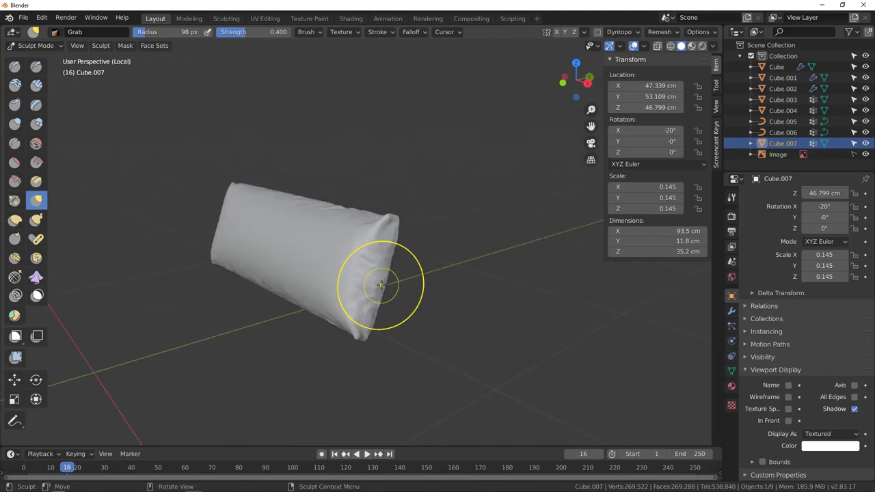
key(KP_Divide)
scroll(382, 285, down, 8)
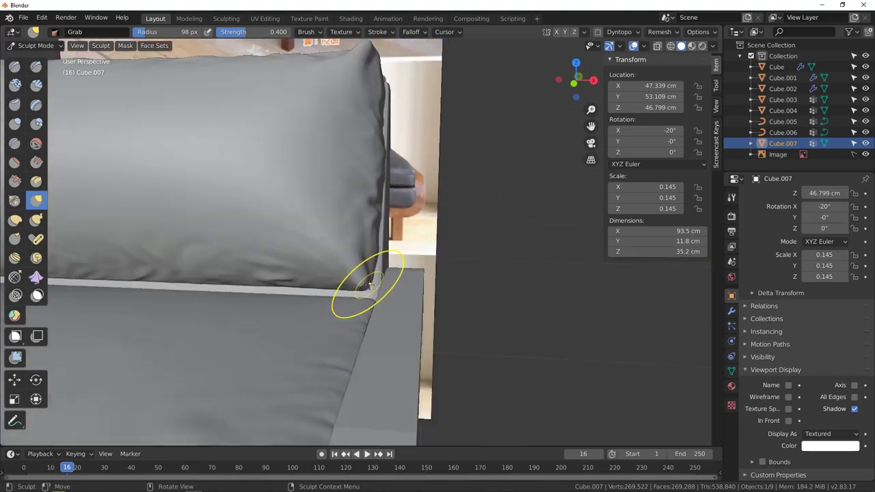
scroll(363, 282, down, 6)
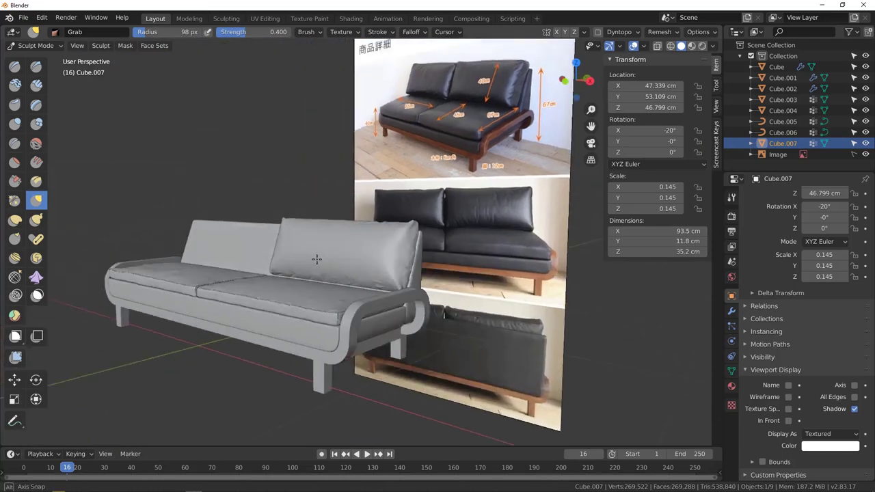
- Examine the back cushion's shape, corners and fit on the sofa against the reference photos
middle_drag(301, 246, 272, 255)
scroll(418, 256, up, 5)
middle_drag(418, 256, 508, 262)
middle_drag(283, 307, 327, 301)
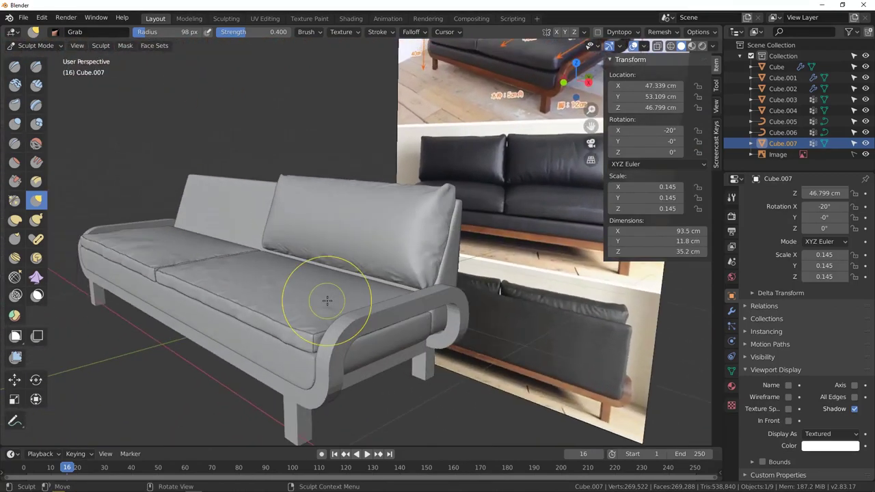
scroll(403, 232, up, 2)
mouse_move(403, 232)
middle_down()
mouse_move(483, 263)
mouse_move(459, 289)
mouse_move(422, 282)
mouse_move(477, 271)
middle_up()
scroll(415, 242, down, 3)
scroll(432, 251, up, 2)
scroll(463, 277, up, 3)
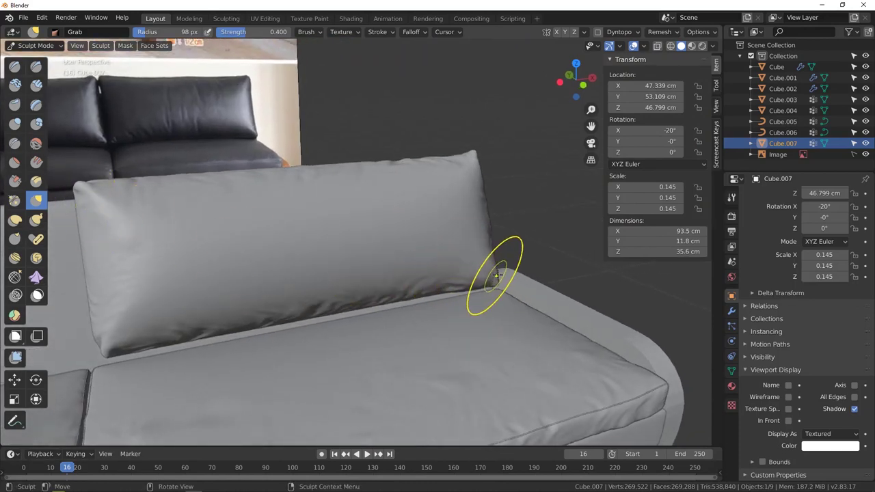
scroll(445, 266, down, 3)
middle_drag(445, 266, 385, 260)
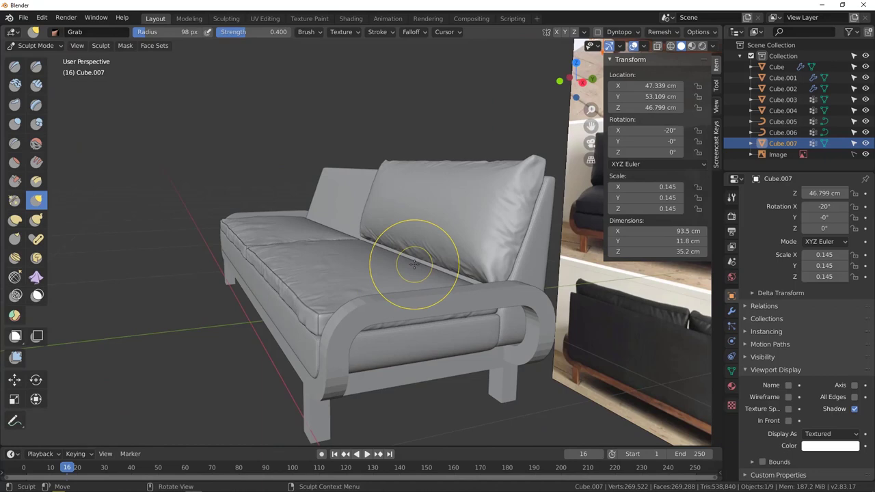
- In Object Mode, move the cushion in side view down along the backrest, about -0.52 cm in Y and -2.19 cm in Z
key(KP_3)
scroll(476, 254, up, 3)
shift+middle_drag(471, 280, 295, 273)
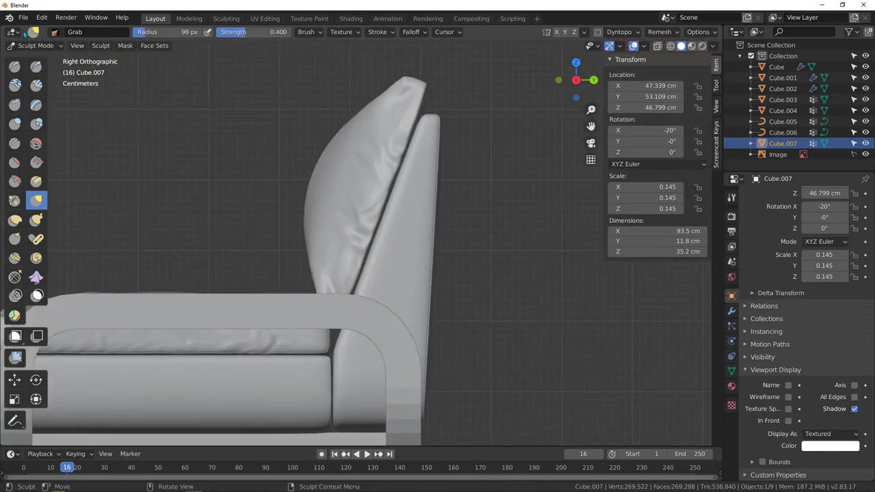
click(29, 48)
click(30, 60)
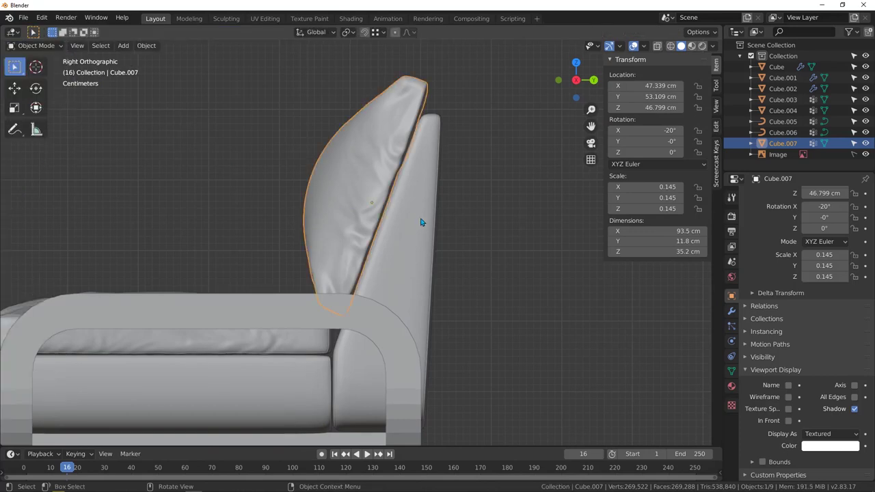
key(g)
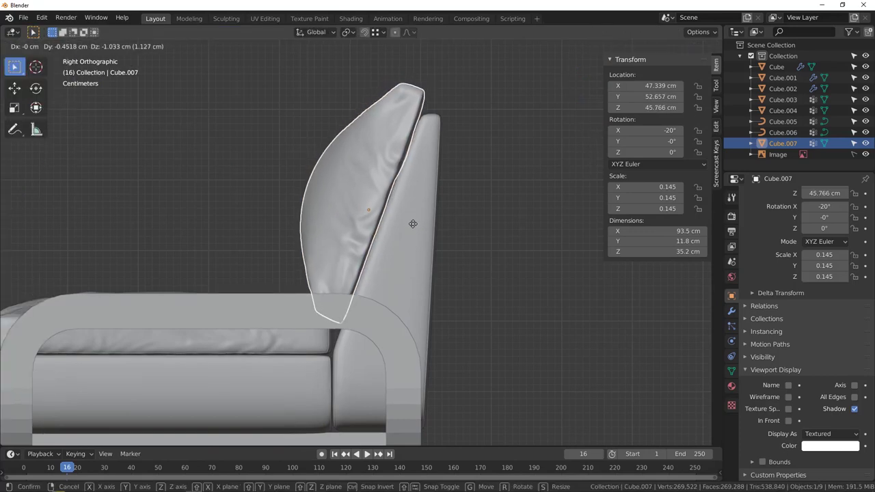
click(411, 231)
- Duplicate the back cushion and move the copy about -93.5 cm along X to cover the backrest's other half
middle_drag(411, 231, 434, 253)
scroll(352, 284, down, 3)
scroll(271, 285, down, 1)
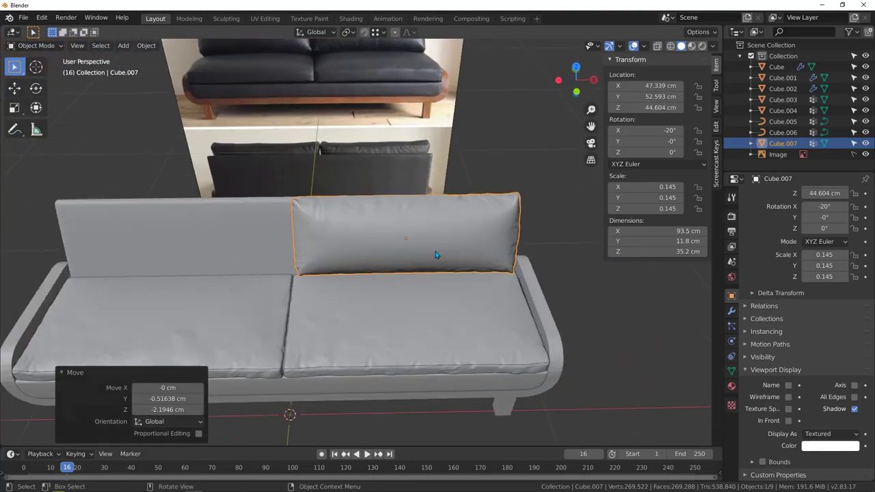
key(shift+d)
key(x)
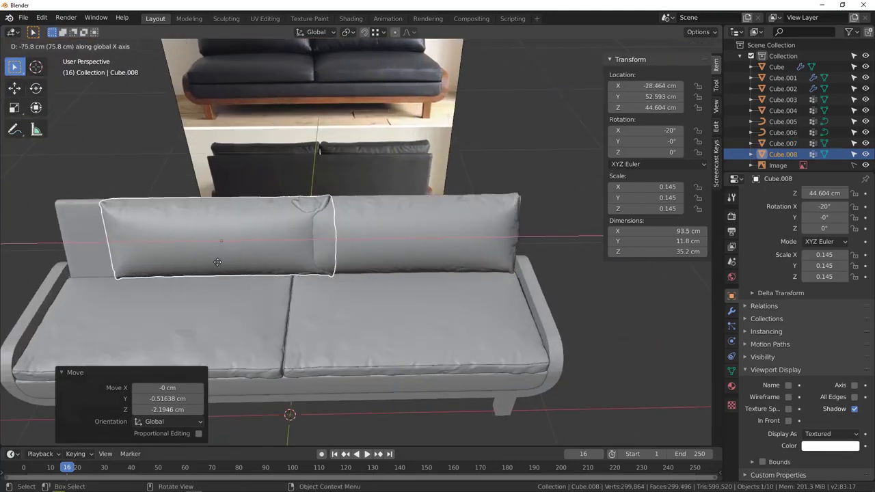
click(208, 265)
middle_drag(208, 265, 228, 246)
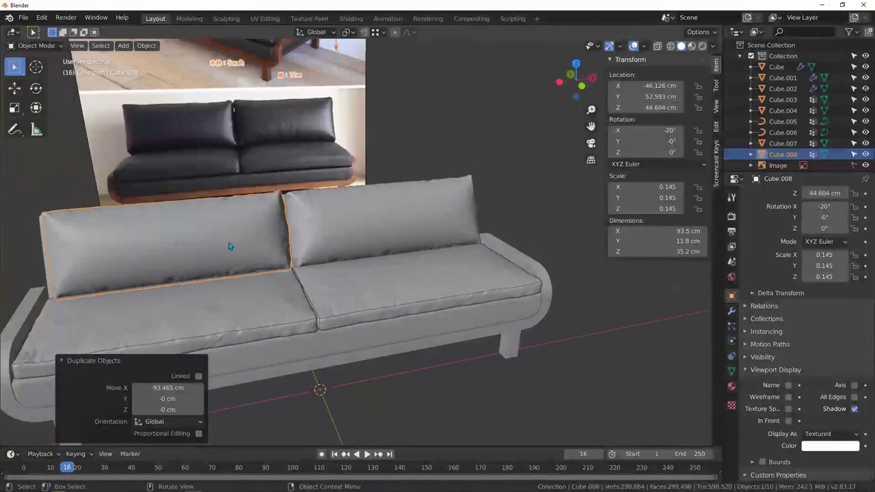
- Move the duplicated back cushion about -0.87 cm further along X
key(g)
key(x)
click(227, 243)
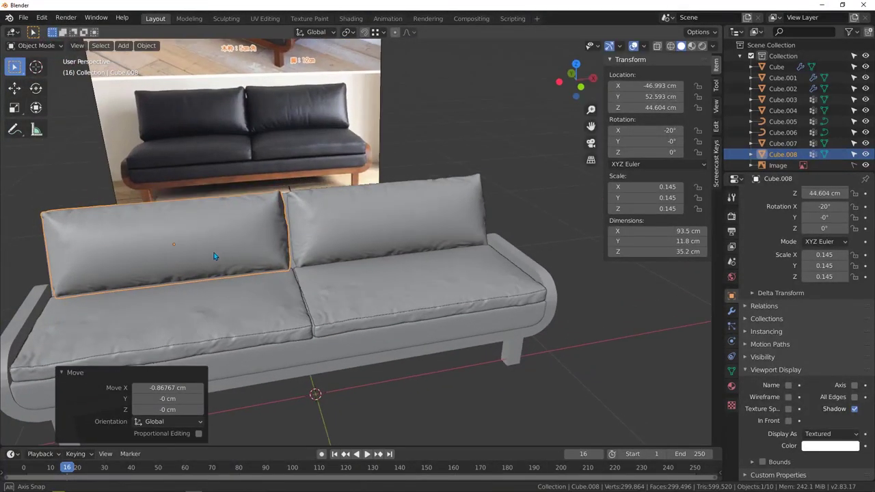
- In Sculpt Mode, brush wrinkles into the duplicated cushion's upper outer corner with the Cloth brush at 60 px radius
scroll(215, 253, up, 5)
middle_drag(359, 215, 229, 185)
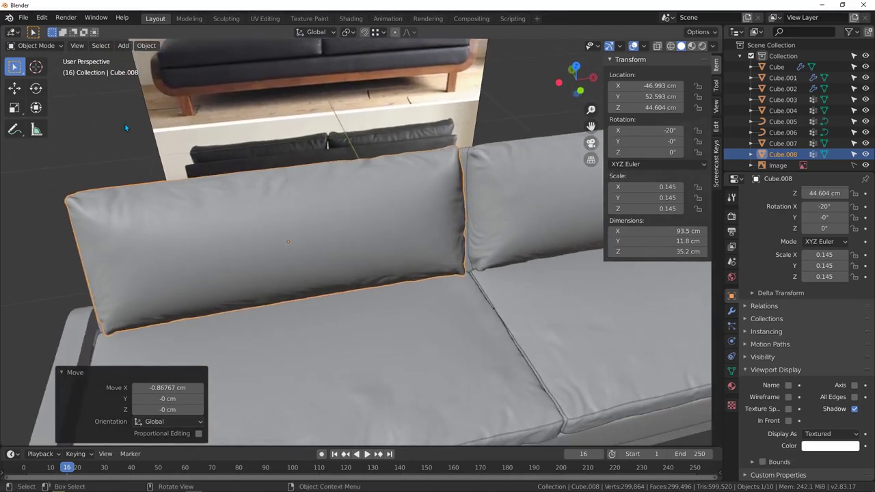
click(48, 46)
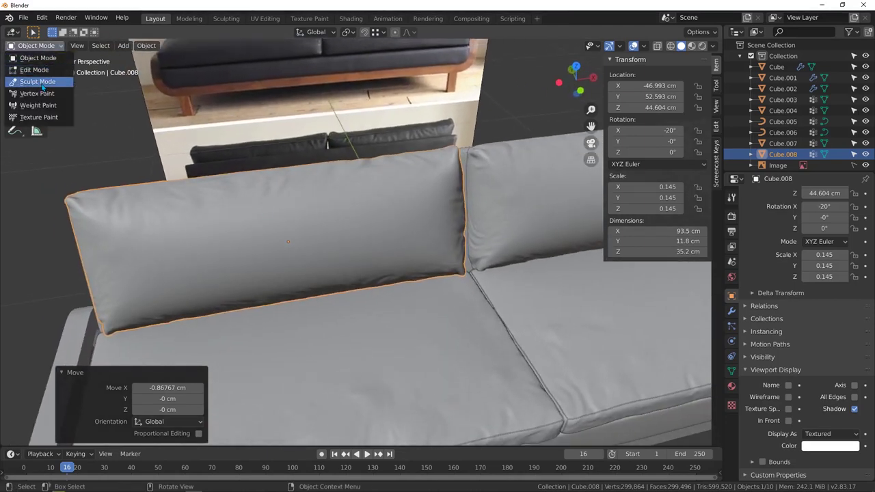
click(47, 83)
scroll(168, 205, up, 1)
shift+middle_drag(169, 206, 323, 219)
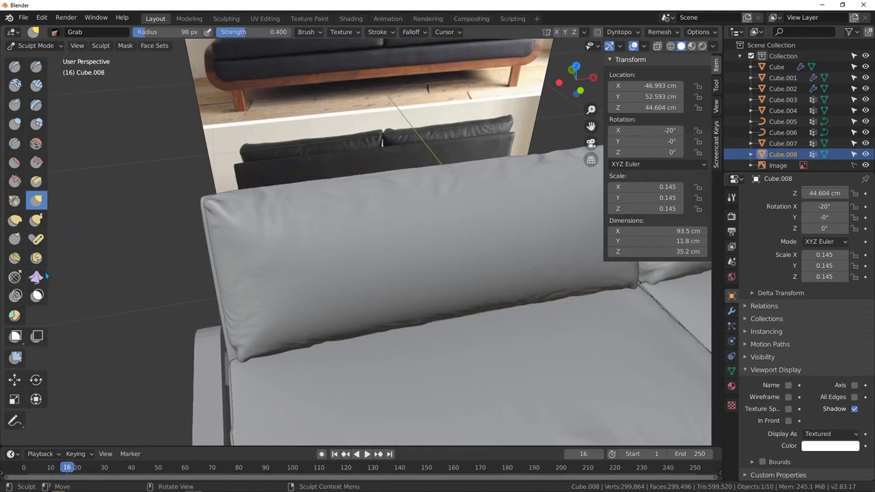
click(38, 278)
scroll(266, 230, up, 3)
mouse_move(266, 230)
middle_down()
mouse_move(331, 267)
mouse_move(326, 203)
middle_up()
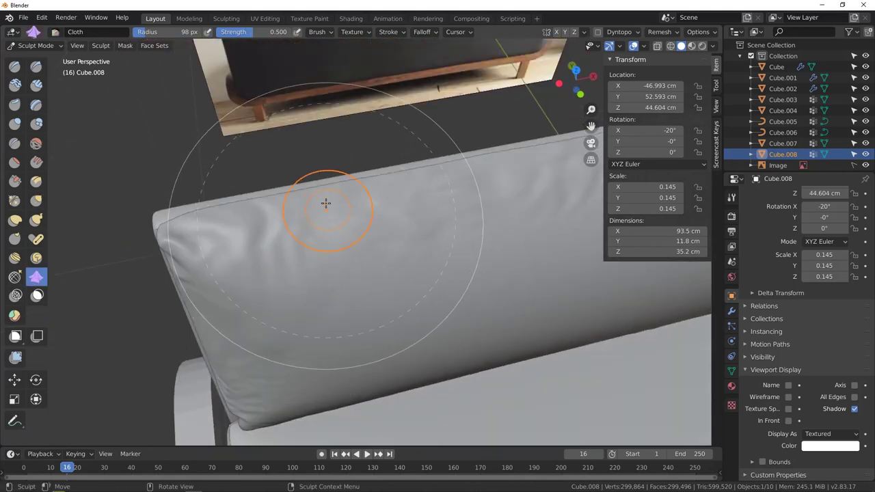
key(f)
click(277, 231)
drag(308, 229, 398, 208)
drag(389, 211, 350, 221)
- Brush cloth folds down the duplicated cushion's outer side toward its lower corner
scroll(328, 225, down, 2)
middle_drag(353, 212, 410, 174)
scroll(294, 273, up, 1)
drag(288, 328, 294, 355)
shift+middle_drag(295, 359, 298, 306)
drag(298, 308, 321, 383)
- Sculpt cloth wrinkles along the duplicated cushion's inner edge, beside the neighbouring cushion
mouse_move(321, 383)
middle_down()
mouse_move(312, 351)
mouse_move(336, 322)
mouse_move(283, 276)
mouse_move(352, 243)
mouse_move(517, 271)
middle_up()
mouse_move(463, 225)
middle_down()
mouse_move(404, 287)
mouse_move(367, 287)
middle_up()
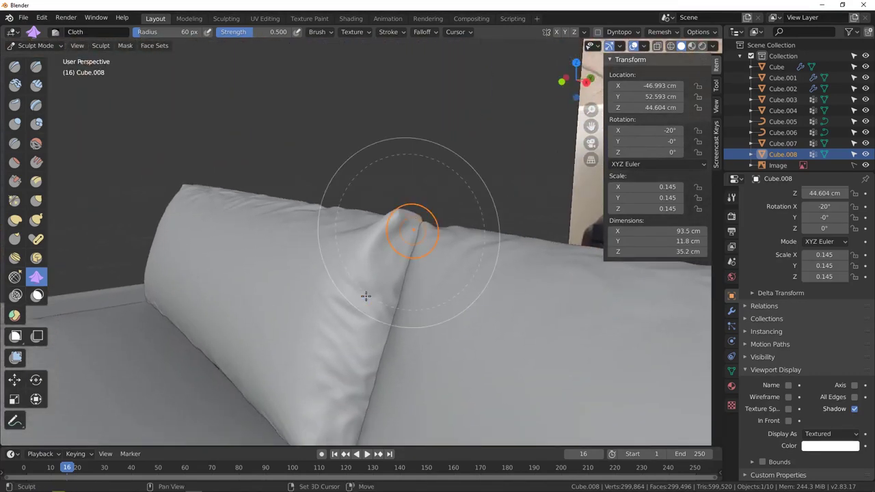
middle_drag(352, 345, 353, 326)
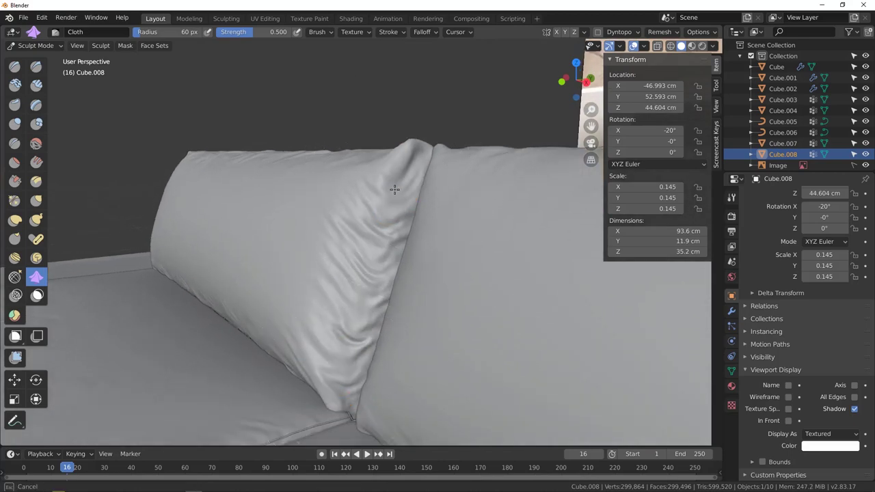
- Sculpt cloth wrinkles along the duplicated cushion's bottom edge, just above the seat
middle_drag(393, 191, 396, 268)
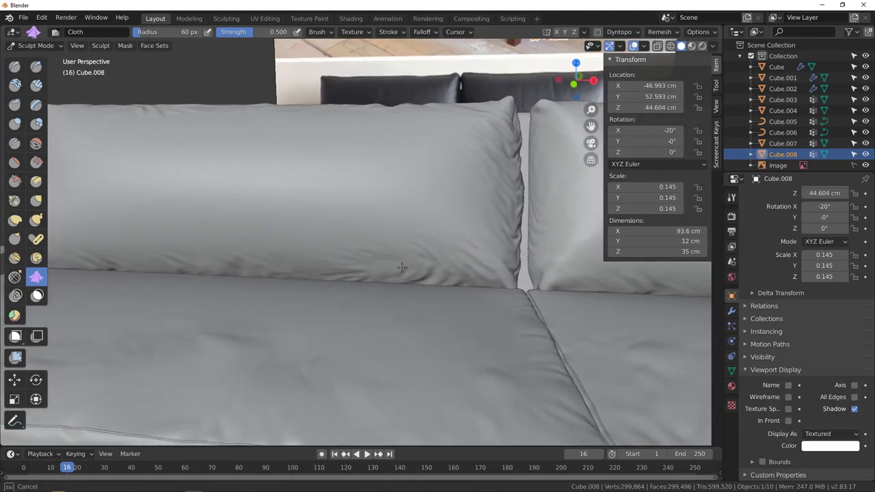
mouse_move(379, 253)
mouse_down()
mouse_move(420, 250)
mouse_move(409, 251)
mouse_up()
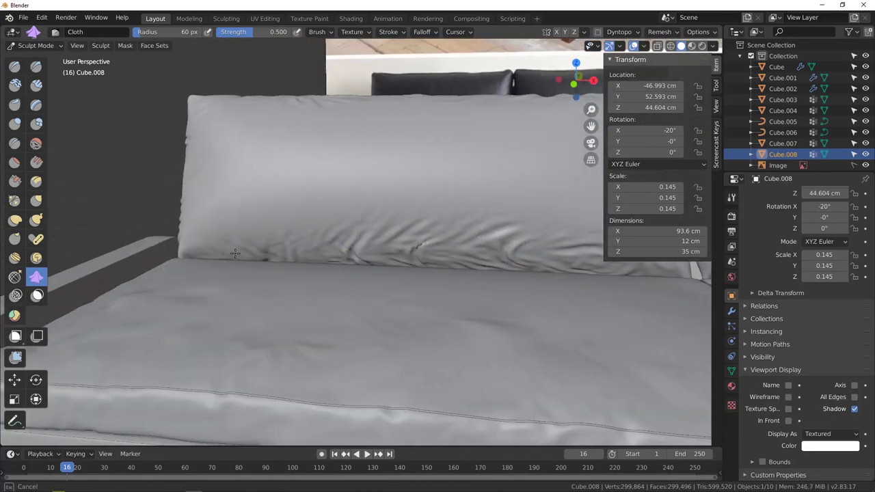
mouse_move(286, 241)
middle_down()
mouse_move(297, 182)
mouse_move(294, 211)
middle_up()
- Brush cloth wrinkles along the upper edge of the duplicated cushion, across its whole width
drag(309, 118, 343, 117)
shift+middle_drag(406, 116, 224, 154)
drag(223, 153, 314, 142)
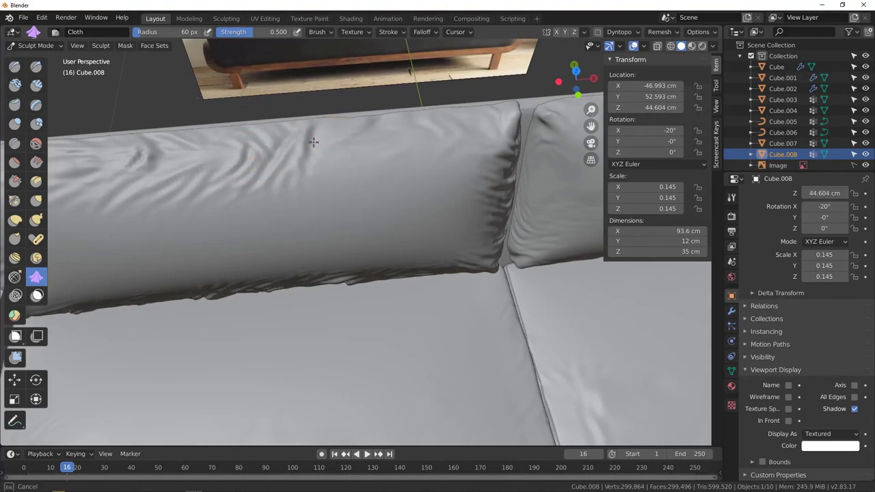
drag(380, 141, 398, 139)
scroll(384, 160, down, 4)
mouse_move(383, 162)
middle_down()
mouse_move(336, 130)
mouse_move(368, 111)
mouse_move(474, 170)
mouse_move(308, 203)
middle_up()
scroll(307, 203, up, 3)
scroll(308, 203, up, 3)
mouse_move(322, 231)
mouse_down()
mouse_move(339, 231)
mouse_move(324, 232)
mouse_up()
drag(255, 232, 274, 235)
mouse_move(424, 235)
mouse_down()
mouse_move(430, 224)
mouse_move(287, 198)
mouse_move(350, 195)
mouse_up()
- Soften the duplicated cushion's wrinkles with the Mesh Filter, using the Smooth type at strength 1.000
scroll(358, 193, down, 2)
mouse_move(357, 193)
middle_down()
mouse_move(322, 205)
mouse_move(386, 204)
middle_up()
scroll(390, 204, down, 3)
middle_drag(452, 194, 294, 196)
scroll(294, 195, up, 4)
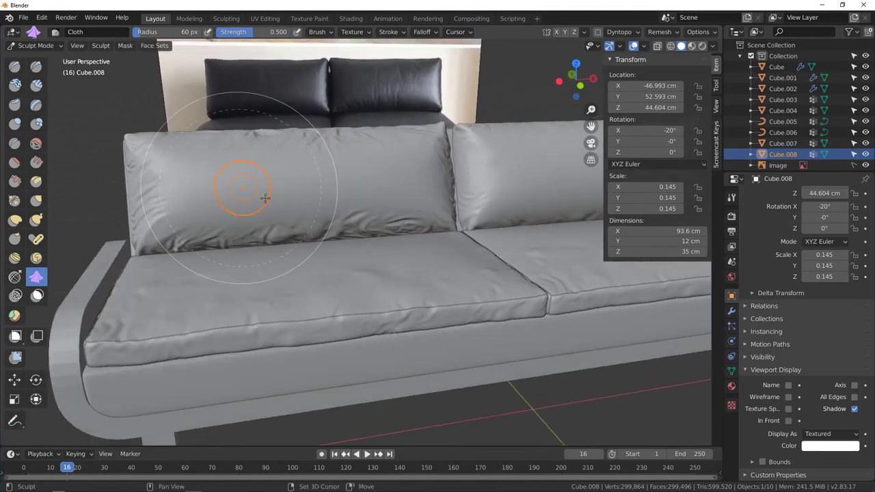
middle_drag(242, 188, 27, 320)
click(16, 356)
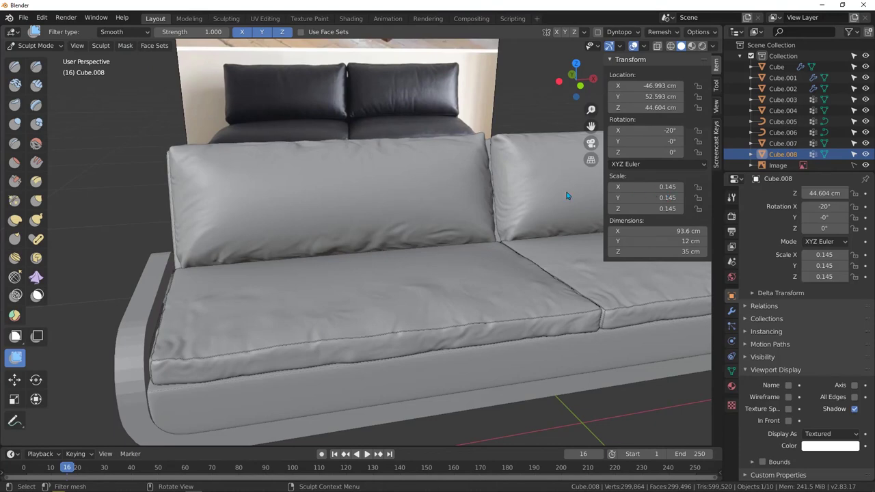
middle_drag(322, 161, 264, 218)
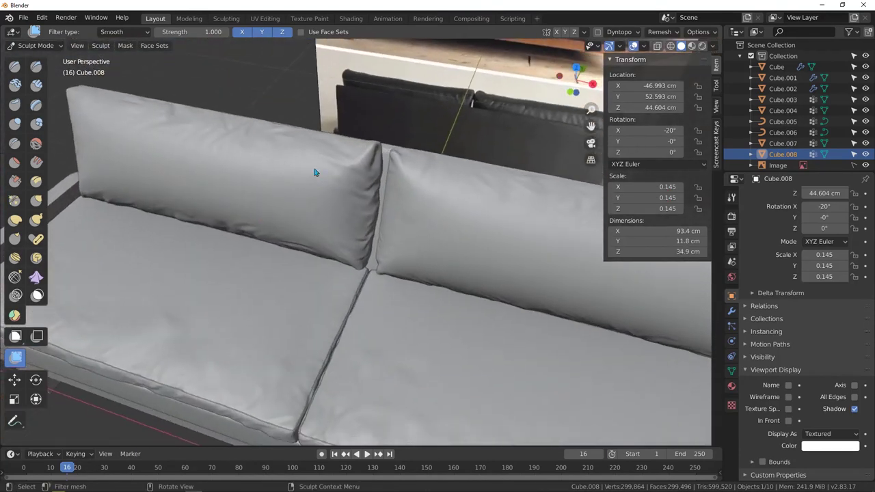
- Reshape the duplicated cushion's inner corners and edge toward the neighbouring cushion with the Snake Hook brush at 120 px radius
scroll(348, 175, up, 2)
click(36, 219)
middle_drag(390, 185, 399, 164)
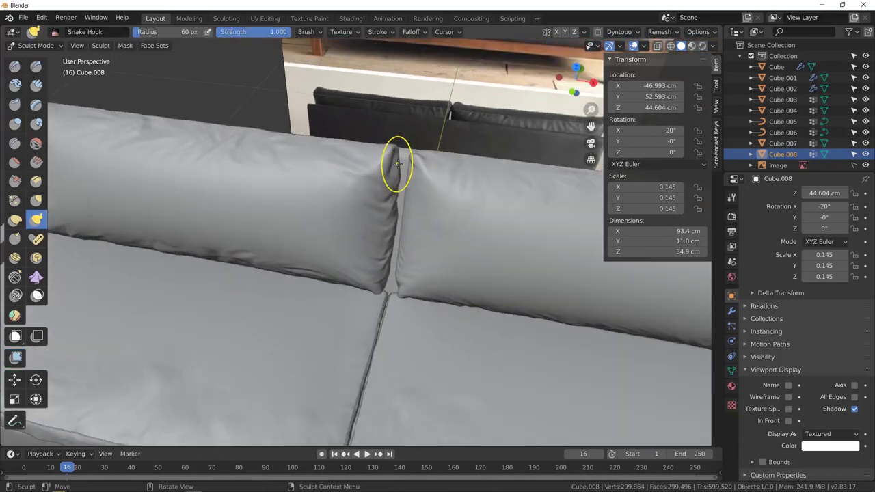
key(f)
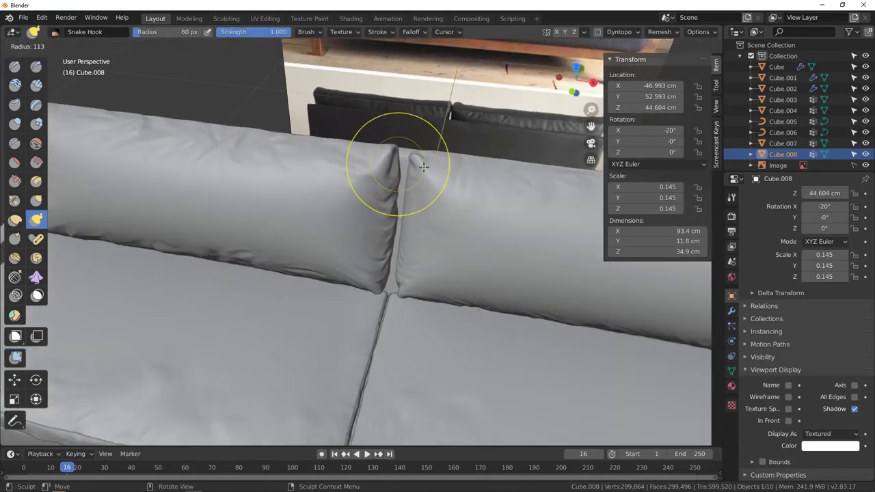
click(423, 167)
drag(397, 155, 398, 199)
middle_drag(391, 200, 388, 187)
drag(380, 294, 390, 302)
drag(387, 302, 390, 309)
drag(395, 246, 391, 250)
- Adjust the duplicated cushion's inner edge and upper corner from behind and from the front, using Snake Hook
mouse_move(391, 250)
middle_down()
mouse_move(428, 168)
mouse_move(394, 169)
middle_up()
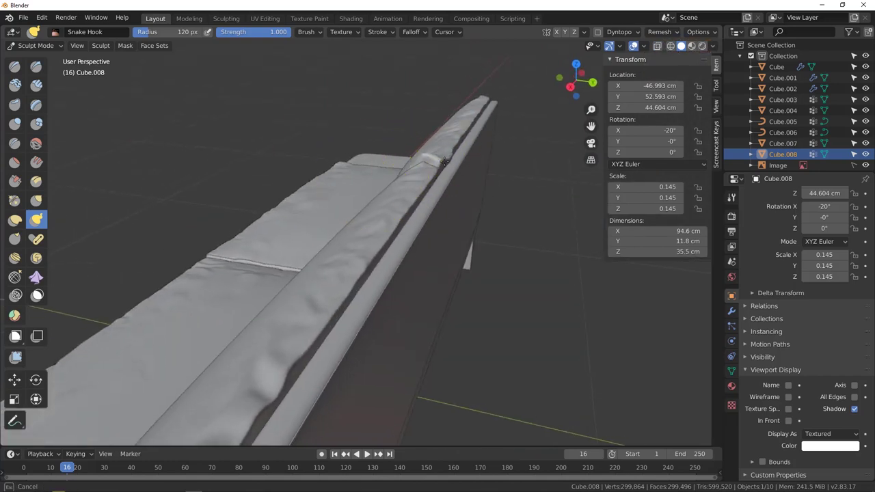
middle_drag(443, 160, 565, 145)
middle_drag(467, 123, 424, 203)
middle_drag(424, 203, 420, 226)
scroll(376, 168, up, 2)
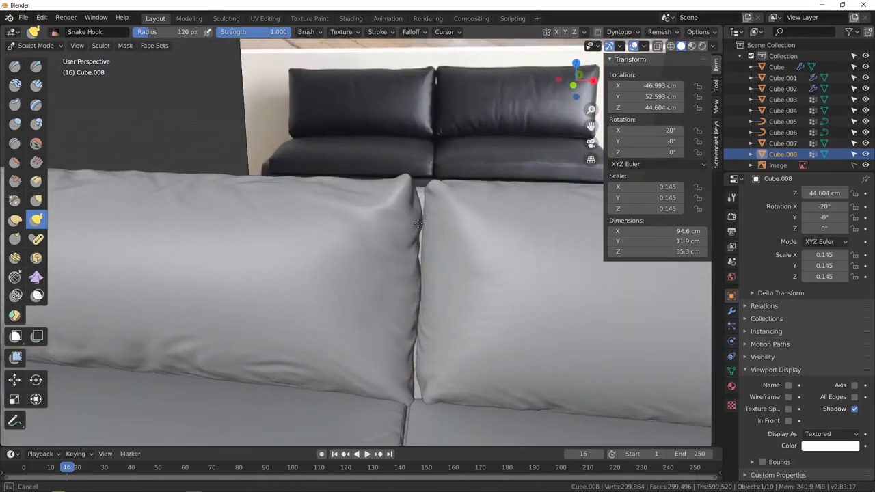
scroll(407, 234, down, 2)
- Pull the duplicated cushion's outer edge and corners outward with Snake Hook to widen it toward the armrest
mouse_move(406, 234)
middle_down()
mouse_move(389, 264)
mouse_move(205, 218)
mouse_move(146, 217)
mouse_move(168, 226)
mouse_move(186, 328)
middle_up()
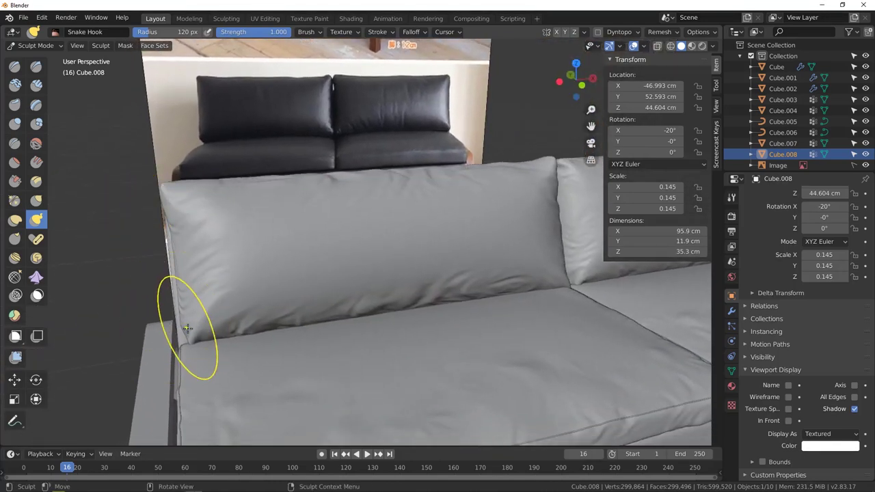
scroll(170, 347, up, 3)
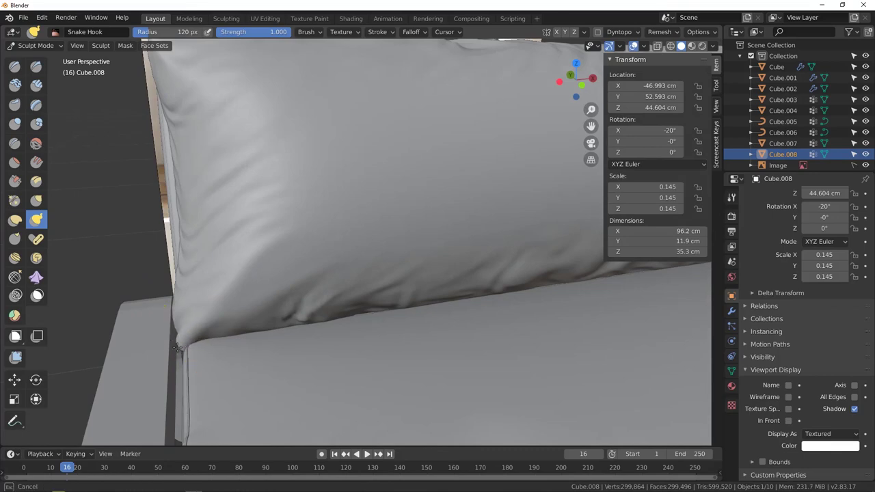
scroll(179, 229, down, 5)
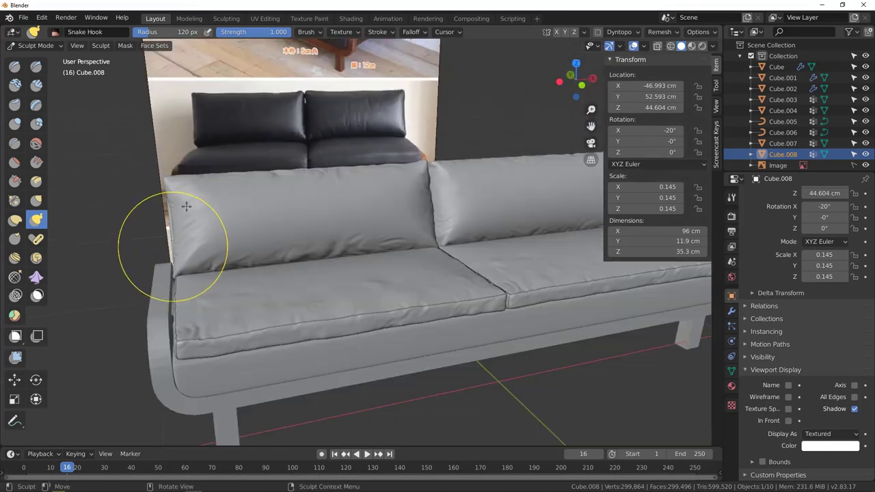
scroll(179, 219, up, 3)
middle_drag(176, 215, 208, 187)
scroll(217, 147, down, 2)
- Pull the duplicated cushion's upper inner corner slightly upward beside the gap between the two back cushions
scroll(209, 190, down, 5)
shift+middle_drag(516, 222, 348, 205)
middle_drag(349, 205, 297, 196)
scroll(297, 193, up, 4)
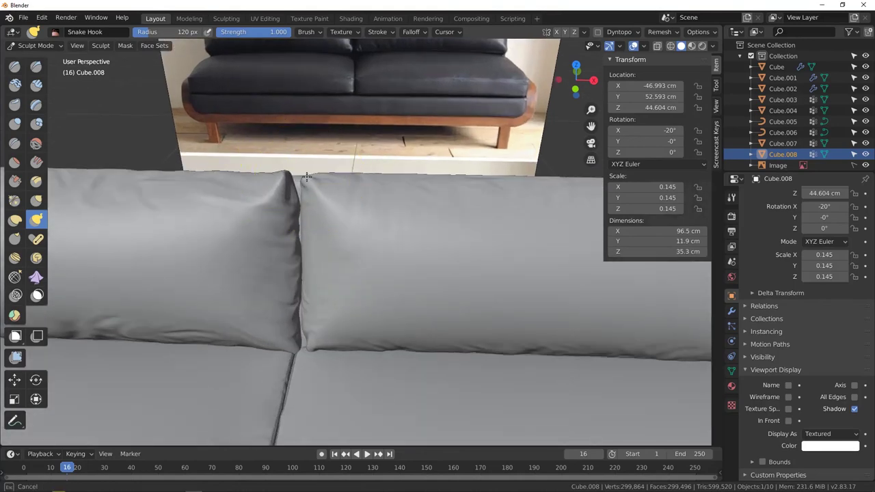
middle_drag(301, 208, 304, 201)
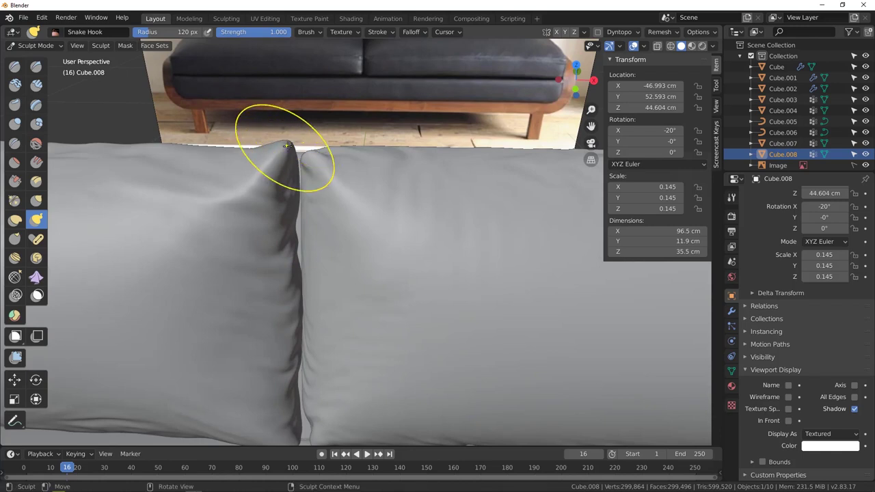
- Refine the duplicated cushion's upper inner corner with the Snake Hook radius set to 206 px
key(f)
click(327, 143)
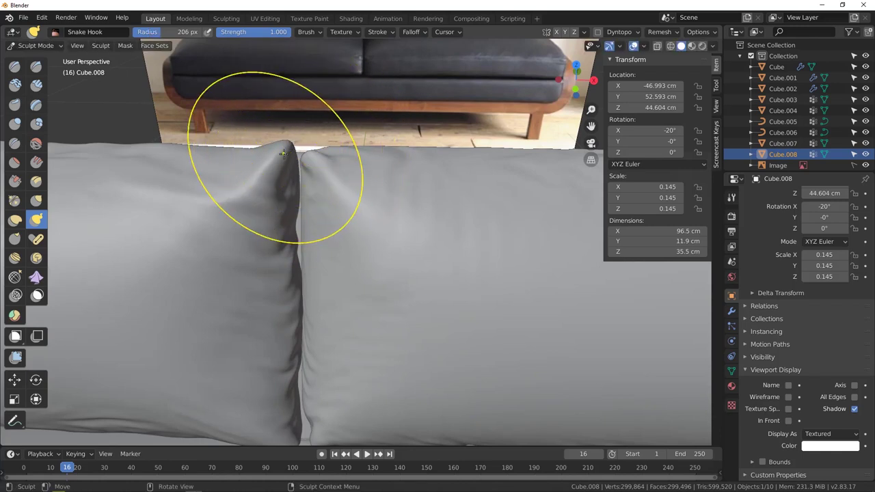
middle_drag(286, 154, 296, 218)
scroll(289, 204, up, 3)
middle_drag(287, 187, 352, 200)
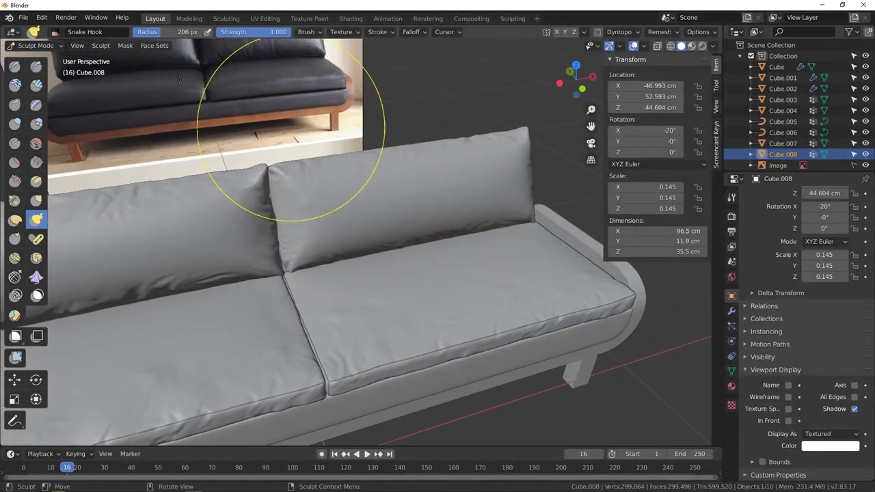
- Brush vertical wrinkles into the middle of the duplicated cushion's front face with the Cloth brush at 52 px radius
middle_drag(351, 215, 321, 220)
scroll(238, 154, up, 3)
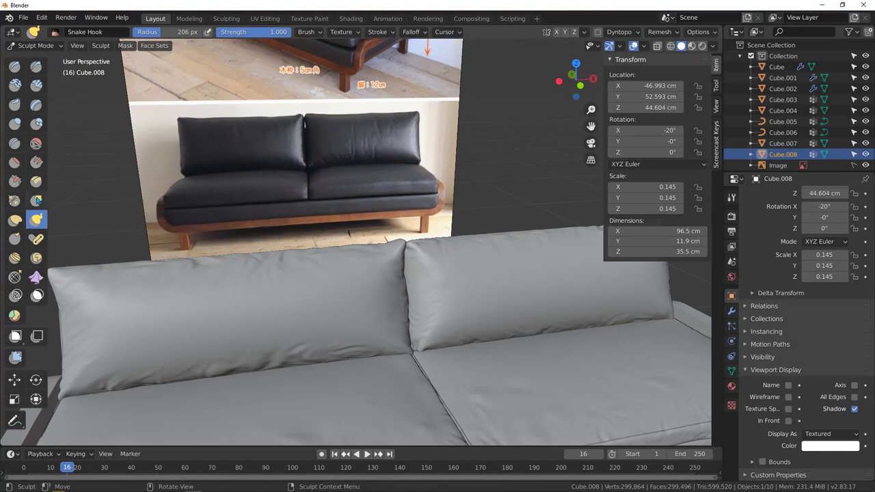
click(36, 277)
key(f)
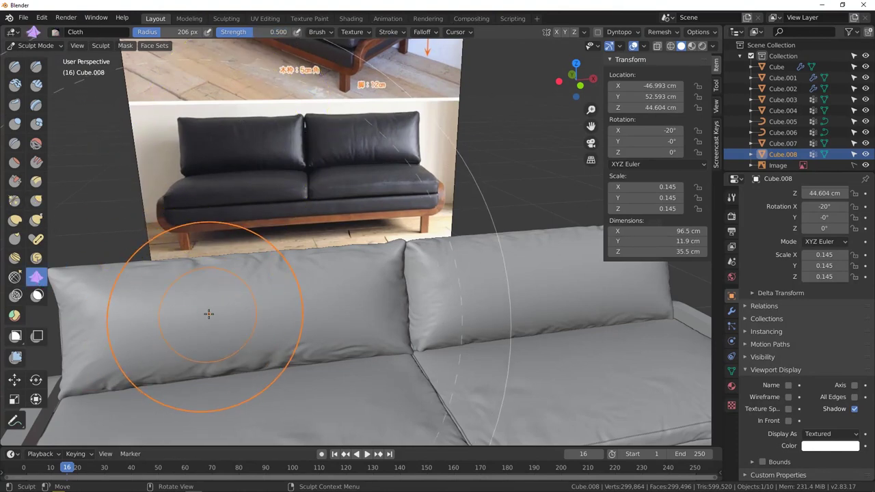
click(169, 316)
key(f)
click(160, 314)
drag(186, 306, 183, 309)
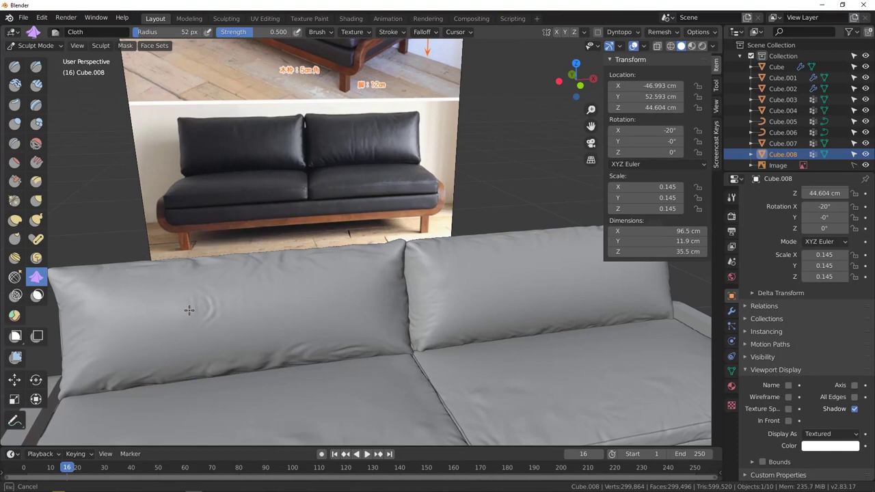
drag(157, 333, 251, 313)
drag(324, 303, 283, 299)
- Return to Object Mode, select the original back cushion and enter Sculpt Mode on it
mouse_move(283, 299)
middle_down()
mouse_move(248, 294)
mouse_move(430, 307)
mouse_move(365, 292)
mouse_move(392, 285)
middle_up()
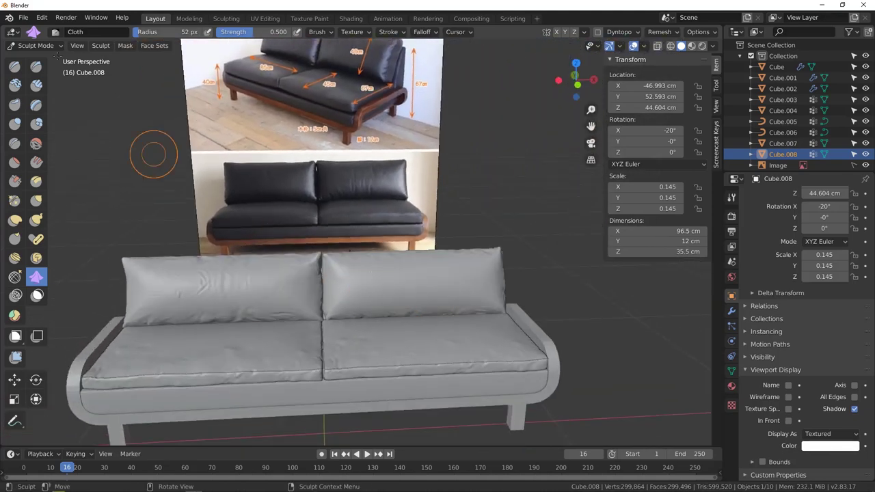
click(29, 45)
click(36, 57)
click(369, 289)
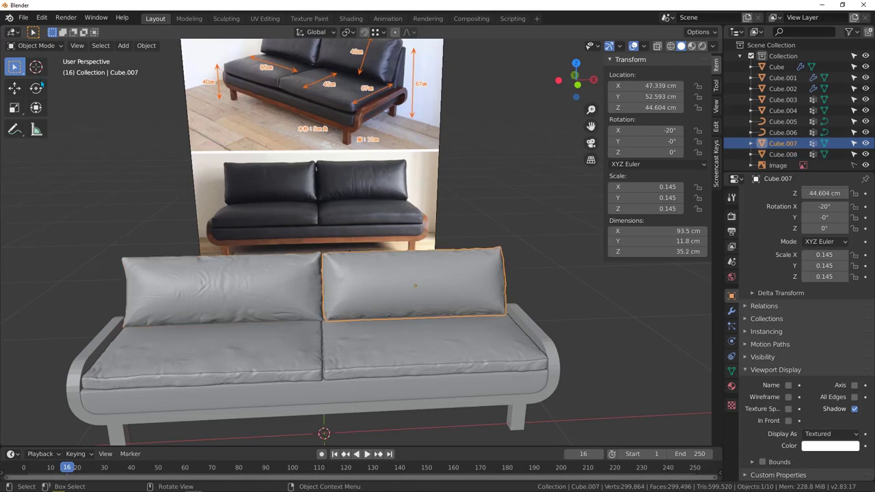
click(41, 46)
click(31, 80)
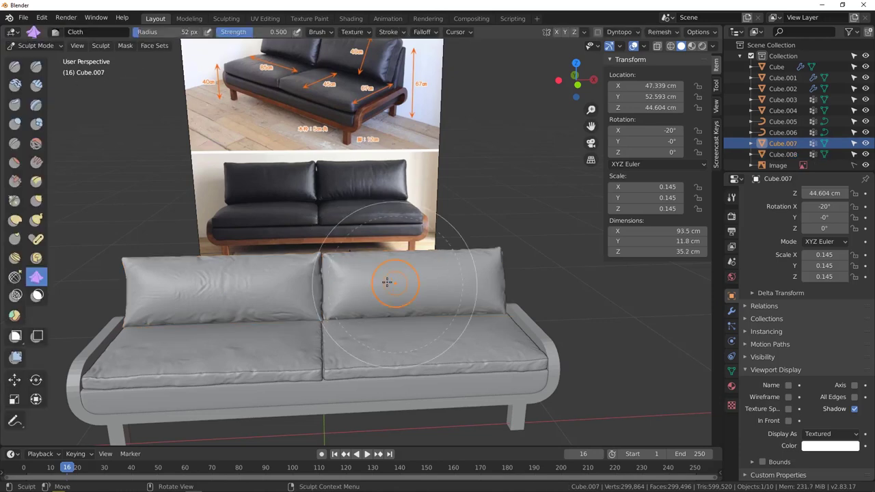
- Brush cloth wrinkles into the original back cushion's front face near its inner side
scroll(354, 280, up, 2)
scroll(353, 281, up, 1)
drag(357, 286, 370, 286)
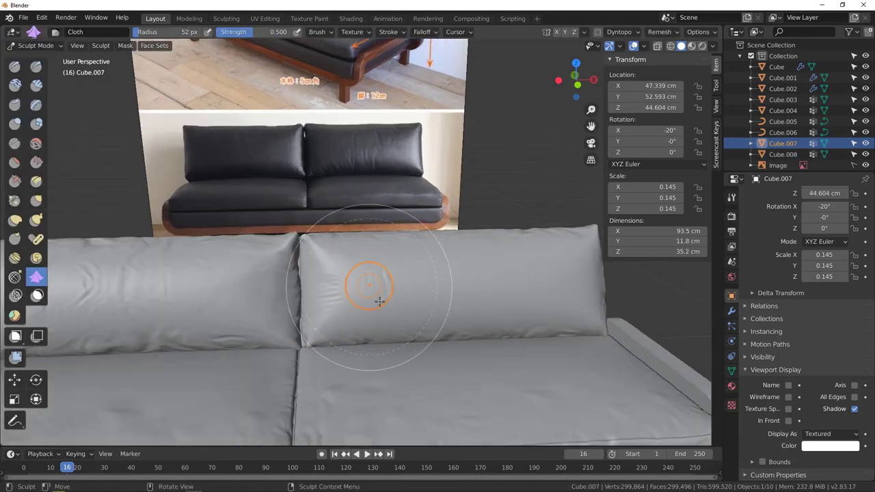
mouse_move(373, 321)
mouse_down()
mouse_move(380, 321)
mouse_move(373, 321)
mouse_up()
scroll(373, 321, down, 3)
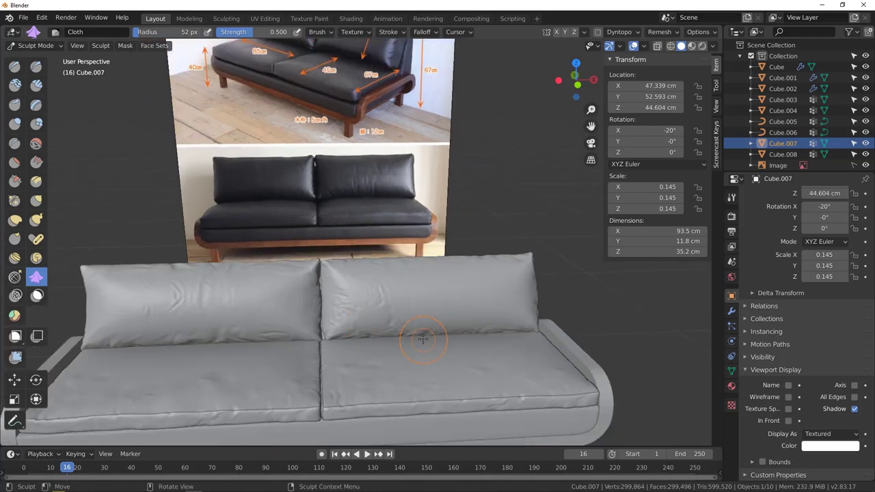
- Brush cloth wrinkles across the middle and outer part of the original back cushion's front face, enlarging the Cloth brush radius to 113 px
scroll(424, 317, up, 2)
shift+middle_drag(395, 304, 317, 310)
drag(381, 294, 381, 292)
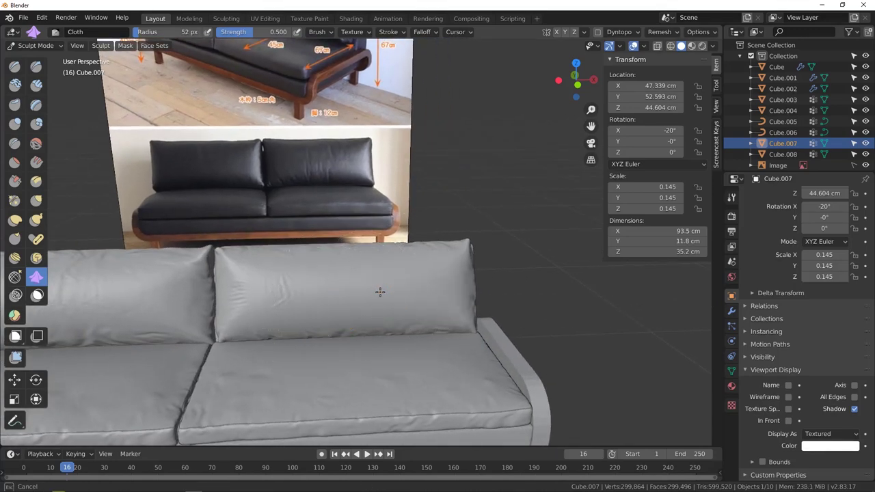
scroll(374, 293, down, 2)
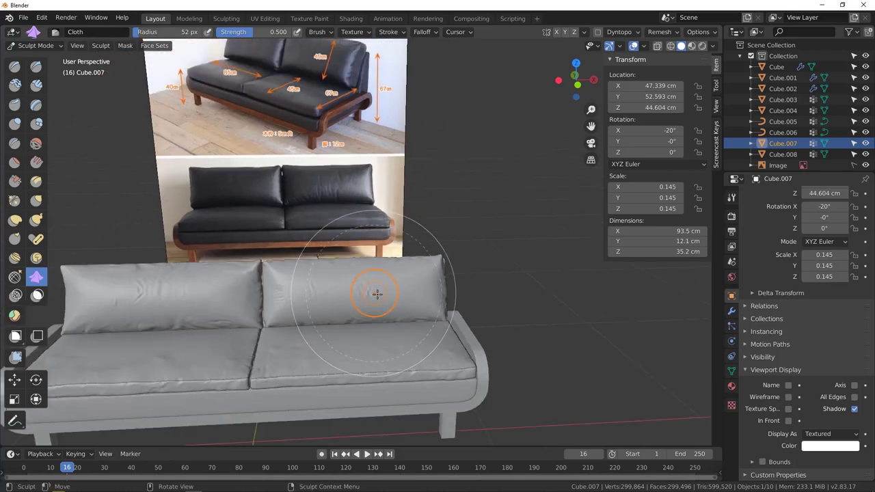
scroll(371, 293, up, 1)
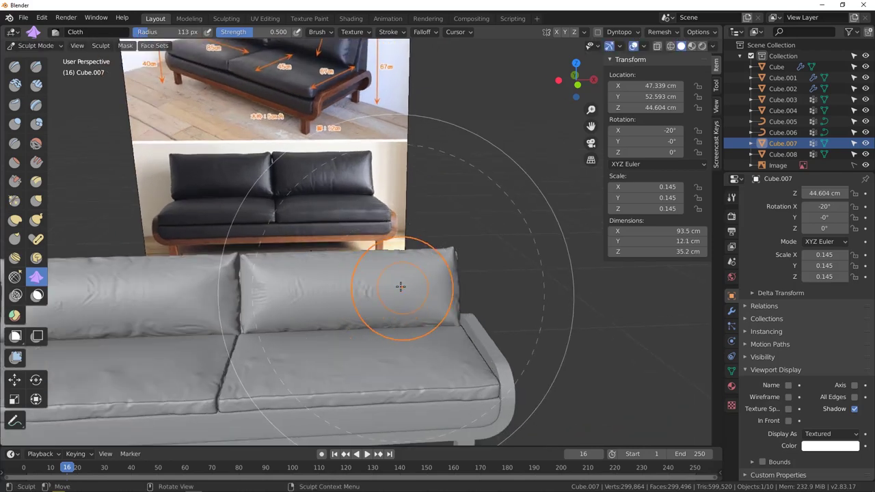
click(392, 286)
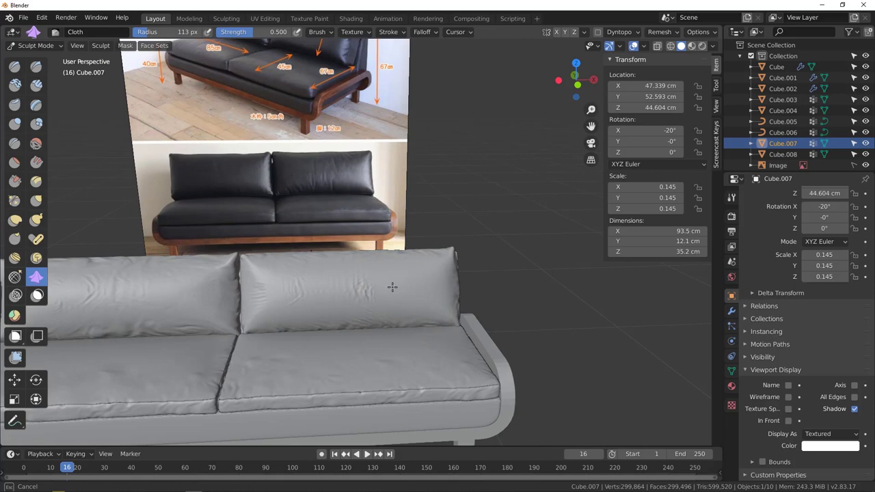
middle_drag(392, 286, 386, 291)
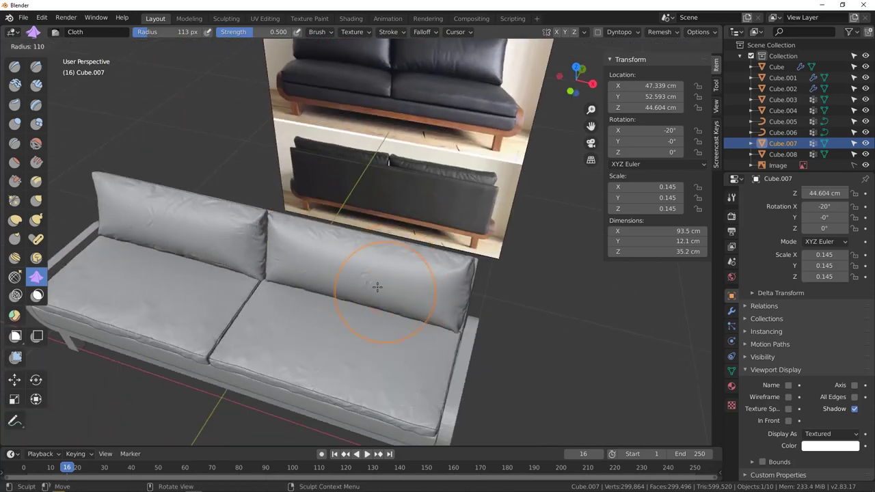
- Reduce the Cloth brush radius to 39 px and brush finer wrinkles into the cushion's upper middle area
click(377, 288)
key(f)
click(380, 285)
ctrl+middle_drag(381, 287, 399, 252)
drag(403, 251, 371, 246)
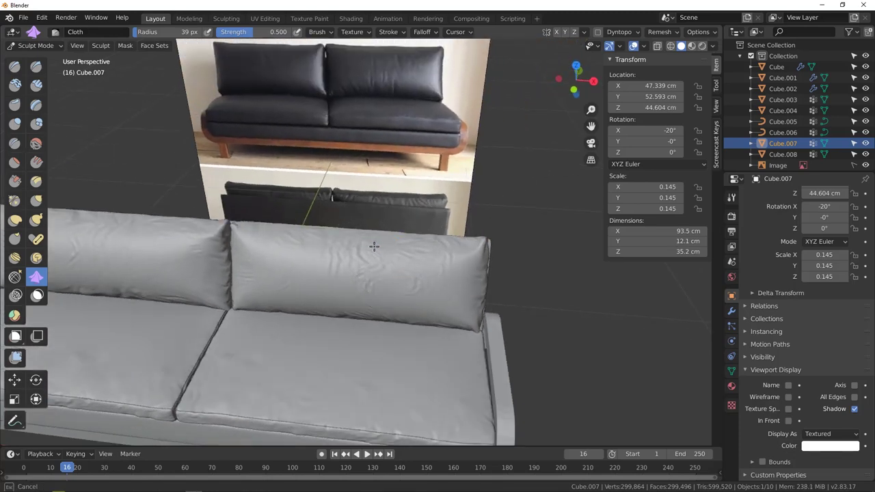
- Brush fine cloth wrinkles along the cushion's lower edge and into the lower middle of its front face
middle_drag(391, 269, 362, 329)
drag(362, 329, 353, 328)
mouse_move(357, 329)
middle_down()
mouse_move(372, 237)
mouse_move(362, 256)
mouse_move(375, 234)
middle_up()
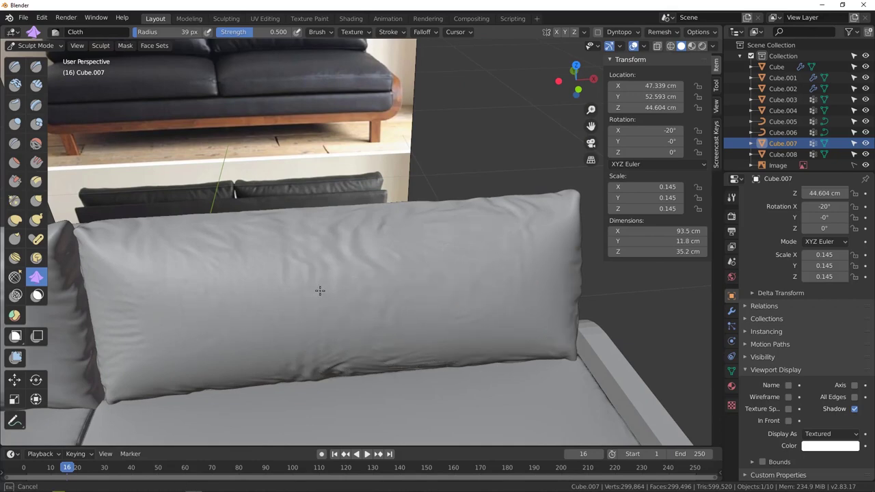
middle_drag(290, 369, 316, 346)
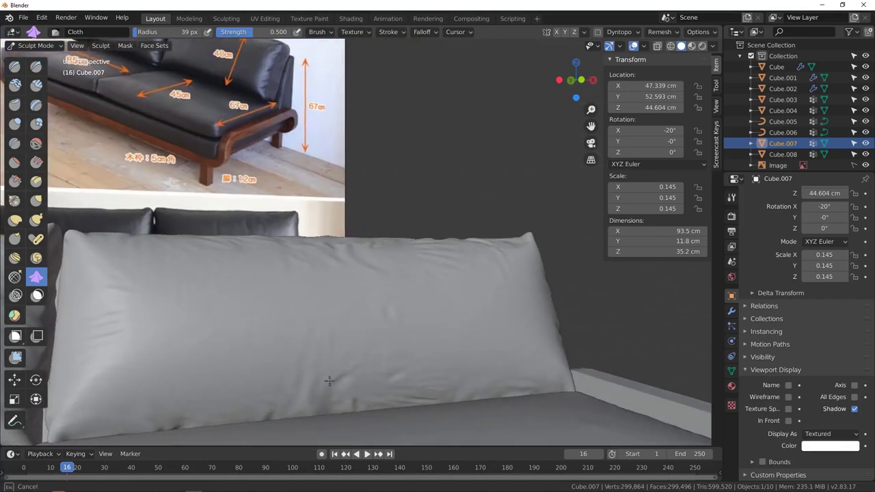
mouse_move(401, 312)
middle_down()
mouse_move(356, 316)
mouse_move(365, 293)
mouse_move(301, 262)
mouse_move(345, 263)
mouse_move(430, 293)
middle_up()
drag(326, 309, 356, 304)
middle_drag(359, 303, 419, 292)
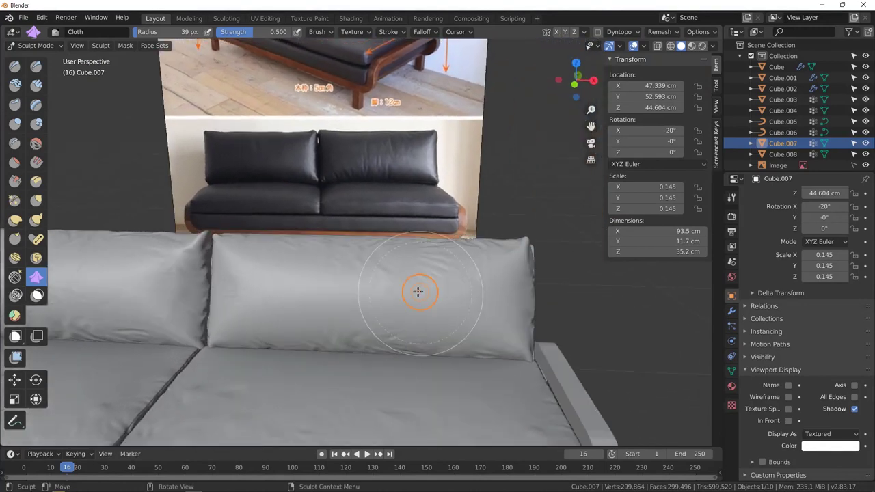
- Pull out the cushion's upper outer corner with the Grab brush at a 121 px radius
click(36, 200)
mouse_move(493, 293)
middle_down()
mouse_move(488, 305)
mouse_move(410, 281)
middle_up()
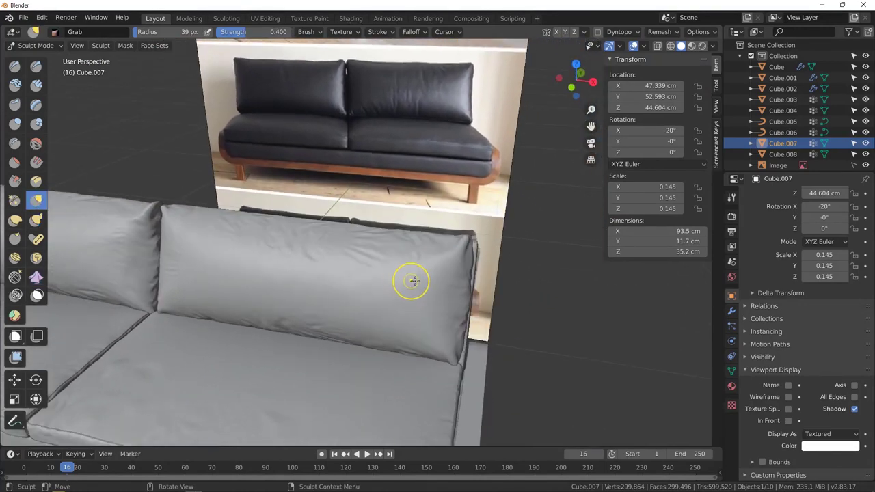
key(f)
click(466, 283)
drag(471, 248, 480, 241)
middle_drag(515, 288, 456, 264)
drag(463, 222, 469, 229)
middle_drag(469, 228, 518, 239)
- Reshape the cushion's lower outer corner and outer side edge beside the armrest with the Grab brush
shift+middle_drag(439, 341, 410, 330)
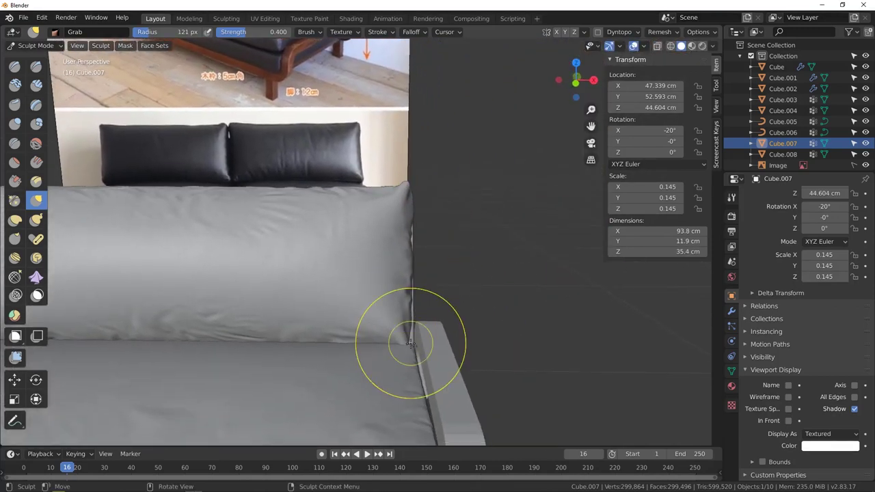
scroll(413, 346, up, 2)
drag(405, 345, 419, 348)
drag(413, 301, 414, 301)
mouse_move(414, 302)
middle_down()
mouse_move(375, 299)
mouse_move(436, 285)
middle_up()
drag(418, 261, 421, 255)
- Refine the cushion's upper outer corner and overall outline with further Grab strokes at 121 px radius
drag(415, 175, 421, 143)
middle_drag(422, 153, 411, 238)
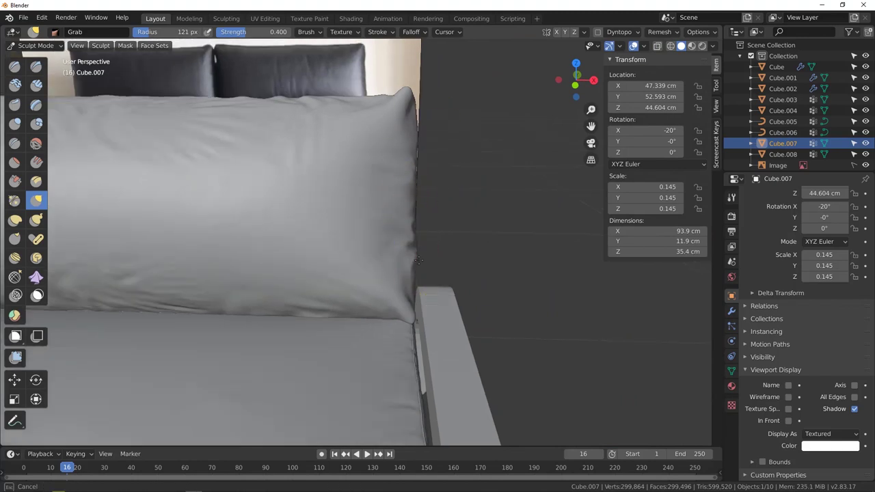
middle_drag(415, 194, 403, 172)
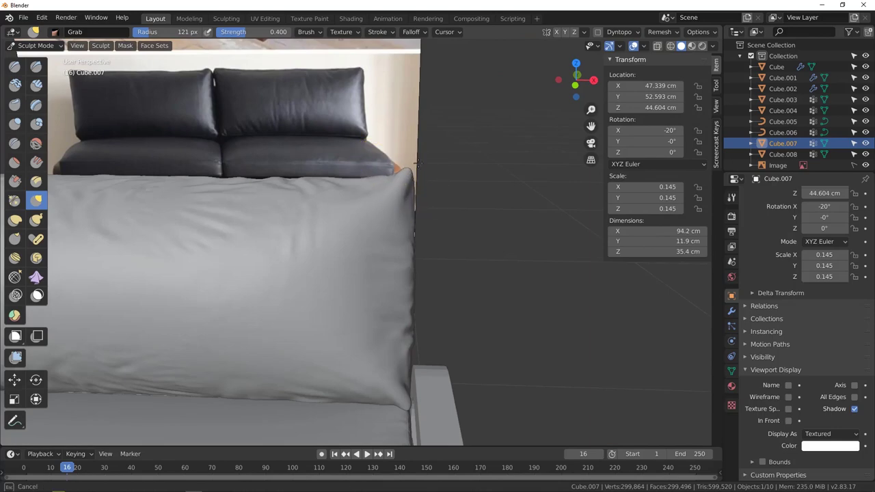
drag(416, 164, 414, 160)
middle_drag(403, 182, 376, 213)
scroll(375, 215, down, 1)
shift+middle_drag(355, 246, 487, 262)
mouse_move(260, 239)
middle_down()
mouse_move(282, 232)
mouse_move(263, 254)
mouse_move(426, 240)
mouse_move(289, 271)
middle_up()
scroll(410, 266, down, 2)
scroll(295, 271, up, 1)
drag(351, 263, 346, 258)
mouse_move(345, 258)
middle_down()
mouse_move(336, 250)
mouse_move(493, 268)
mouse_move(331, 257)
middle_up()
middle_drag(335, 261, 146, 118)
- Leave Sculpt Mode, isolate the cushion in local view and enter Edit Mode on it
click(45, 46)
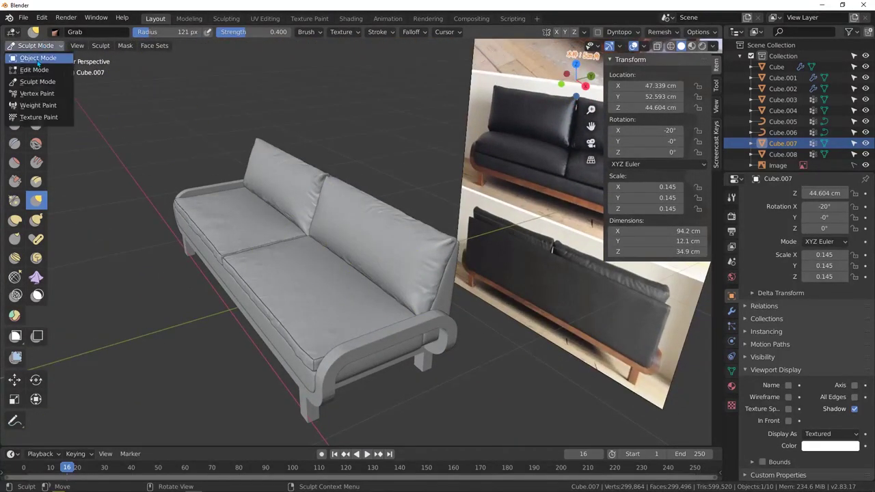
click(39, 58)
scroll(443, 259, up, 3)
middle_drag(444, 260, 333, 265)
key(KP_Divide)
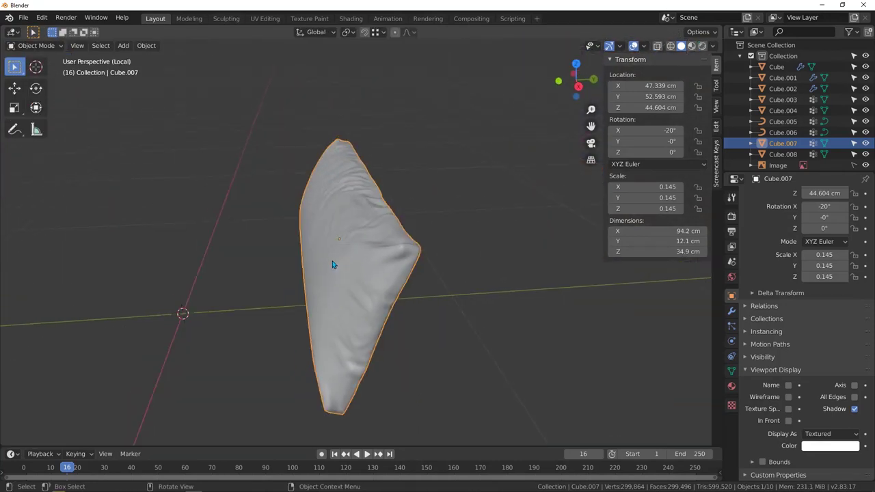
key(Tab)
- Switch to edge selection and select the border edges that meet at the cushion's upper outer corner
scroll(380, 271, up, 5)
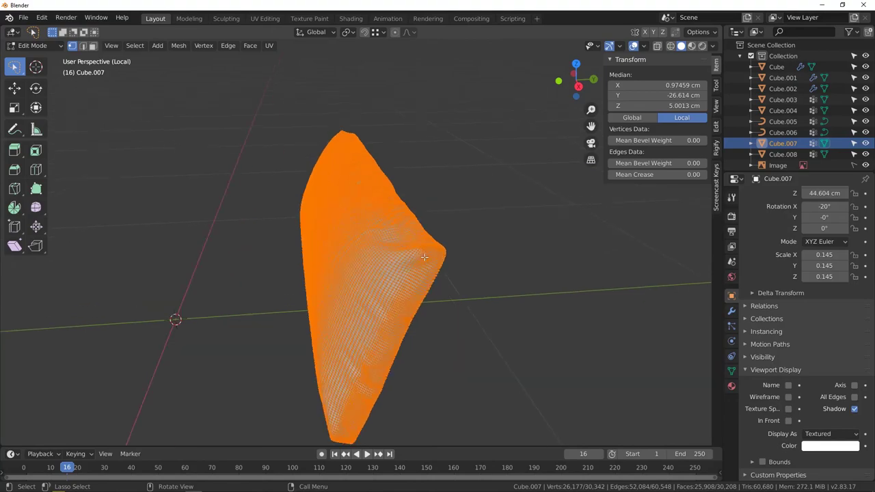
click(351, 251)
scroll(354, 258, up, 5)
scroll(338, 255, up, 2)
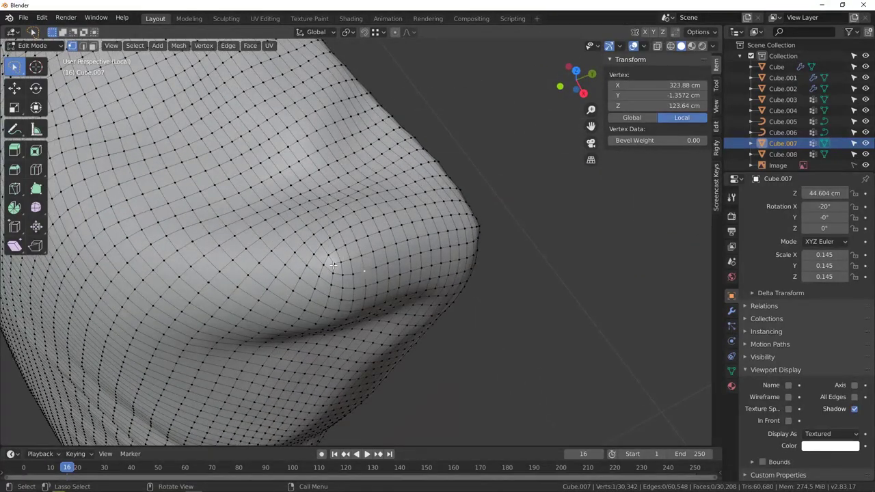
key(2)
scroll(332, 264, up, 2)
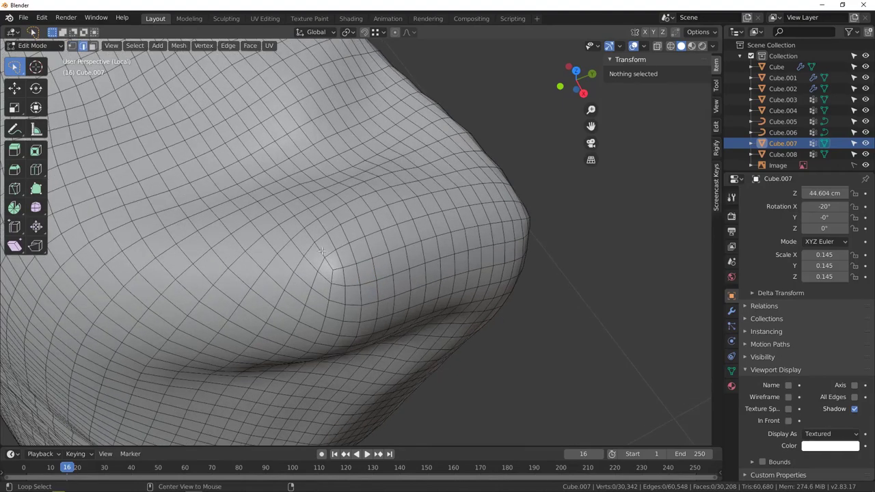
alt+click(331, 263)
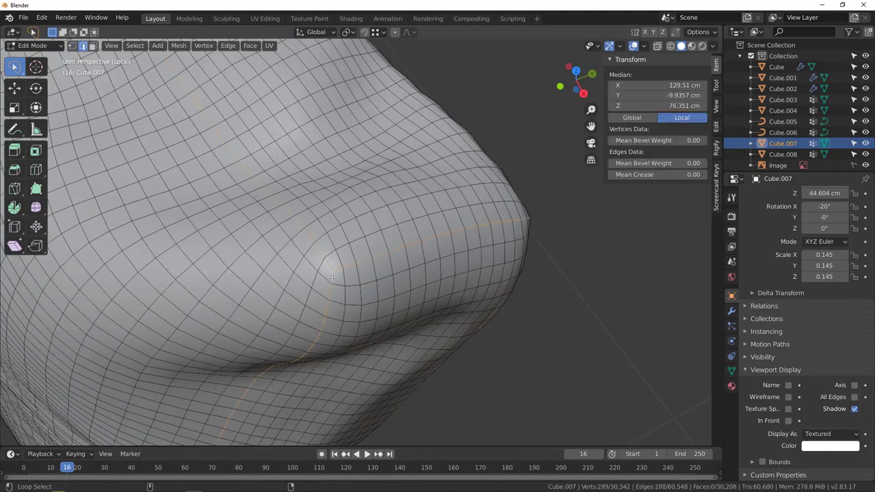
- Add the border edges running through the cushion's lower outer corners to the selection
scroll(331, 277, down, 5)
middle_drag(331, 277, 445, 205)
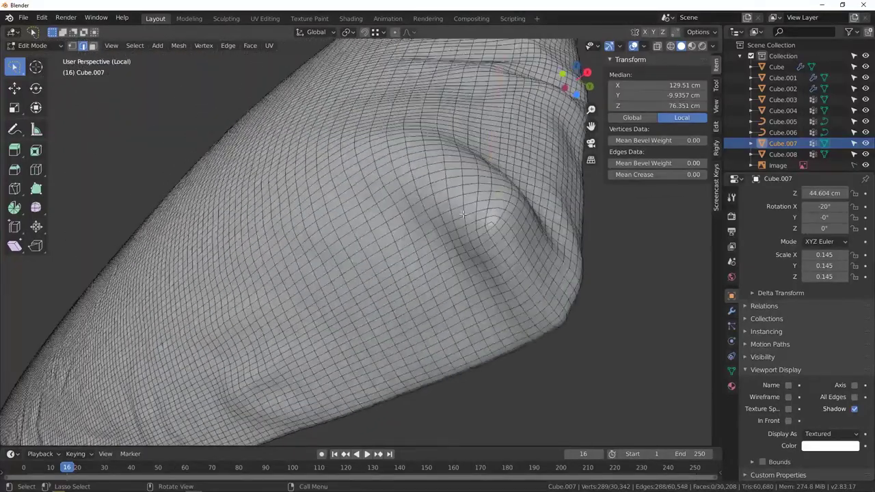
scroll(444, 205, up, 3)
alt+click(466, 223)
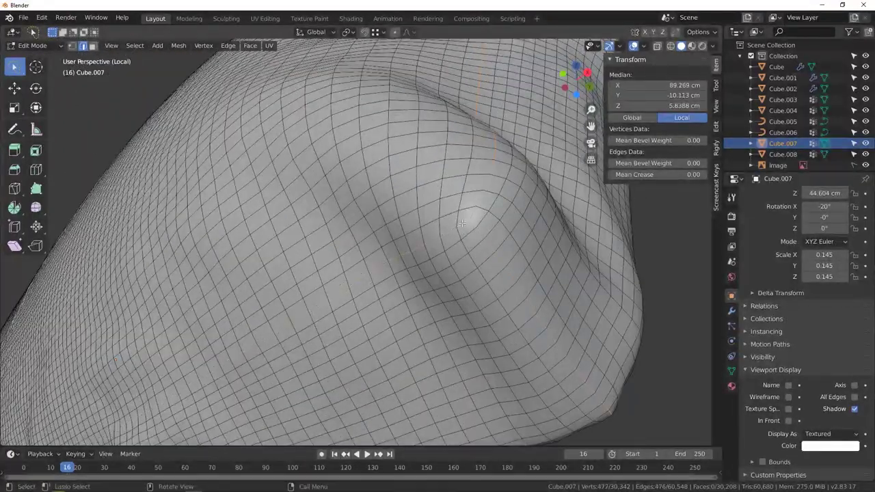
scroll(462, 223, down, 4)
middle_drag(462, 223, 283, 214)
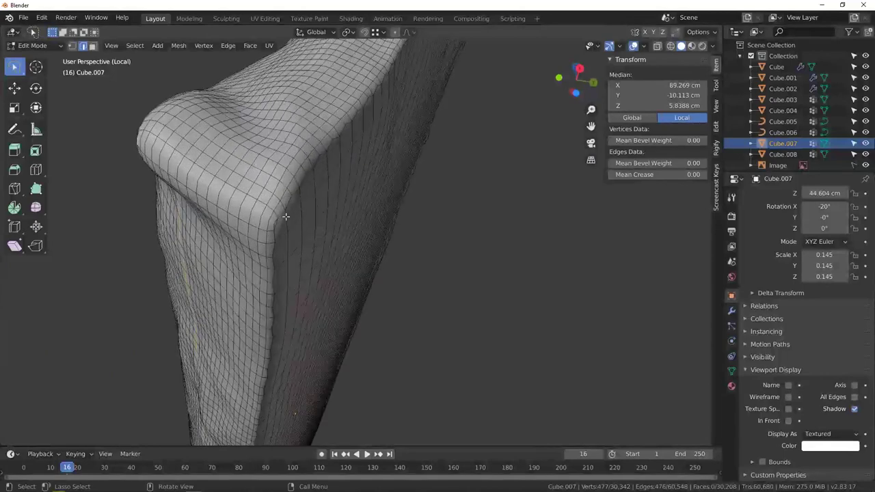
scroll(283, 214, up, 4)
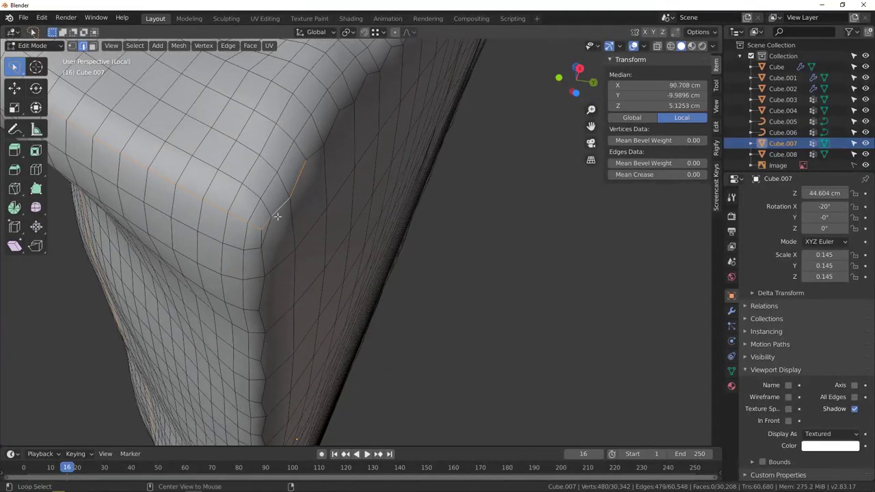
middle_drag(278, 223, 323, 178)
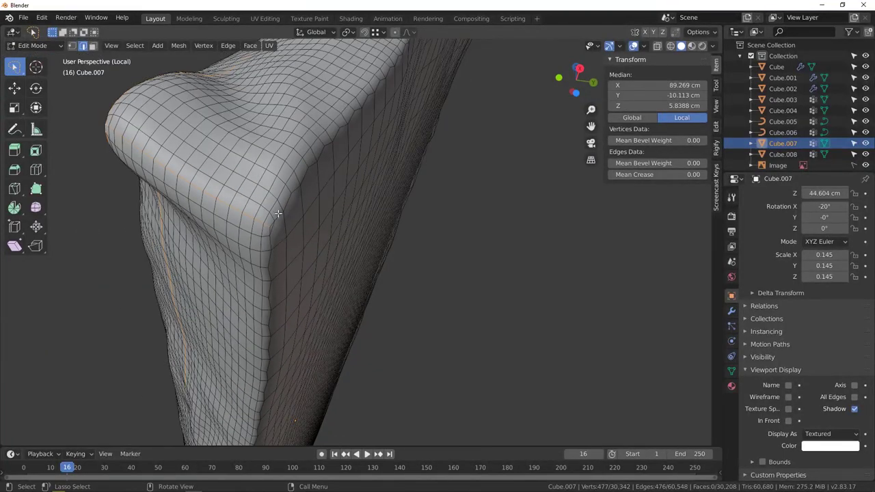
middle_drag(274, 218, 283, 194)
middle_drag(303, 148, 257, 181)
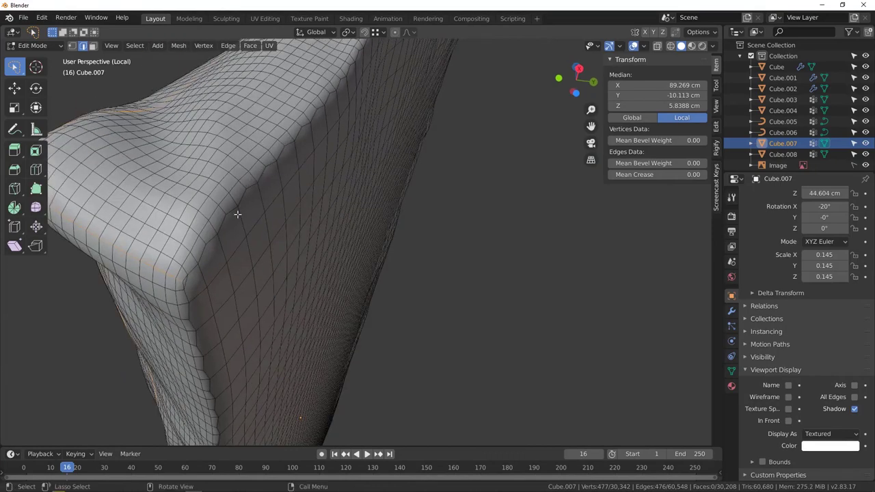
middle_drag(180, 265, 180, 290)
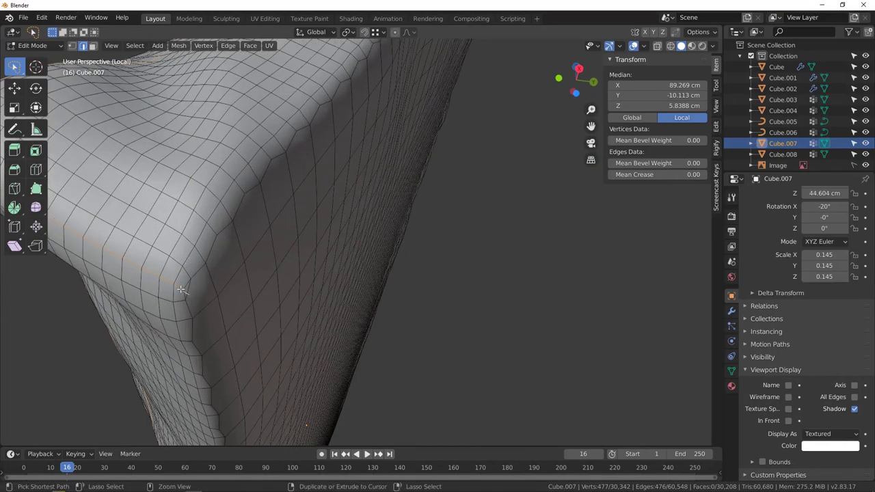
- Extend the edge selection with the border edges that meet at the corners of the cushion's opposite, inner end
middle_drag(150, 329, 345, 301)
scroll(345, 301, down, 6)
shift+middle_drag(269, 279, 342, 275)
scroll(320, 290, up, 7)
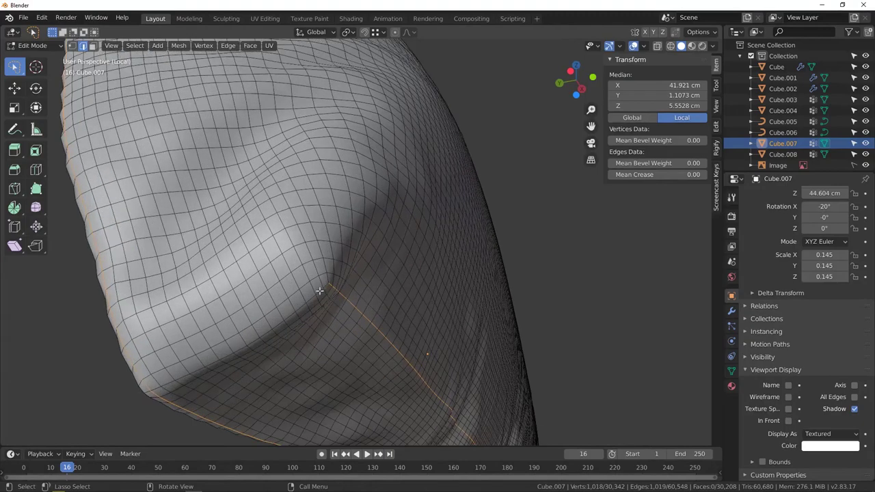
scroll(316, 297, up, 2)
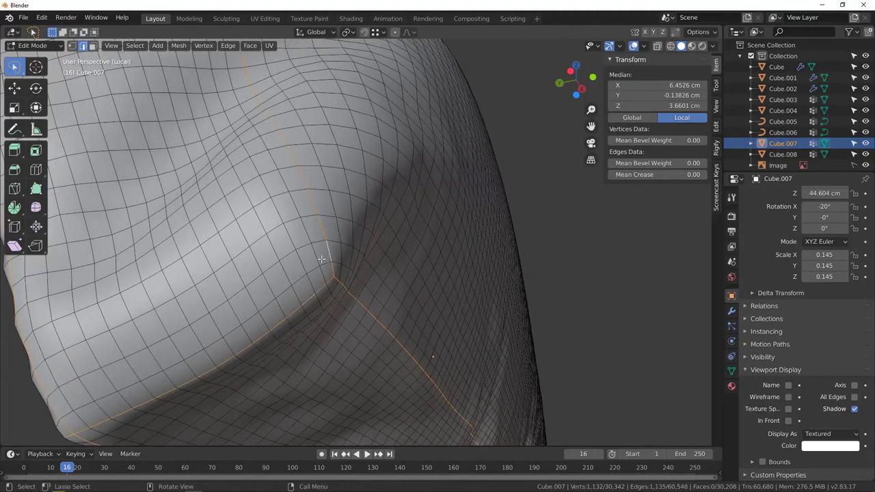
scroll(323, 255, down, 6)
shift+middle_drag(240, 372, 291, 295)
scroll(335, 181, up, 4)
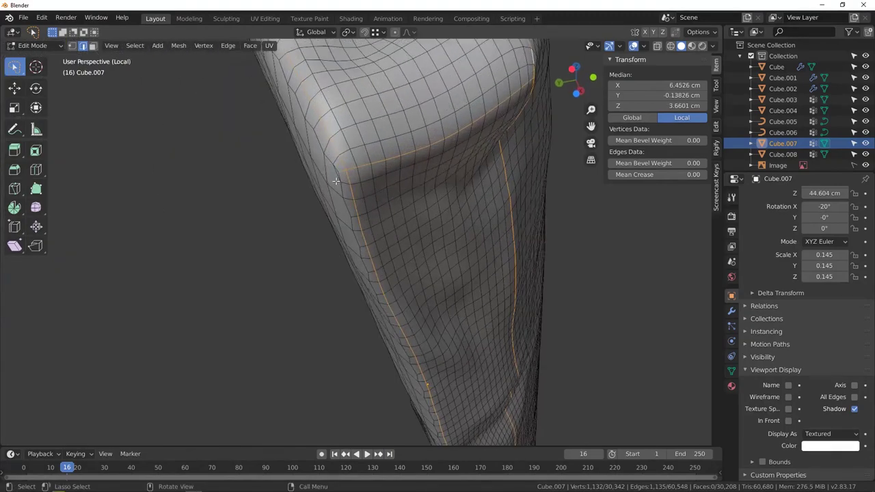
- Complete the border edge selection by connecting and correcting the edges at the cushion's remaining corners
scroll(320, 232, down, 6)
middle_drag(320, 232, 479, 236)
scroll(325, 198, up, 5)
scroll(348, 212, down, 2)
middle_drag(273, 266, 295, 261)
scroll(296, 260, up, 3)
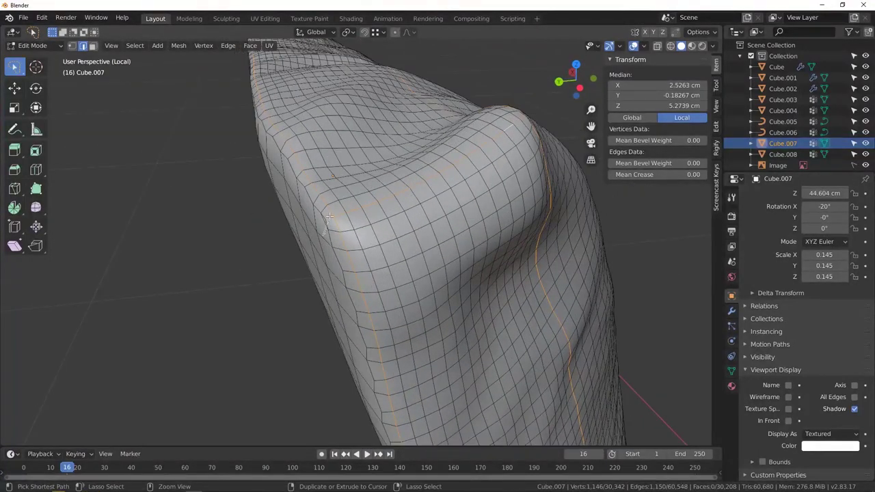
middle_drag(301, 219, 272, 271)
scroll(272, 271, up, 6)
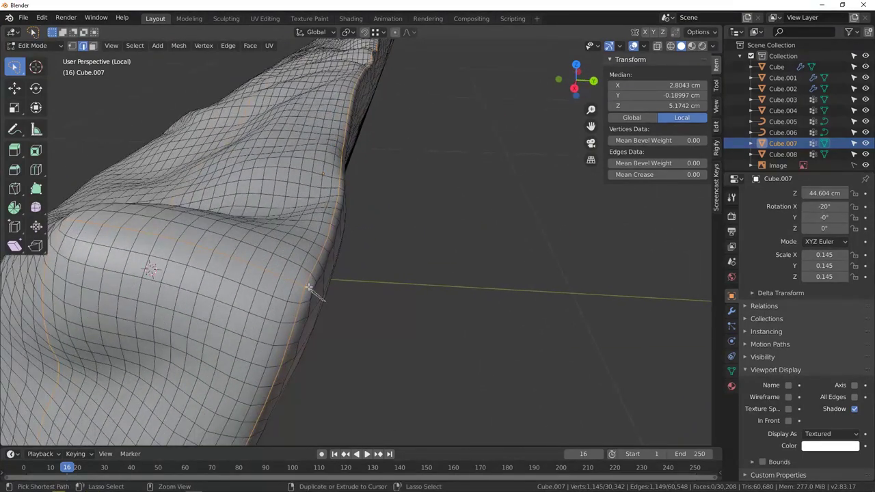
middle_drag(329, 246, 423, 268)
scroll(422, 268, down, 5)
middle_drag(344, 266, 274, 240)
scroll(273, 240, up, 4)
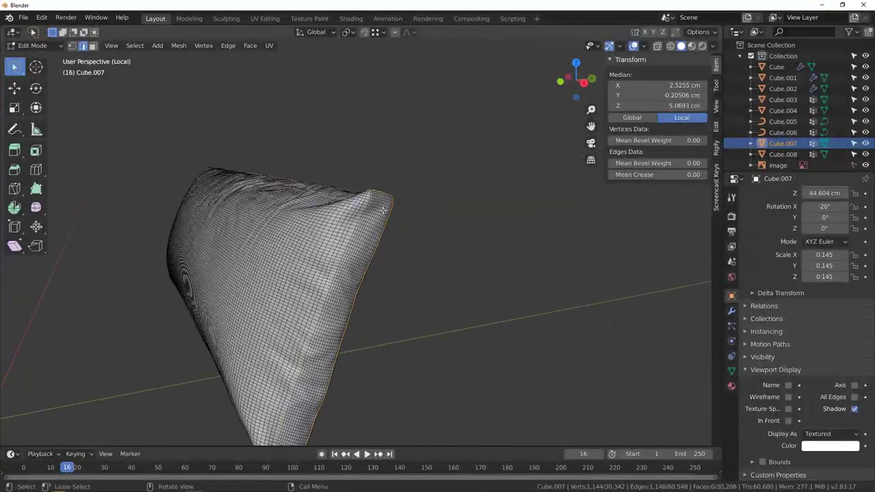
- Duplicate the selected border edges in place and separate the copy into its own object
drag(389, 214, 386, 203)
drag(380, 240, 421, 206)
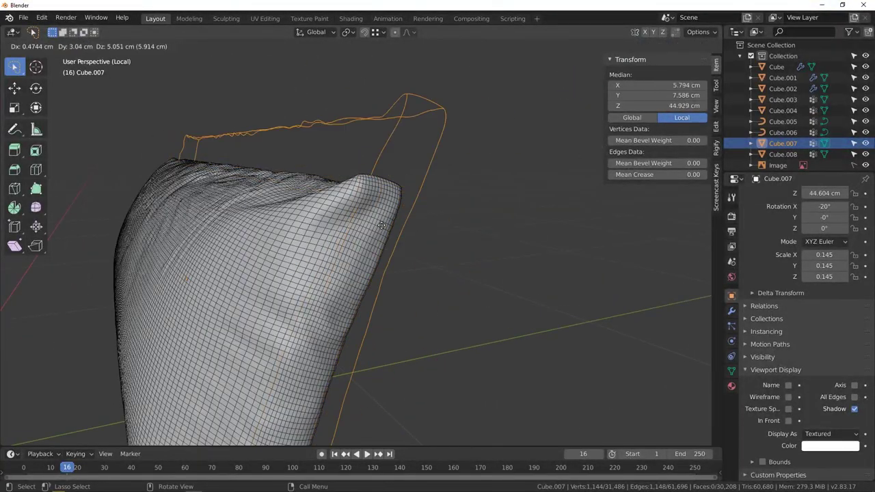
right_click(408, 199)
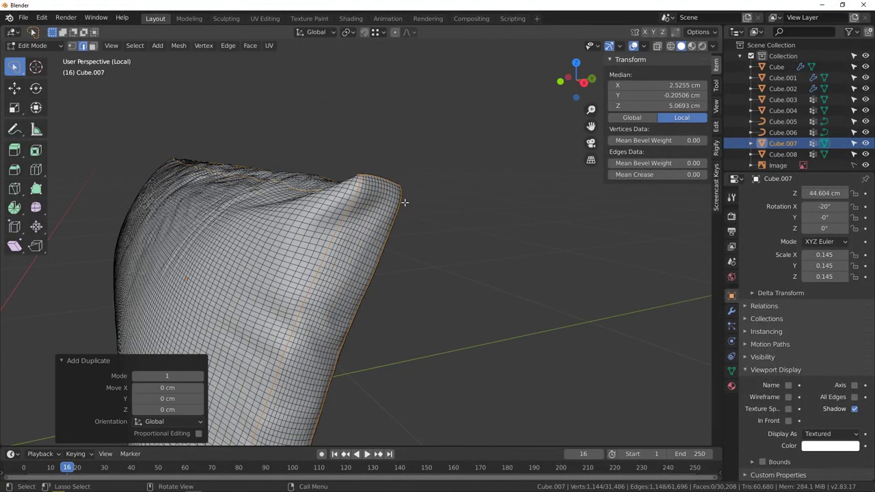
key(p)
click(405, 202)
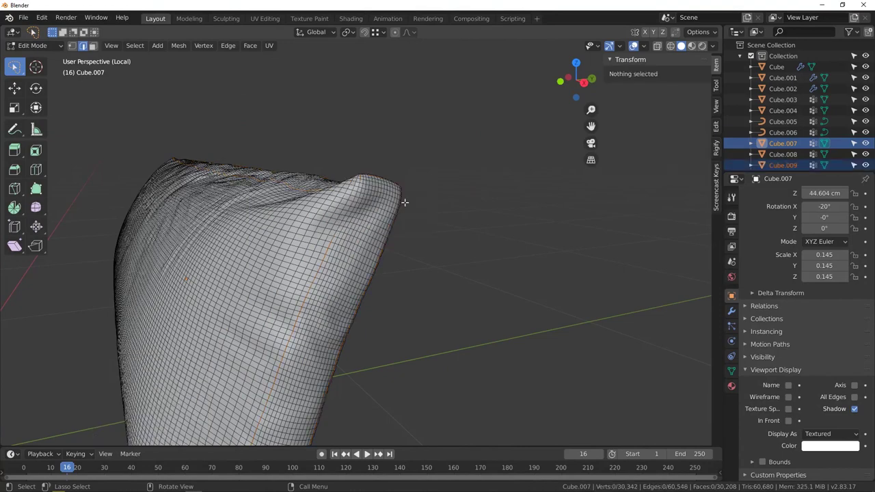
- In Object Mode, select the separated border edges of the cushion and convert them from mesh to a curve
key(Tab)
click(357, 195)
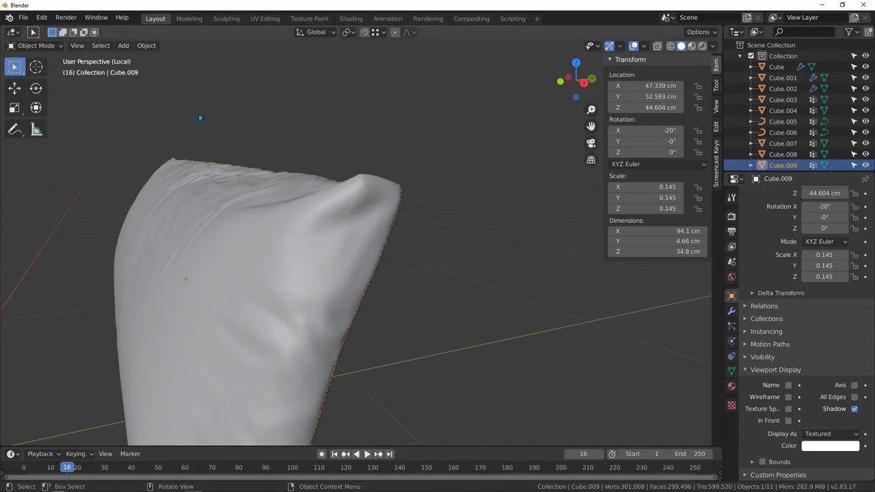
click(145, 46)
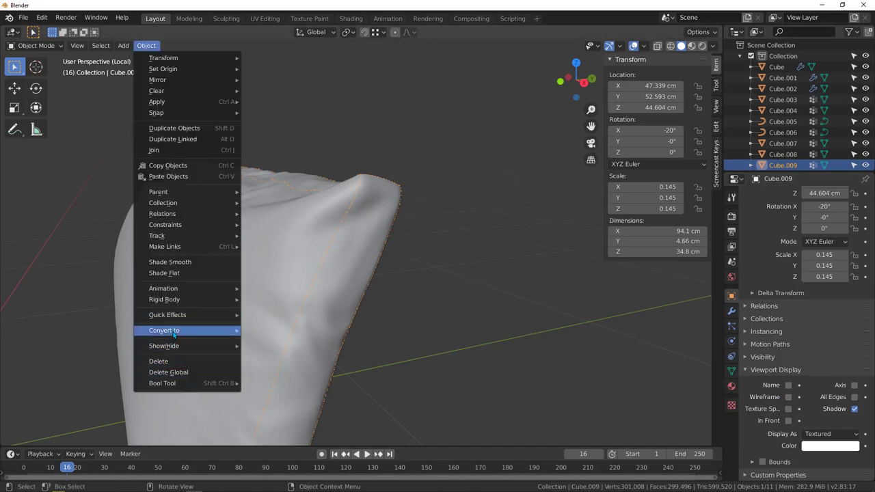
mouse_move(174, 332)
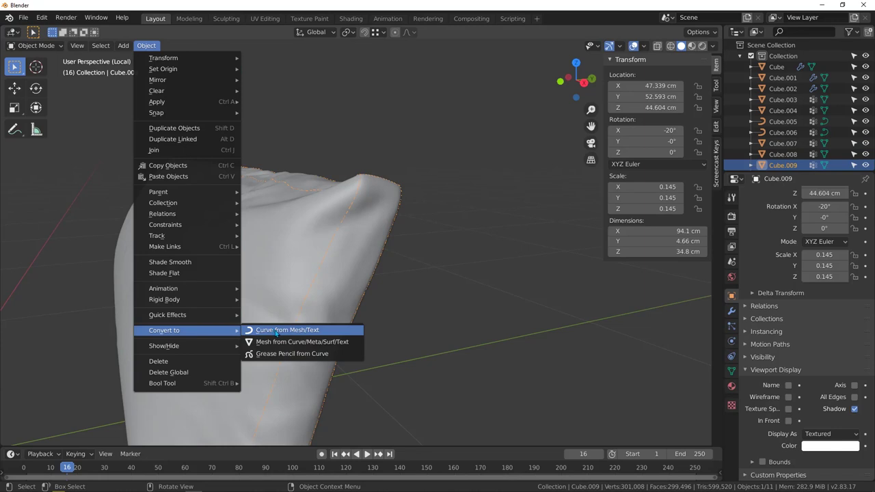
click(276, 331)
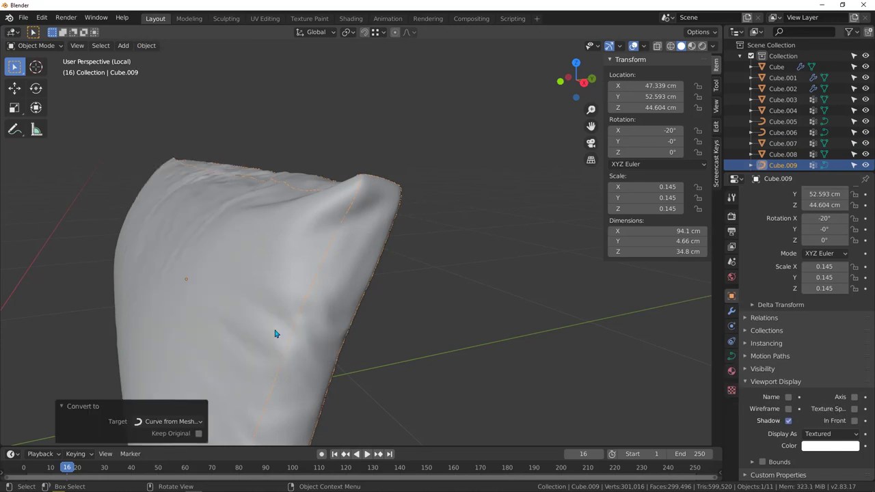
- Give the border curve thickness by setting its bevel depth to 0.8 cm
click(732, 357)
scroll(785, 415, down, 3)
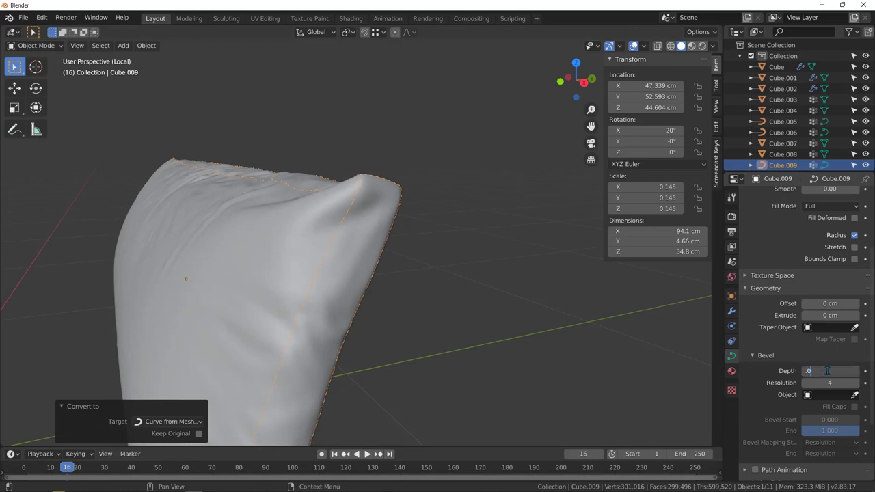
scroll(390, 190, up, 5)
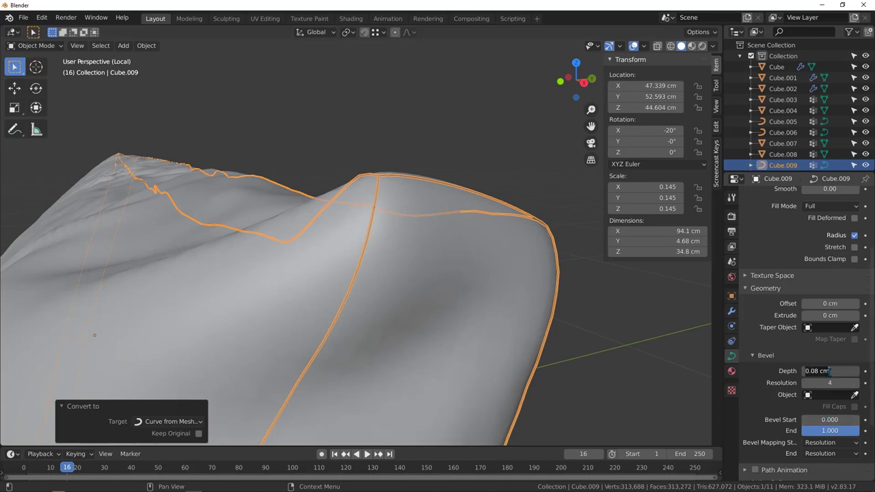
key(Return)
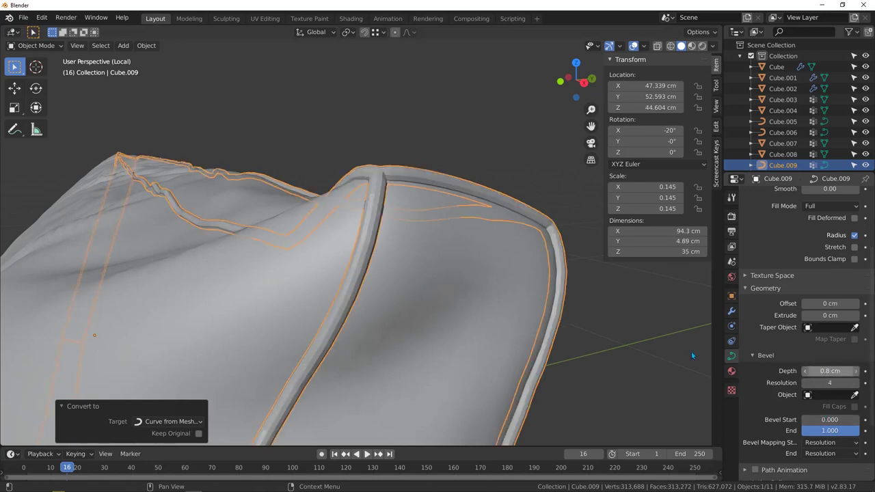
- Apply smooth shading to the beveled seam curve and clear the selection
scroll(492, 259, down, 5)
middle_drag(493, 260, 455, 287)
scroll(455, 287, up, 4)
right_click(462, 232)
click(451, 232)
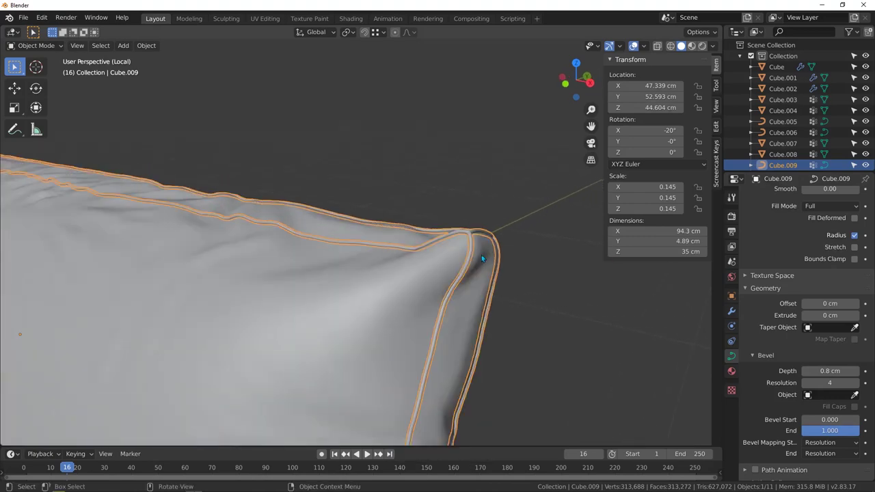
middle_drag(482, 255, 473, 261)
click(473, 261)
- Examine the seam piping at the cushion's corner, then leave the isolated view and check it on the whole sofa
scroll(331, 288, down, 6)
shift+middle_drag(333, 313, 375, 231)
scroll(367, 258, up, 3)
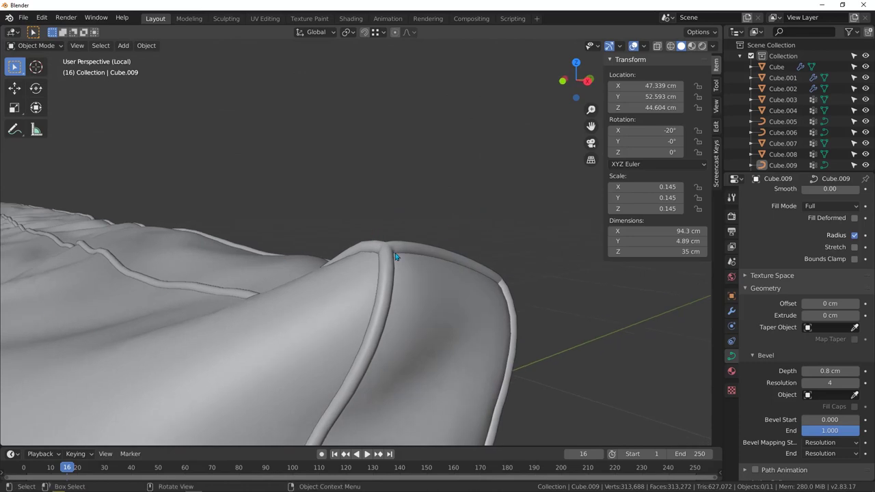
scroll(446, 229, down, 7)
middle_drag(366, 262, 355, 291)
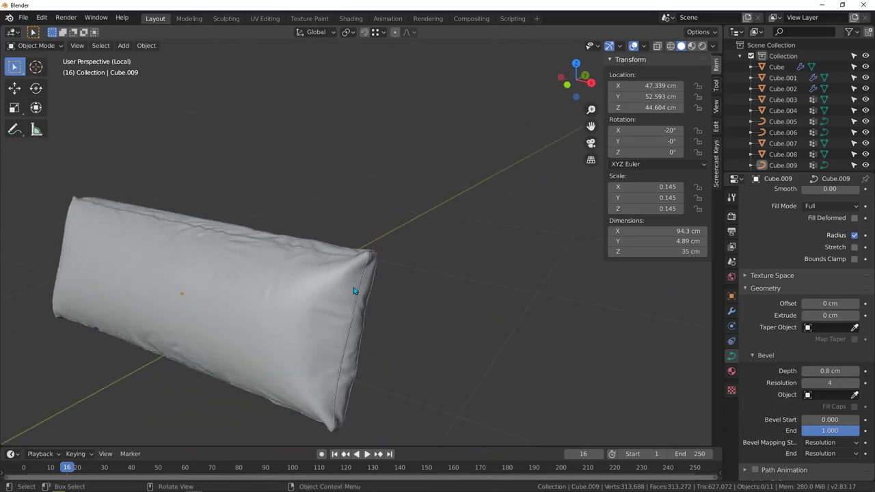
key(KP_Divide)
scroll(386, 272, down, 5)
middle_drag(385, 246, 287, 193)
shift+middle_drag(368, 165, 348, 246)
scroll(379, 247, up, 5)
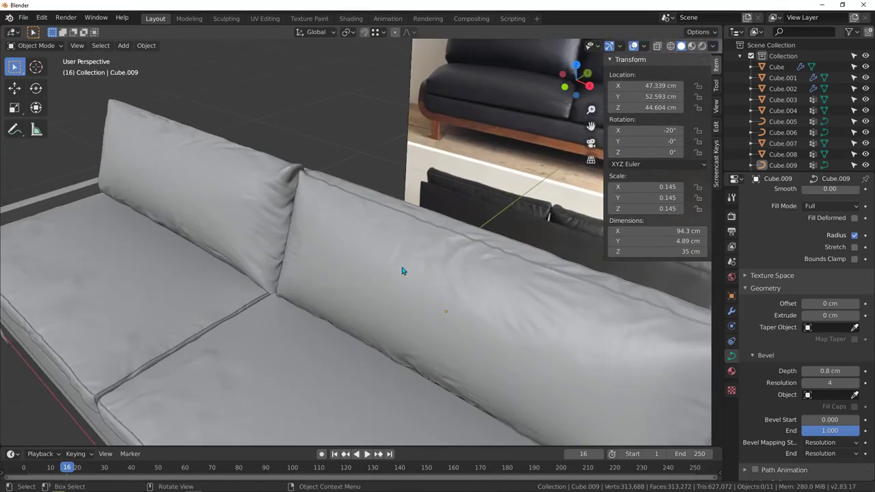
click(402, 271)
scroll(387, 261, down, 3)
key(KP_Divide)
middle_drag(514, 268, 452, 255)
key(Tab)
scroll(483, 259, up, 4)
scroll(453, 254, up, 6)
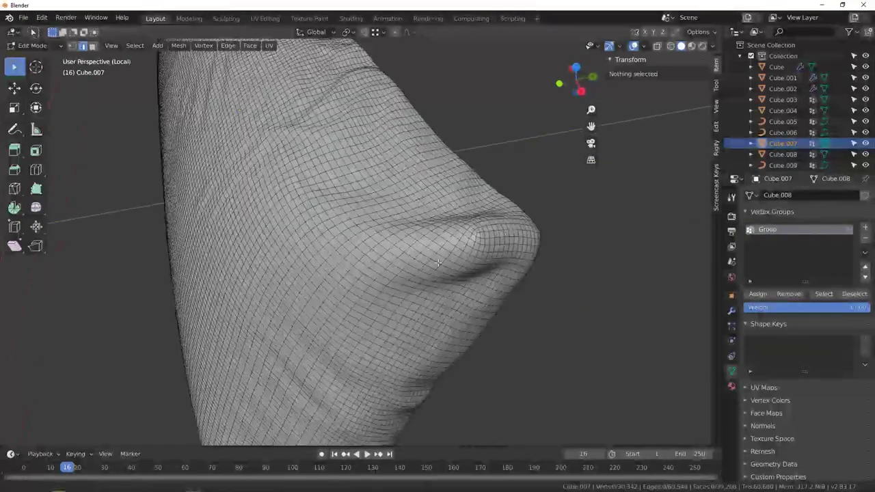
alt+click(380, 256)
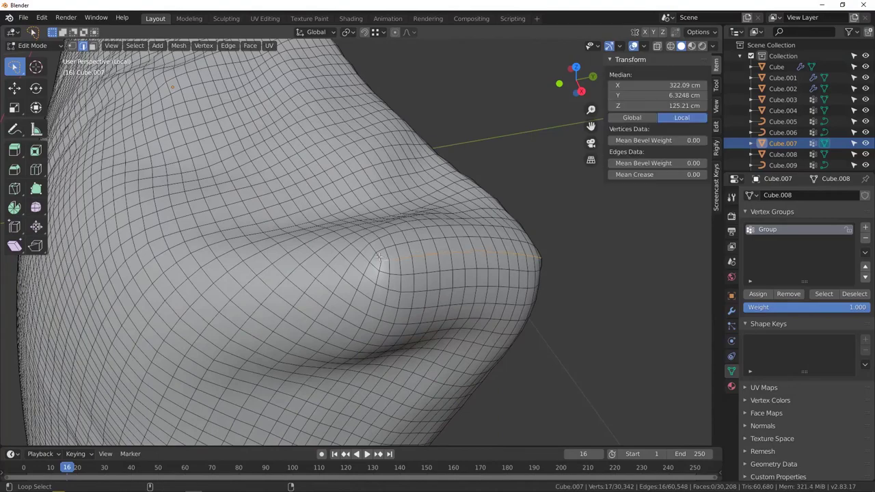
scroll(380, 264, down, 5)
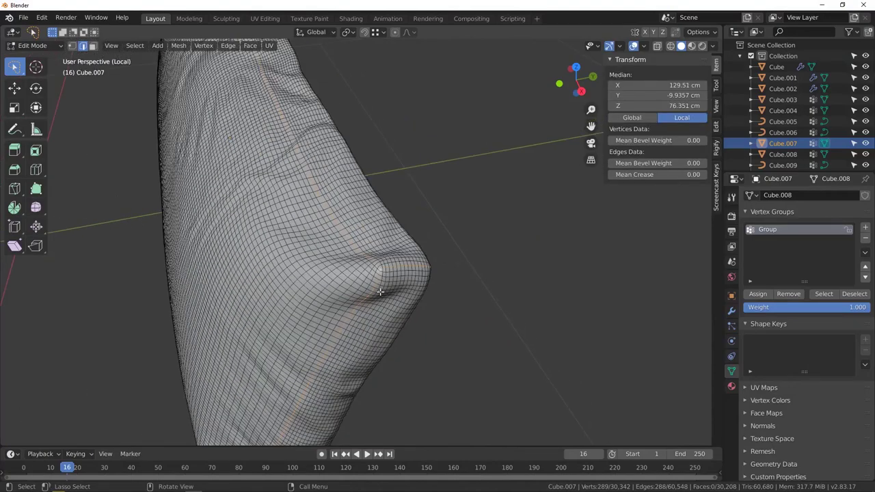
middle_drag(382, 274, 426, 264)
key(KP_Divide)
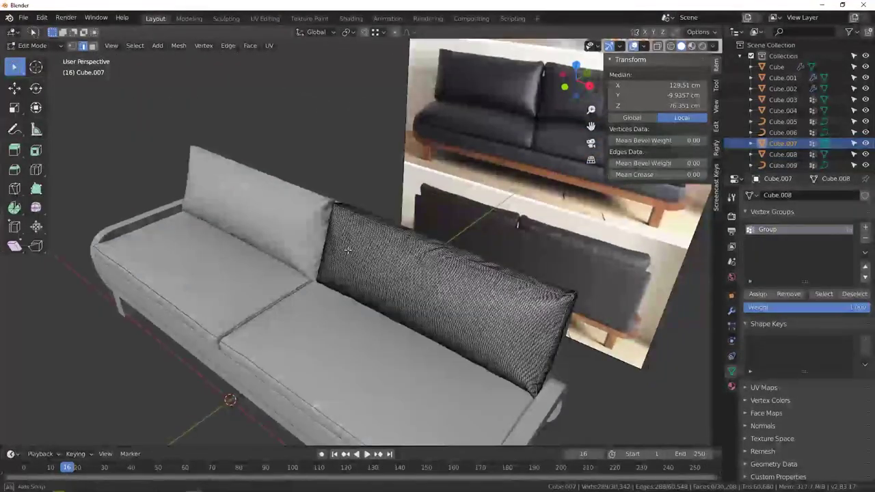
middle_drag(338, 252, 366, 243)
scroll(366, 243, up, 4)
key(Tab)
- Isolate the other back cushion, the one without seam piping, and open its mesh for editing
click(283, 251)
middle_drag(283, 251, 279, 248)
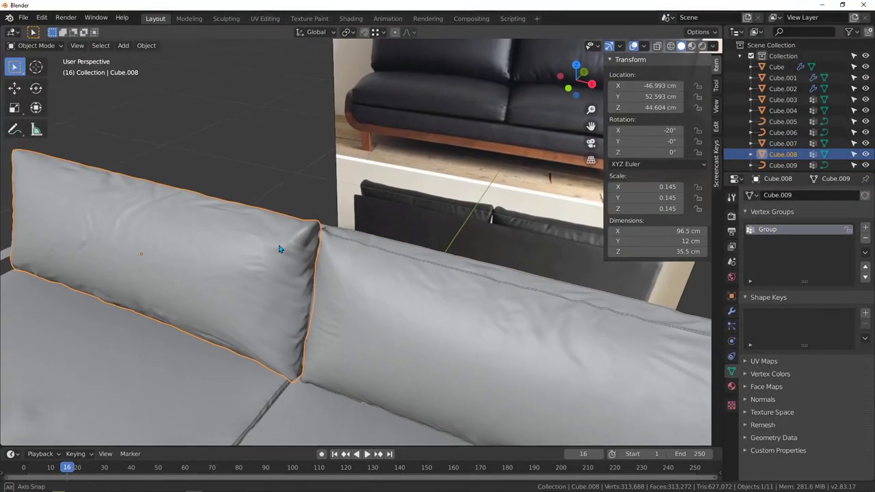
key(KP_Divide)
middle_drag(420, 250, 477, 301)
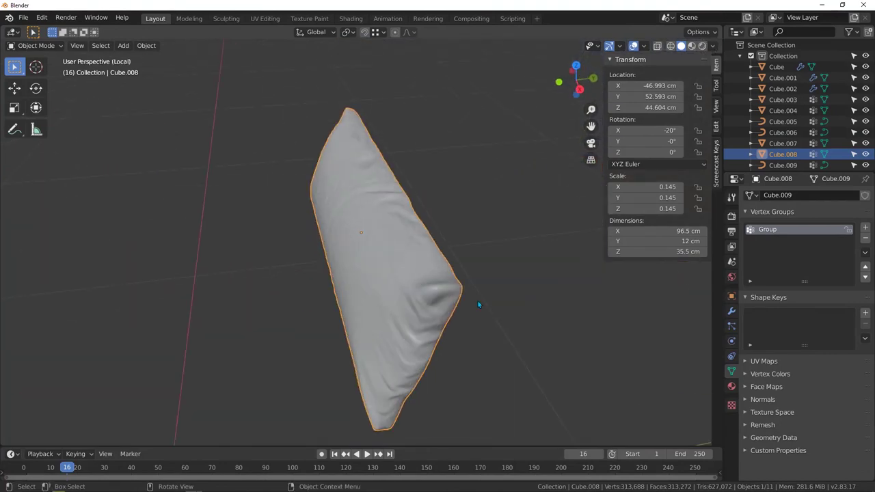
key(Tab)
scroll(430, 270, up, 5)
scroll(420, 271, up, 2)
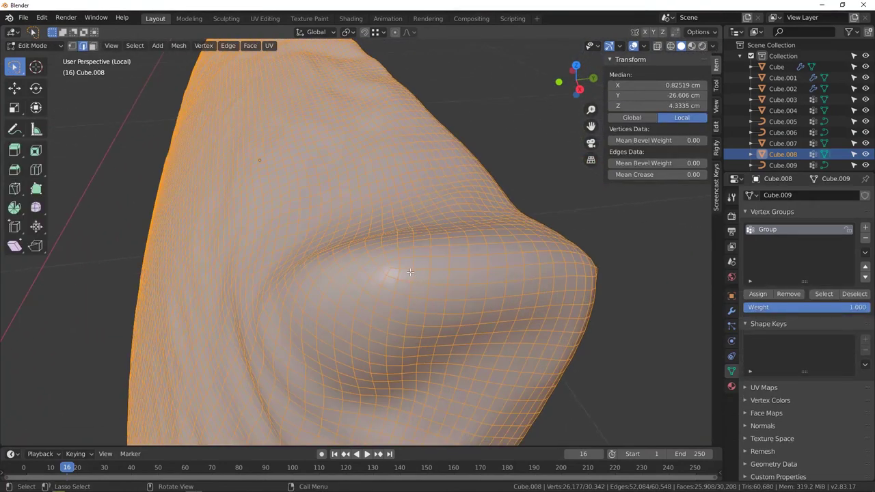
- Replace the mesh selection with the border edge loops meeting at the cushion's upper and lower front corners on the inner end
click(387, 257)
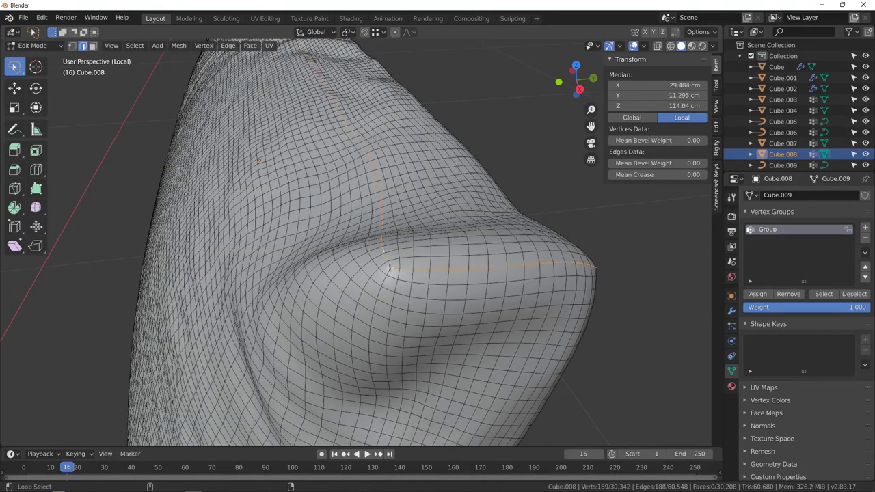
alt+shift+click(390, 272)
scroll(390, 272, down, 4)
middle_drag(390, 272, 388, 135)
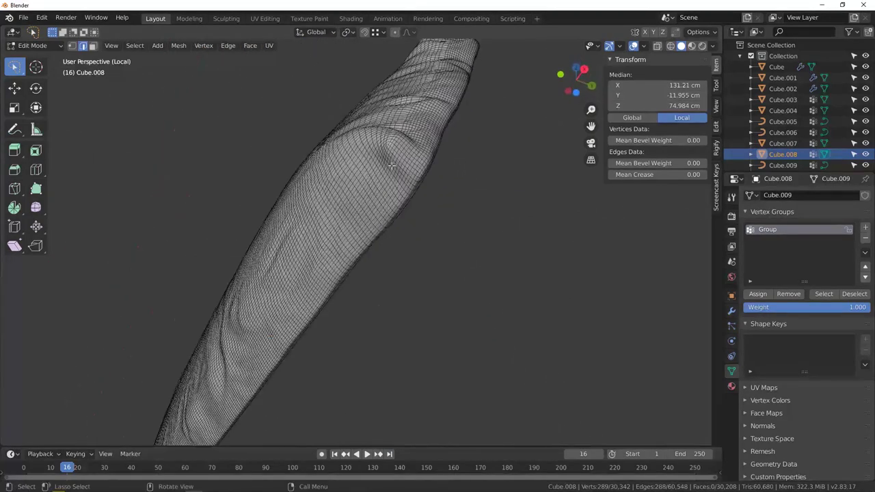
scroll(389, 135, up, 2)
scroll(365, 253, up, 4)
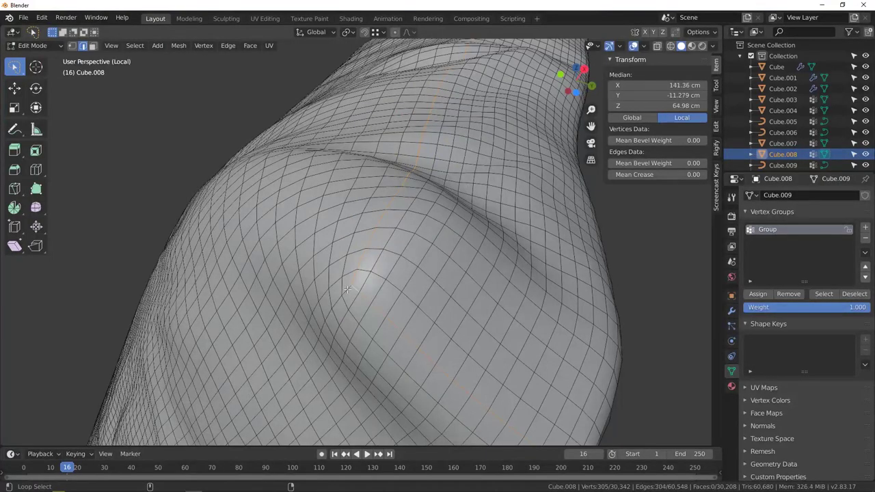
- Extend the selection with the border edges that meet at the corners of the cushion's opposite end
scroll(368, 293, down, 12)
middle_drag(272, 321, 305, 290)
scroll(305, 289, up, 4)
scroll(305, 288, up, 6)
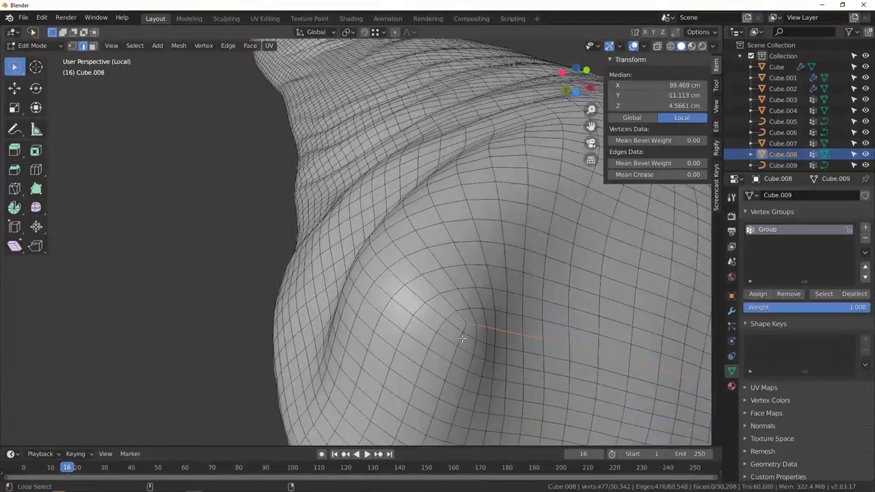
scroll(405, 274, down, 7)
middle_drag(361, 219, 472, 170)
scroll(366, 348, up, 3)
scroll(366, 348, up, 5)
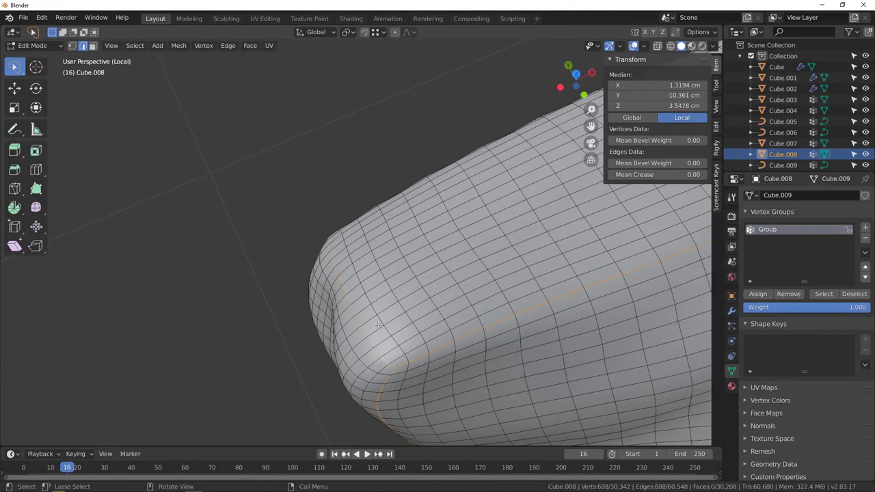
- Add the border edge loops around the cushion's rear face to the selection
scroll(378, 325, down, 4)
middle_drag(379, 326, 321, 179)
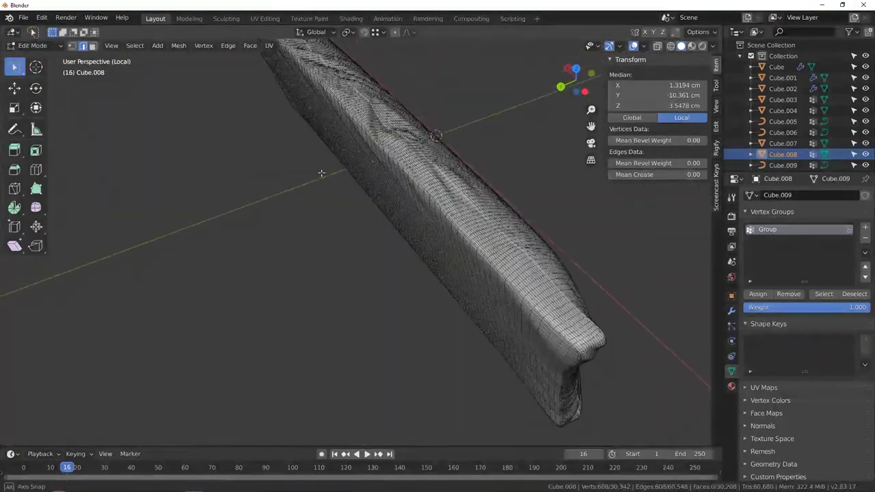
scroll(465, 241, up, 6)
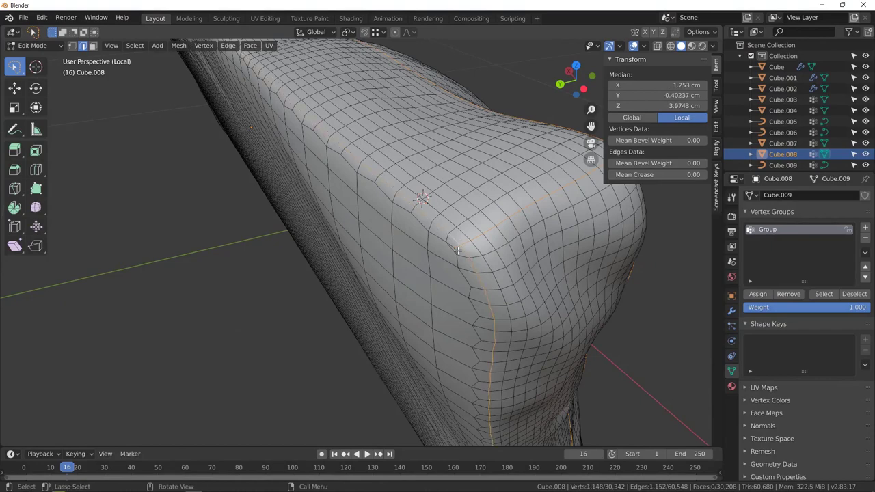
- Deselect the stray edge at the rear upper corner and check the lower rear corner on the same end
scroll(455, 252, up, 2)
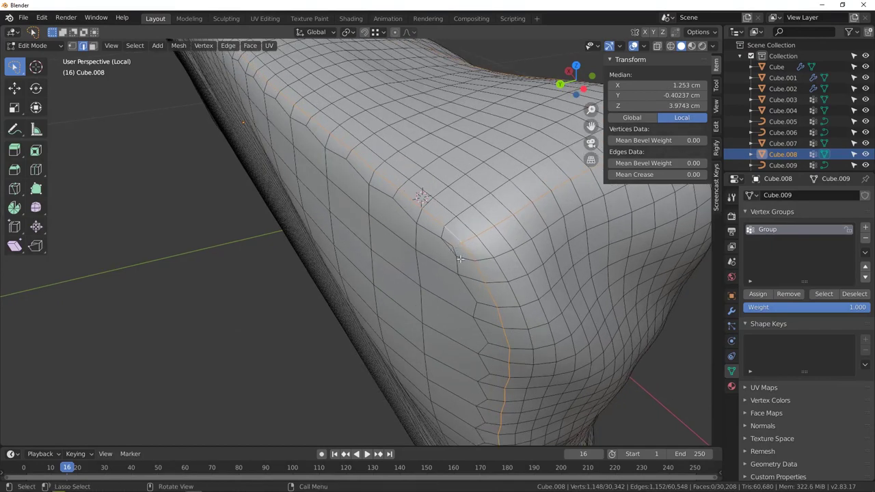
mouse_move(14, 66)
mouse_down()
mouse_move(60, 72)
mouse_move(66, 101)
mouse_up()
click(71, 100)
scroll(430, 260, down, 8)
middle_drag(428, 225, 403, 233)
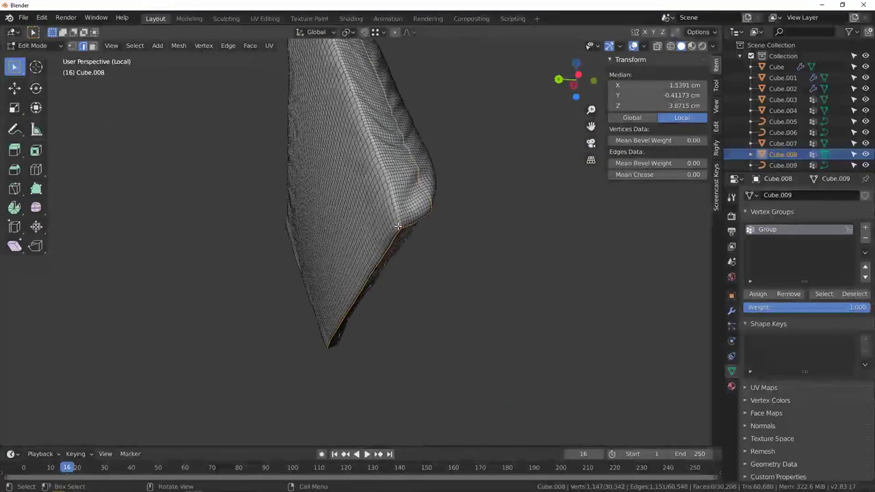
scroll(403, 233, up, 8)
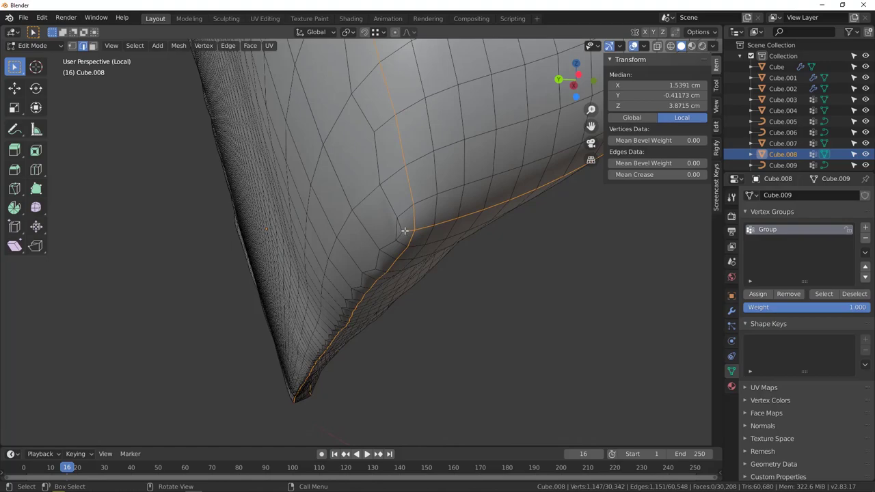
- Deselect the remaining stray edges at the cushion's other rear corners, leaving only the border lines selected
scroll(375, 243, down, 8)
middle_drag(374, 244, 408, 229)
scroll(408, 230, up, 4)
scroll(410, 231, up, 4)
scroll(409, 232, down, 1)
scroll(189, 209, up, 5)
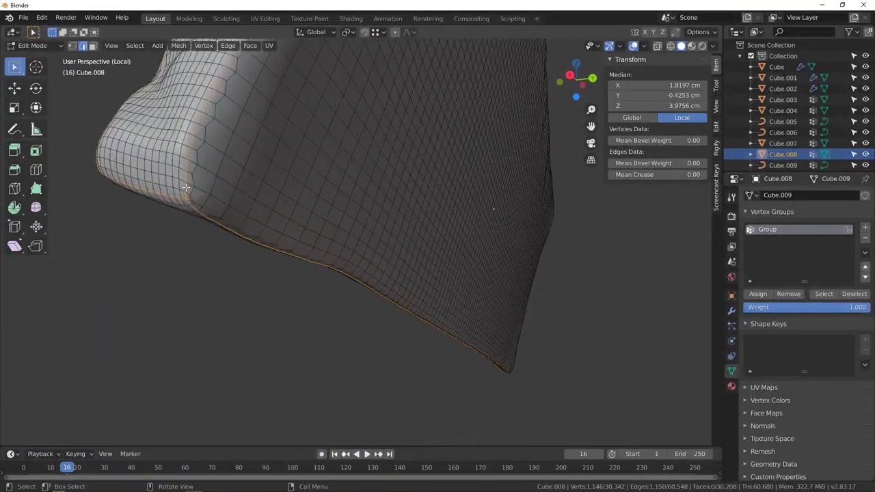
middle_drag(213, 183, 274, 206)
scroll(275, 202, up, 3)
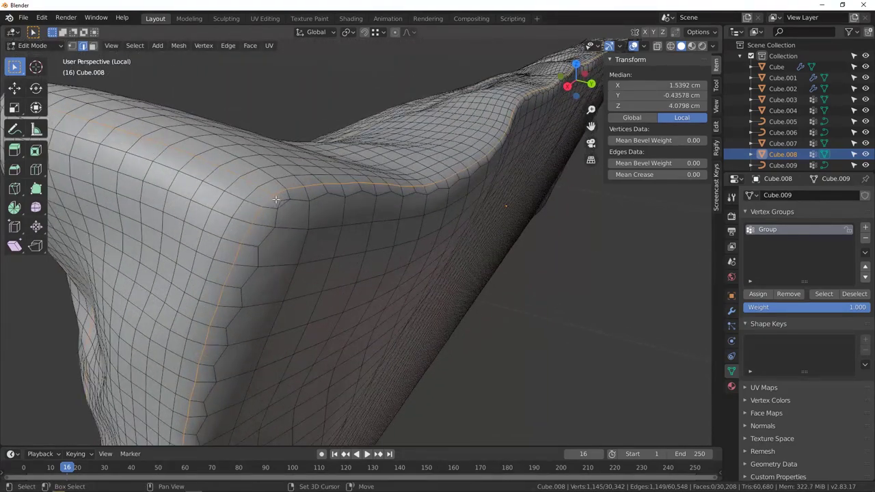
scroll(269, 206, down, 5)
middle_drag(208, 199, 281, 213)
shift+middle_drag(376, 206, 323, 177)
scroll(353, 189, up, 3)
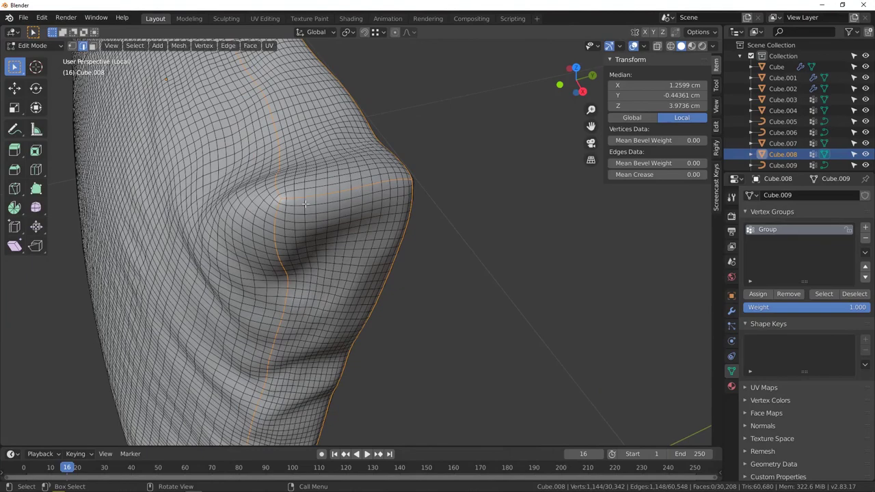
middle_drag(304, 199, 323, 210)
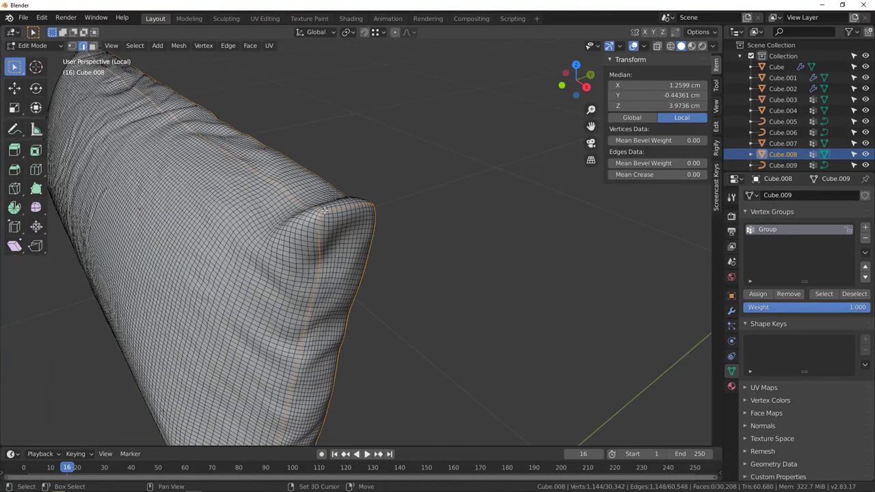
- Duplicate the selected border edges in place and separate the copy from the second cushion as its own object
key(shift+d)
right_click(369, 189)
key(p)
click(369, 189)
key(ctrl+Tab)
click(318, 207)
scroll(319, 207, up, 2)
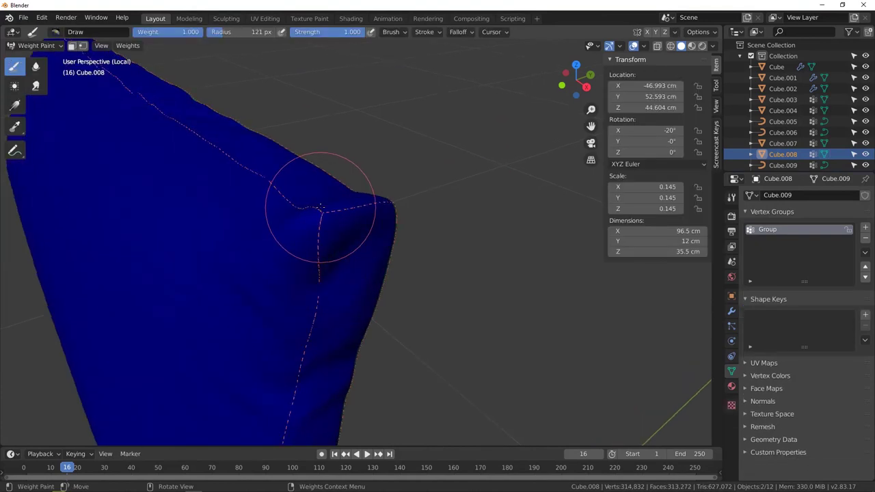
- Return to Object Mode, select the separated border edges of the left back cushion and convert them from a mesh to a curve
key(ctrl+Tab)
click(235, 225)
click(324, 219)
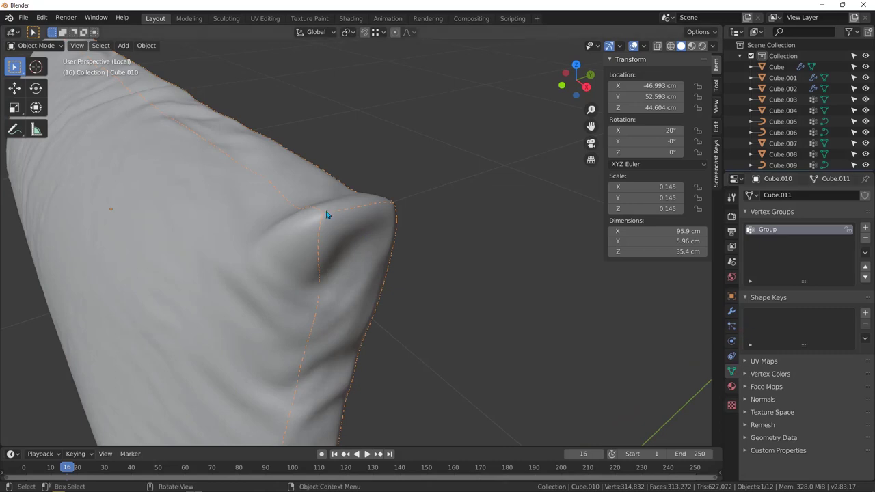
click(147, 46)
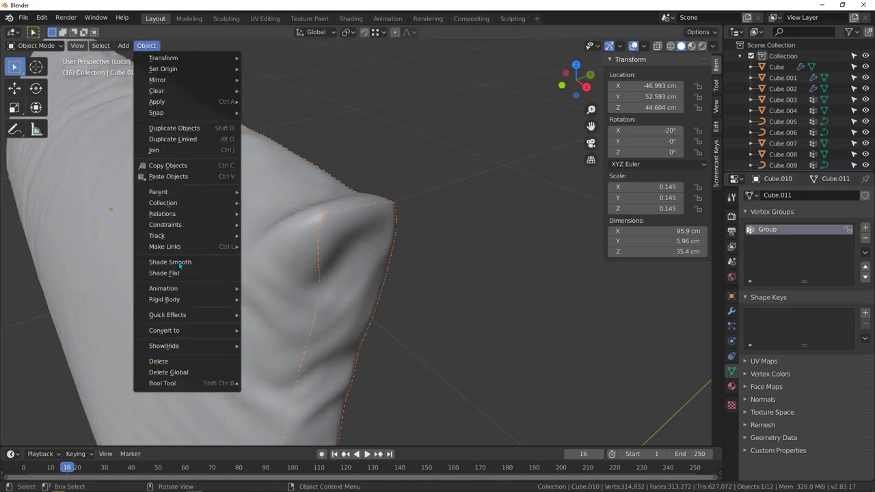
mouse_move(199, 331)
click(279, 332)
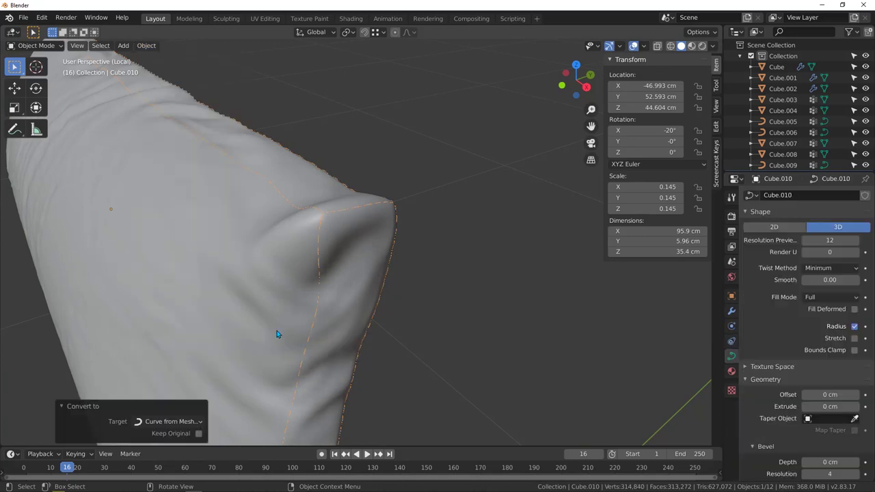
- Set the new piping curve's bevel depth to 0.8 cm and shade it smooth
scroll(316, 207, up, 4)
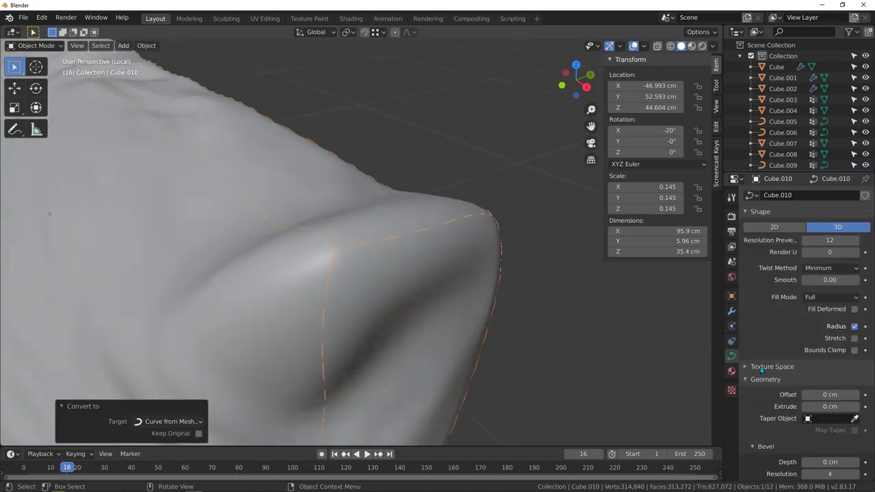
scroll(782, 420, down, 2)
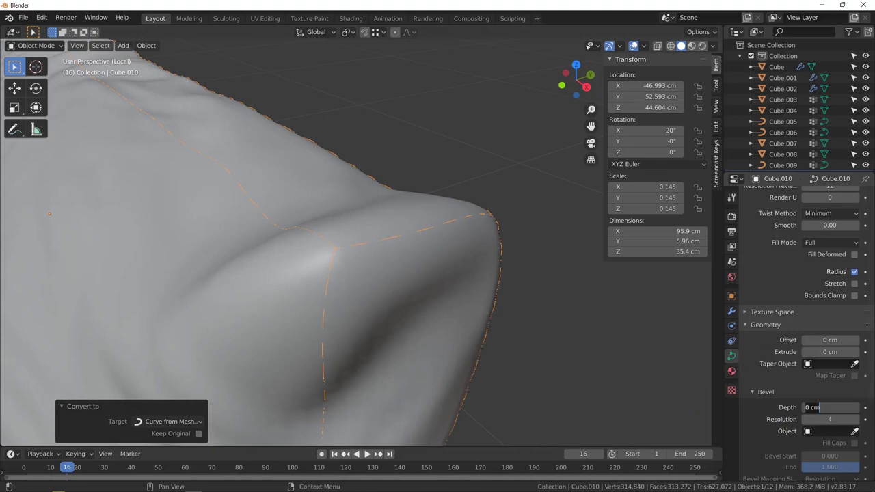
key(Return)
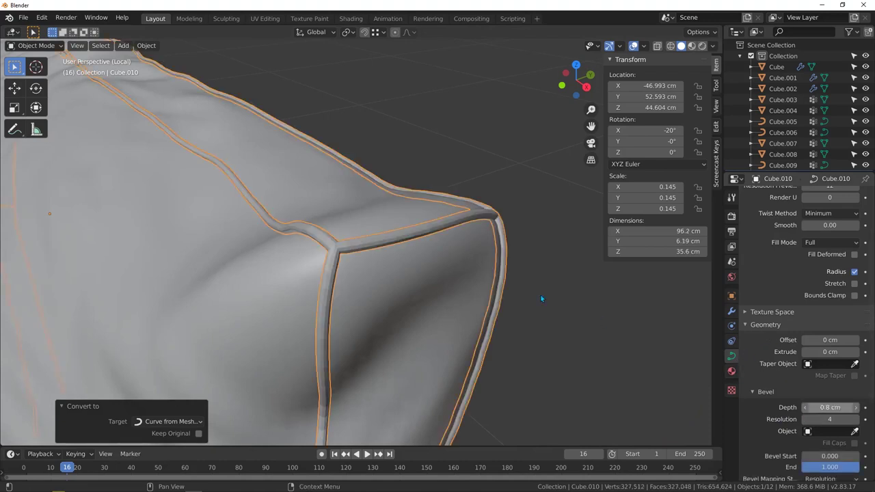
right_click(314, 246)
click(314, 247)
scroll(362, 256, down, 6)
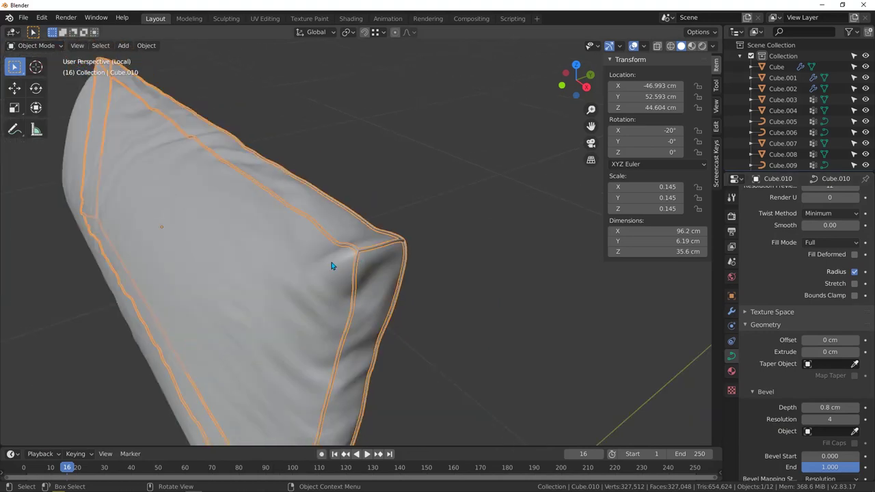
- Return to the full scene and isolate only the left back cushion's mesh, without its piping
click(332, 264)
key(KP_Divide)
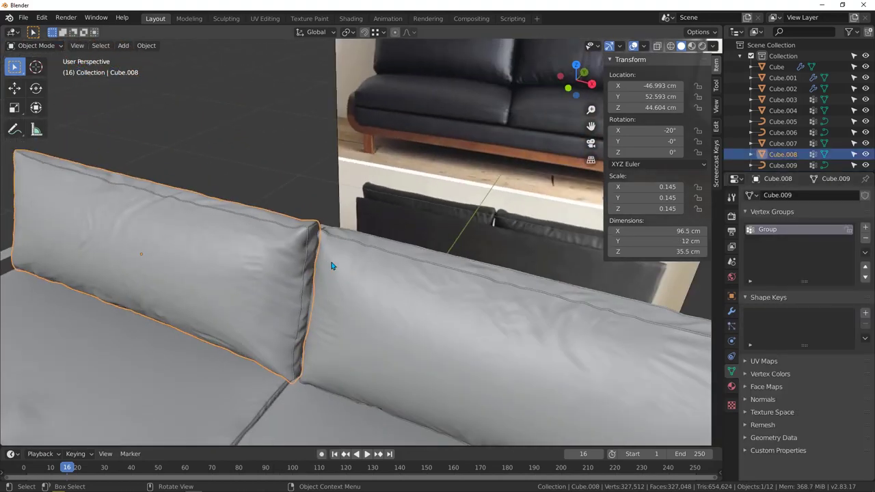
click(232, 267)
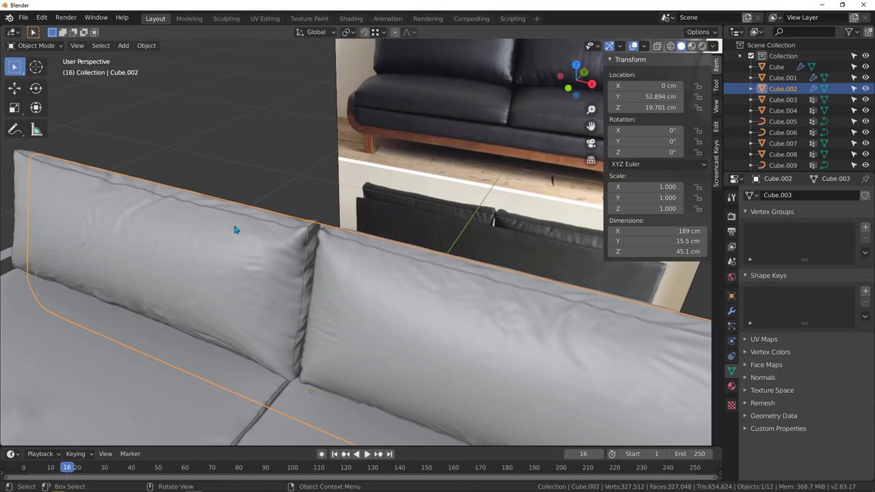
click(235, 230)
key(KP_Divide)
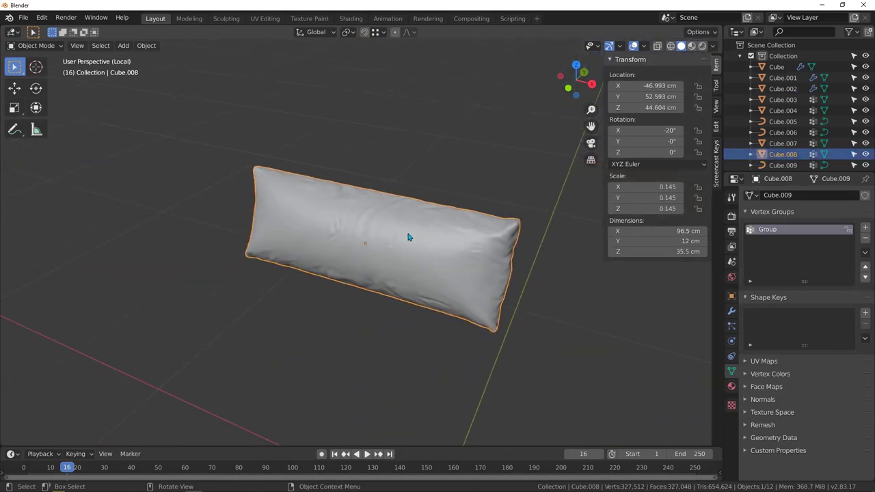
- In Edit Mode, select the cushion's border edge loops that meet at the upper corner of one end
middle_drag(420, 238, 462, 274)
key(Tab)
scroll(455, 272, up, 10)
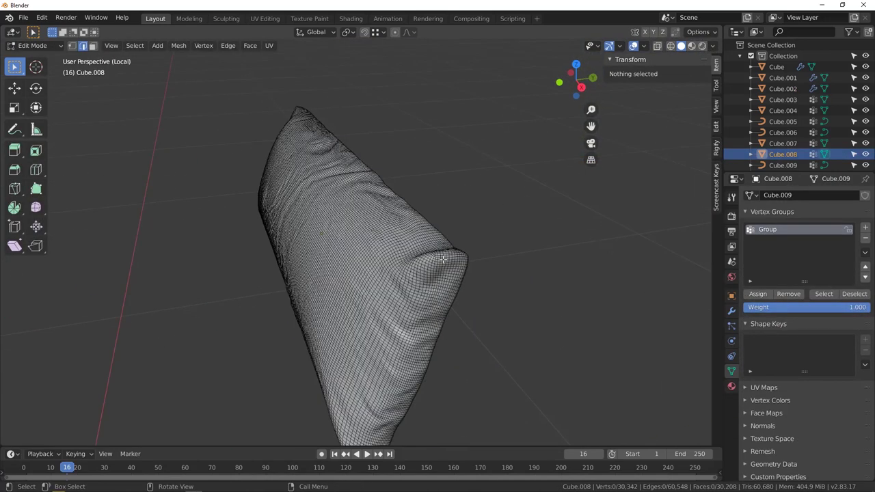
alt+click(402, 238)
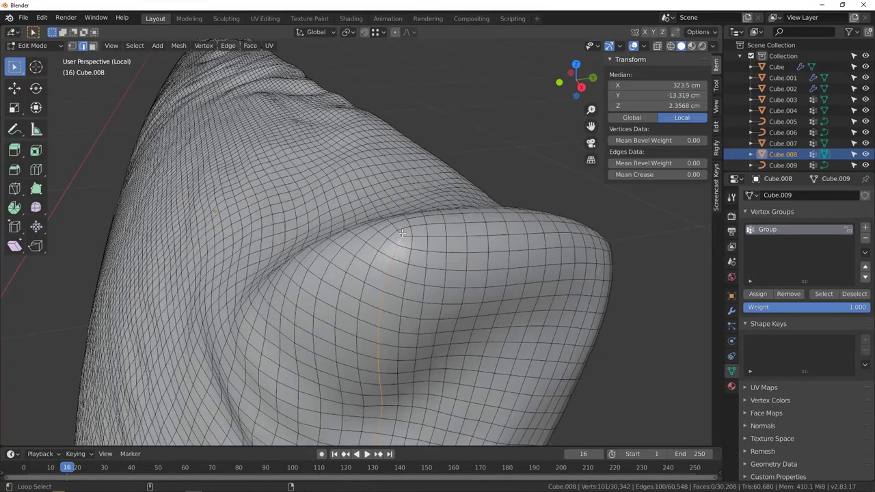
alt+shift+click(395, 228)
- Extend the selection with the border edge loops that meet at the cushion's lower corners
scroll(396, 232, down, 7)
middle_drag(387, 328, 399, 234)
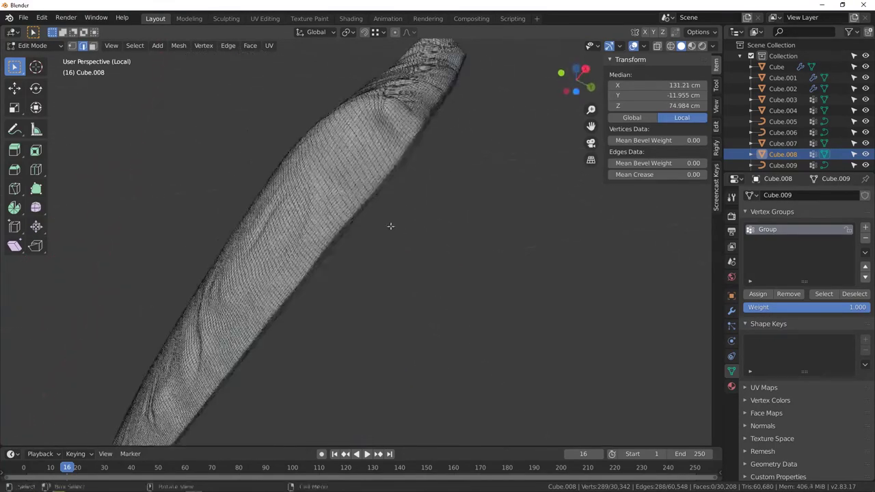
scroll(413, 106, up, 3)
middle_drag(413, 105, 407, 141)
scroll(364, 225, up, 2)
middle_drag(353, 226, 260, 272)
scroll(260, 271, up, 8)
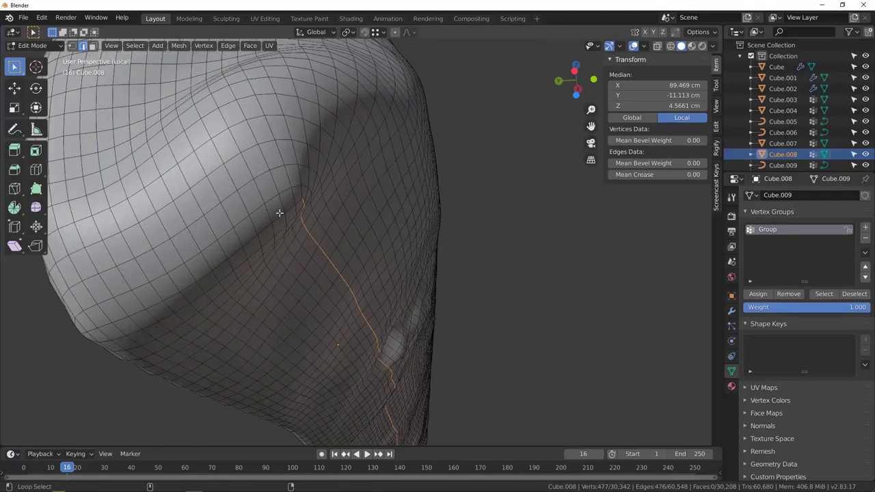
alt+shift+click(299, 175)
- Add the last border edge loop at the far end's upper corner and mark all selected loops as a seam
scroll(299, 176, down, 5)
middle_drag(275, 228, 203, 297)
shift+middle_drag(192, 342, 245, 314)
scroll(244, 313, up, 6)
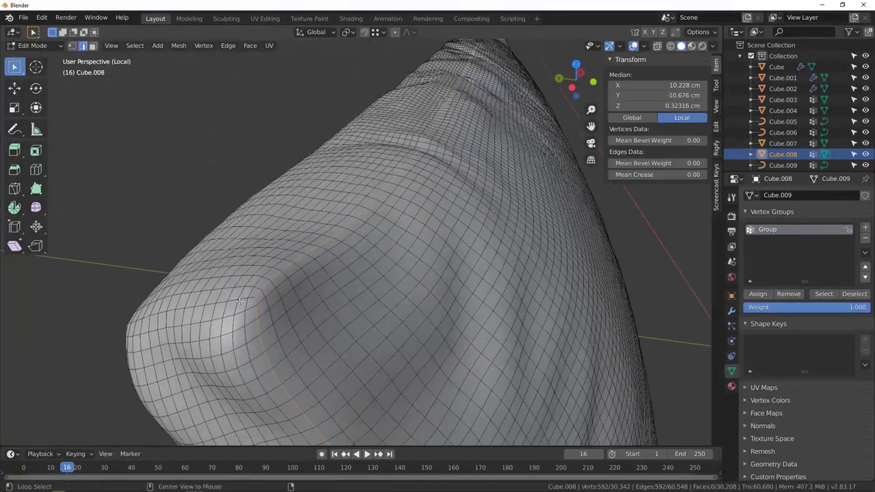
right_click(247, 298)
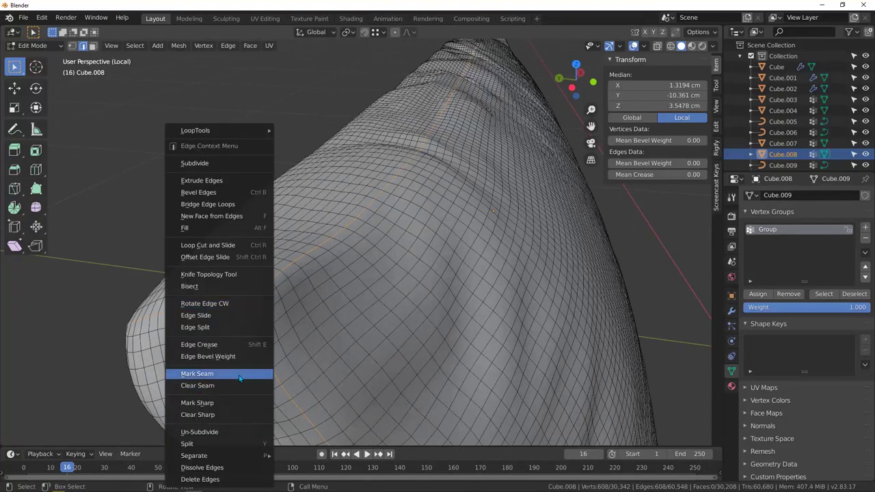
click(191, 374)
scroll(277, 235, down, 5)
middle_drag(277, 235, 279, 256)
- Leave the left cushion's isolated editing, isolate the right back cushion and open its mesh for editing
key(Tab)
scroll(287, 265, down, 3)
key(KP_Divide)
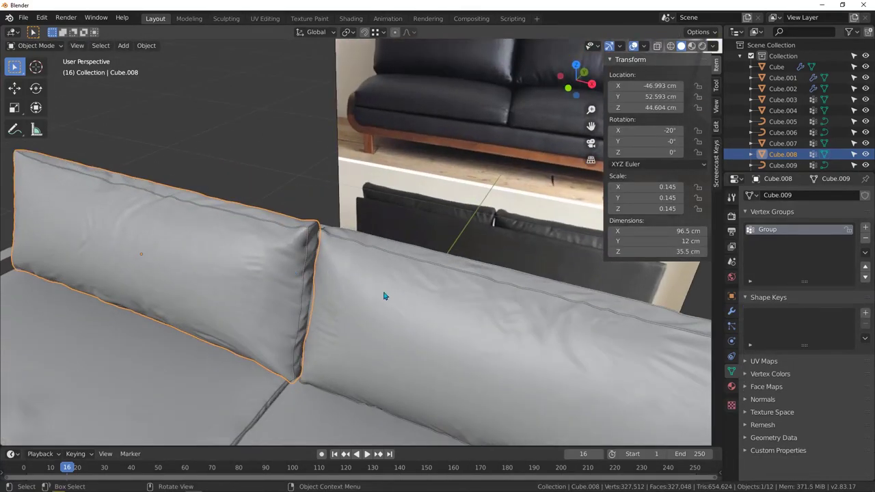
click(387, 296)
key(KP_Divide)
key(Tab)
- Select the right cushion's border edge loops from the corners at one end
middle_drag(506, 263, 404, 238)
scroll(418, 240, up, 3)
scroll(310, 204, up, 1)
middle_drag(310, 204, 449, 240)
scroll(450, 240, up, 6)
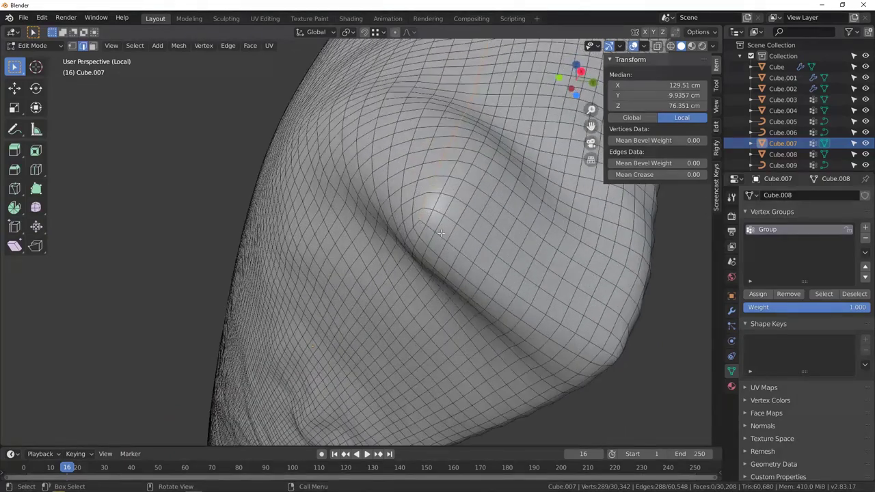
- Undo the wrong loop pick and add the border edge loops meeting at the right cushion's far lower corner
alt+click(413, 229)
middle_drag(413, 229, 413, 227)
key(ctrl+z)
scroll(409, 221, down, 7)
middle_drag(322, 293, 479, 297)
shift+middle_drag(210, 299, 321, 313)
scroll(321, 312, up, 7)
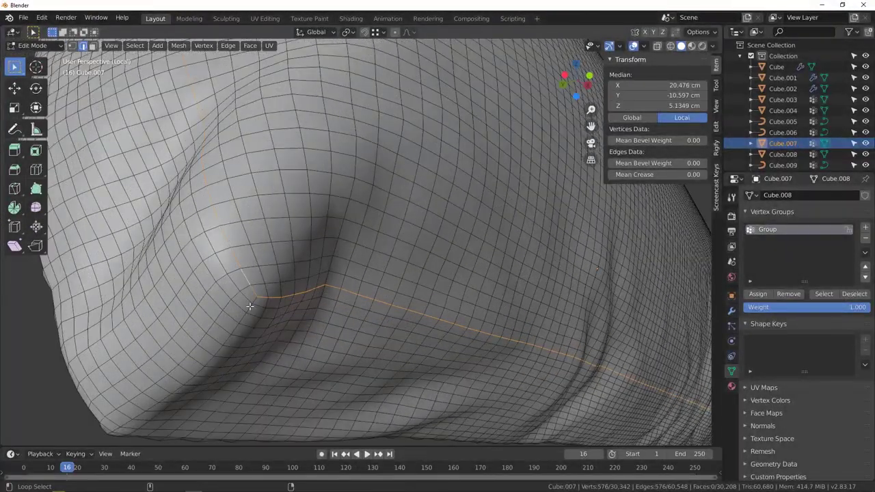
alt+shift+click(250, 306)
scroll(253, 317, down, 7)
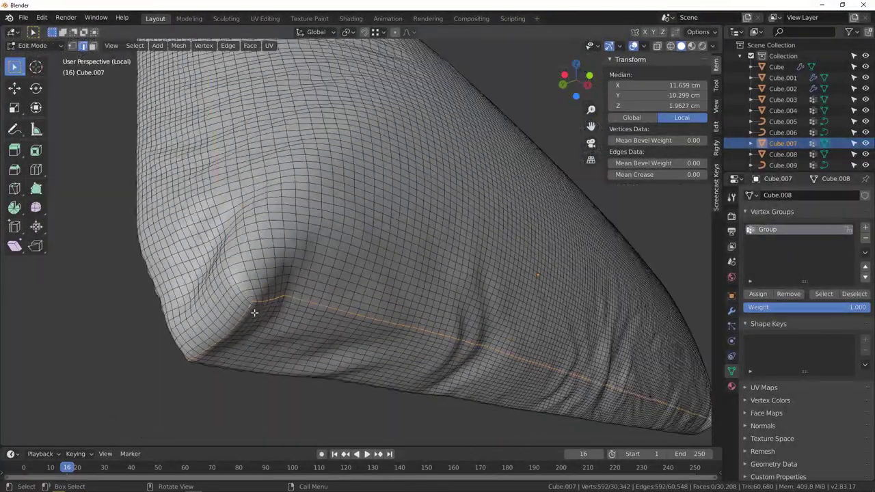
- Add the last border loop at the right cushion's far upper corner and mark the selected loops as a seam
middle_drag(254, 317, 341, 374)
scroll(340, 374, up, 3)
scroll(350, 341, up, 3)
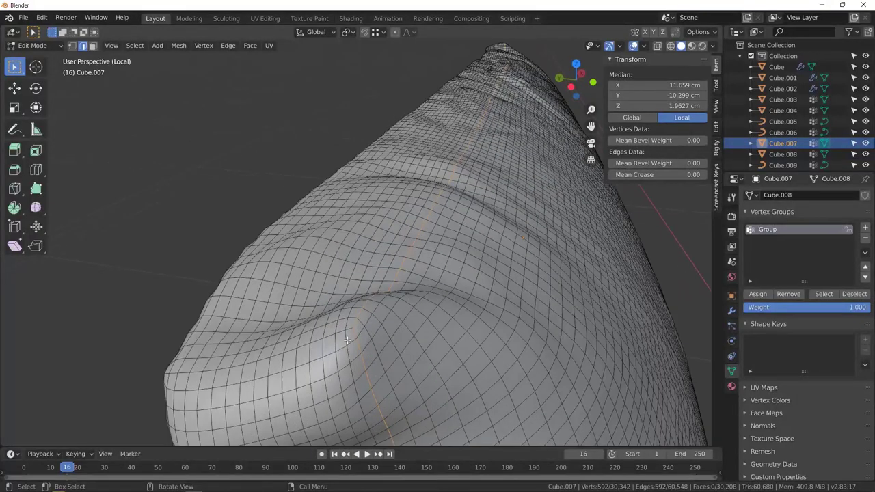
right_click(348, 329)
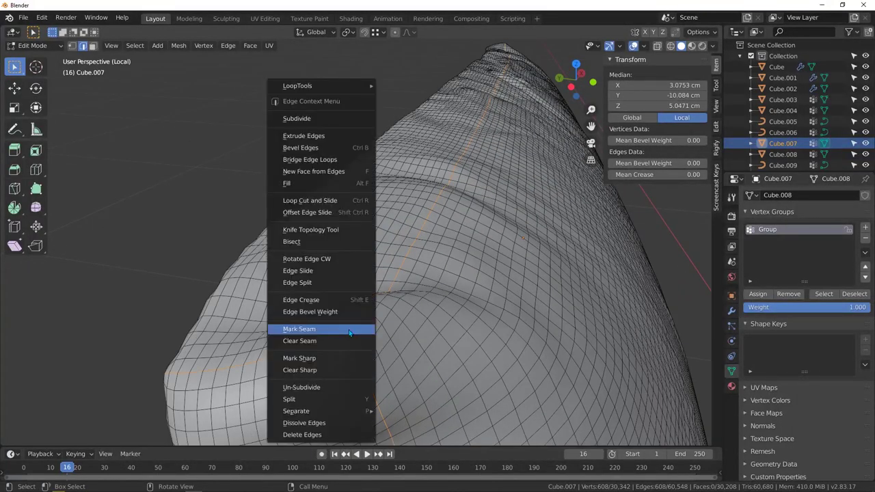
click(305, 330)
scroll(306, 332, down, 5)
middle_drag(305, 332, 276, 303)
- Return to the full scene in Object Mode and examine the sofa and its back cushions from both sides
key(KP_Divide)
scroll(355, 288, down, 4)
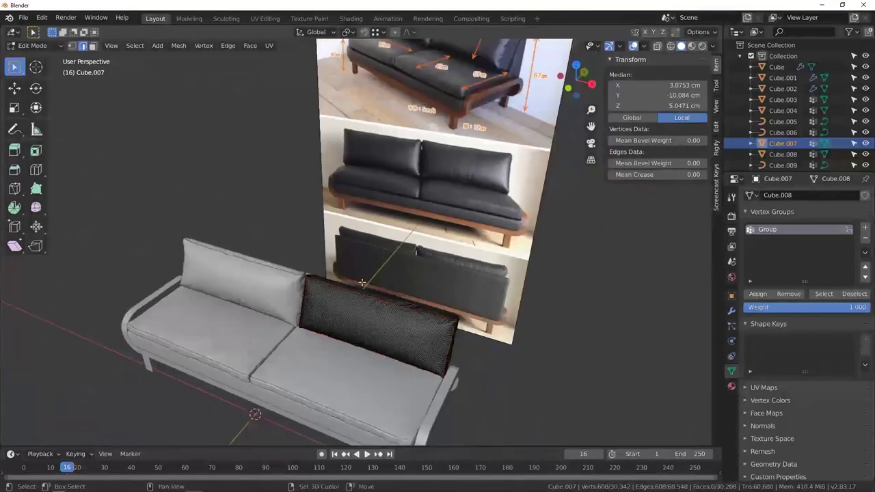
key(Tab)
scroll(370, 286, up, 3)
middle_drag(370, 286, 332, 248)
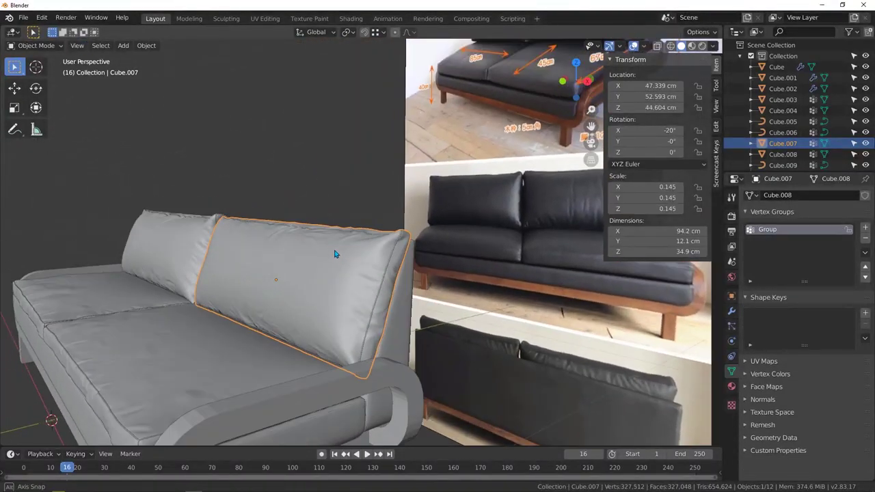
scroll(255, 289, down, 1)
mouse_move(216, 311)
middle_down()
mouse_move(191, 309)
mouse_move(417, 253)
mouse_move(452, 254)
mouse_move(373, 279)
mouse_move(306, 287)
middle_up()
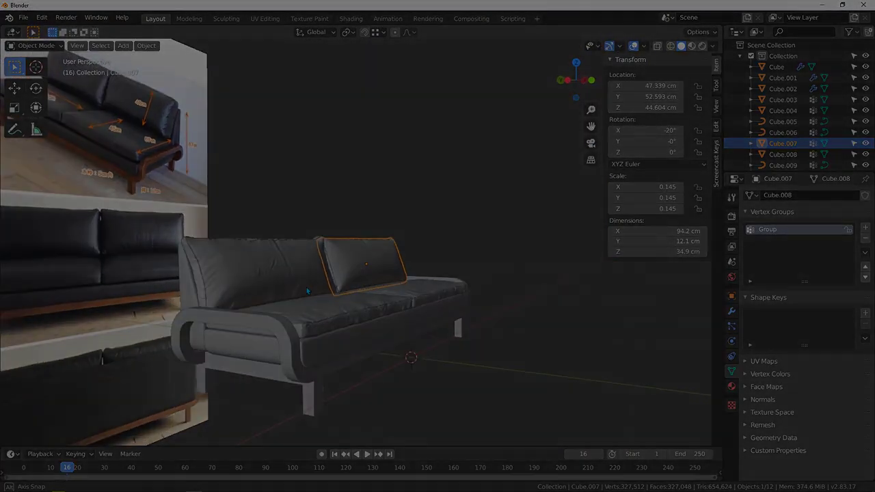